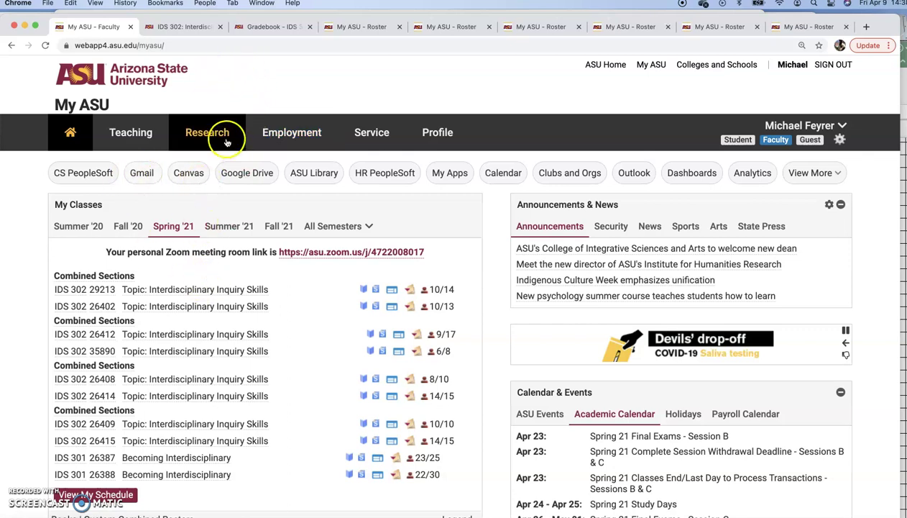
- Open the ASU Gmail inbox from the My ASU portal's Gmail quick link
left_click(137, 174)
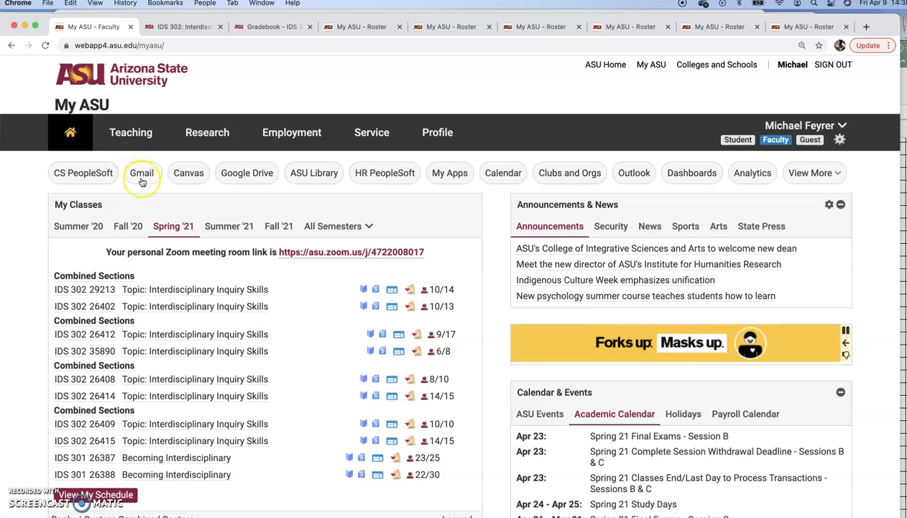
left_click(143, 175)
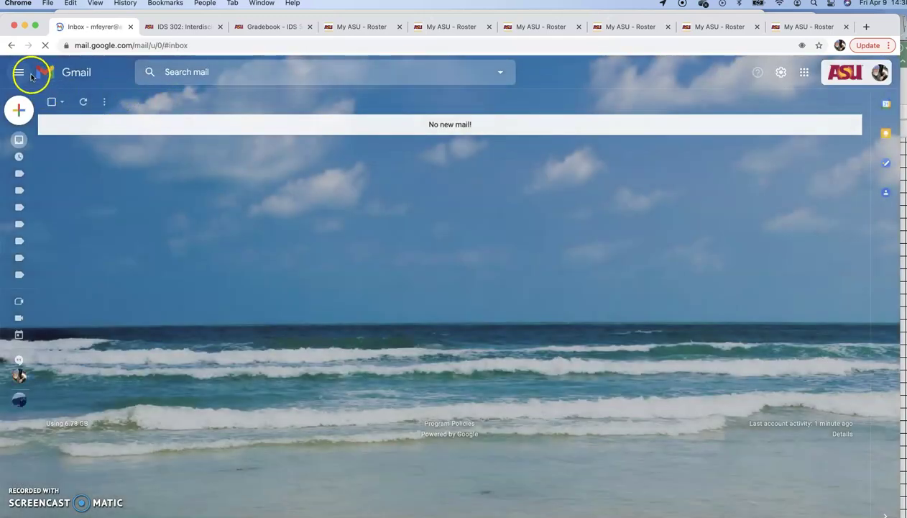
- Launch Google Forms in a new tab from Gmail's Google apps launcher
left_click(803, 74)
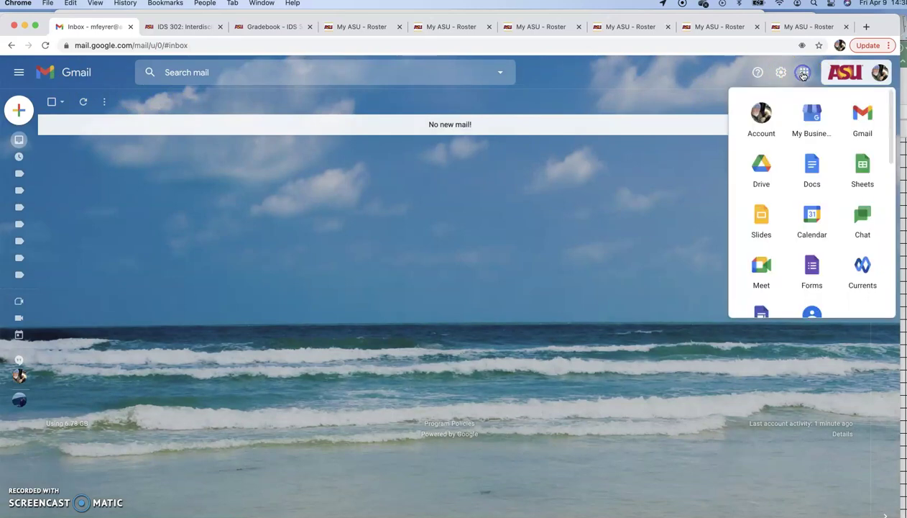
scroll(762, 144, "down", 2)
scroll(765, 148, "down", 2)
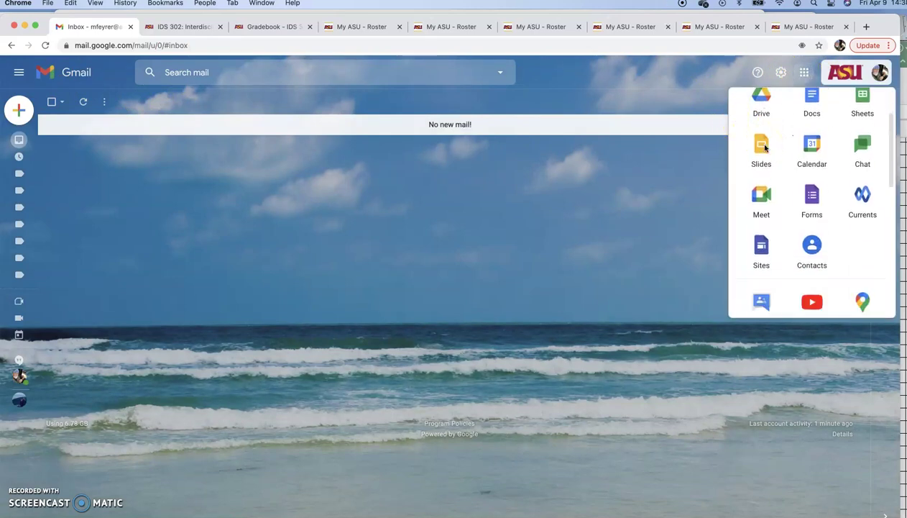
left_click(811, 188)
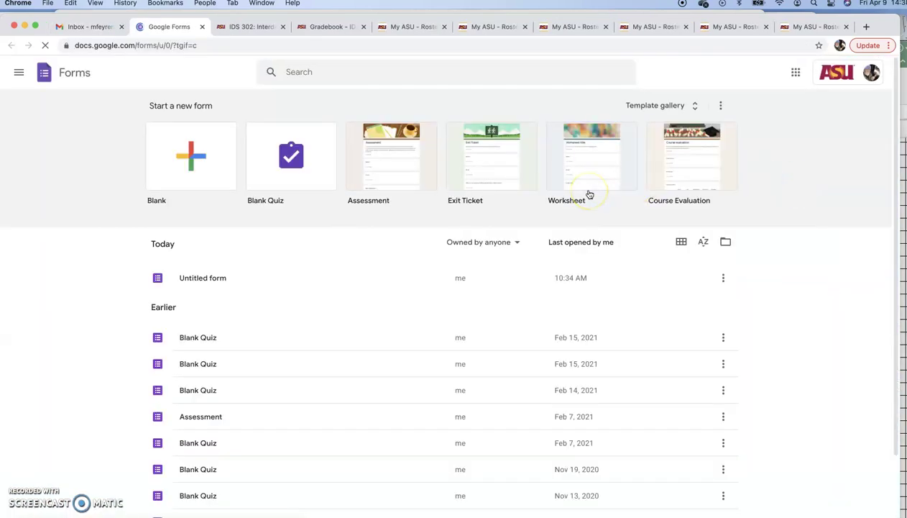
- Create a blank quiz titled 'IDS 302 Sample Survey' with a one-line form description
left_click(290, 159)
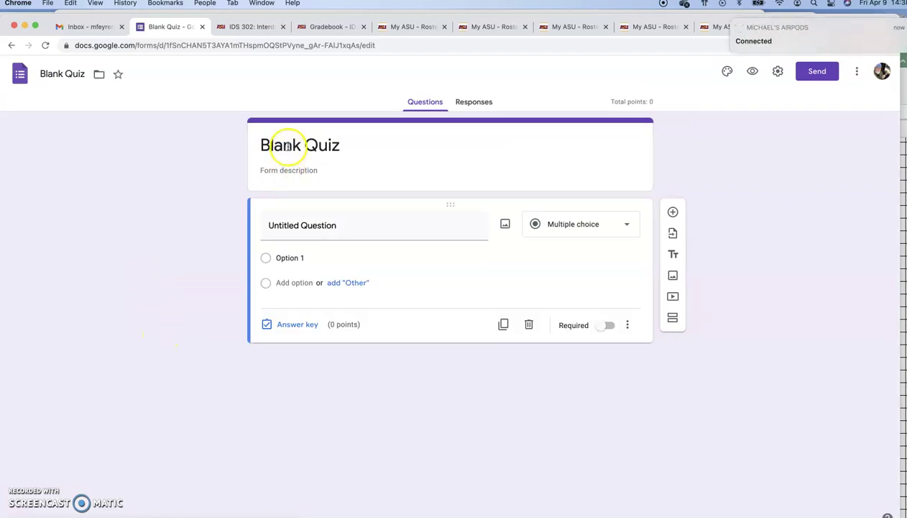
left_click(288, 146)
type("ID")
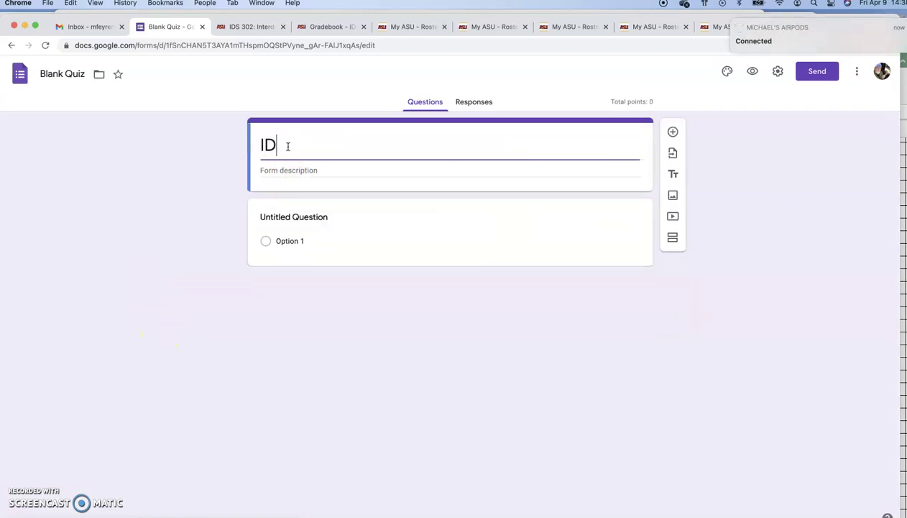
type("S 302 Sample Survey")
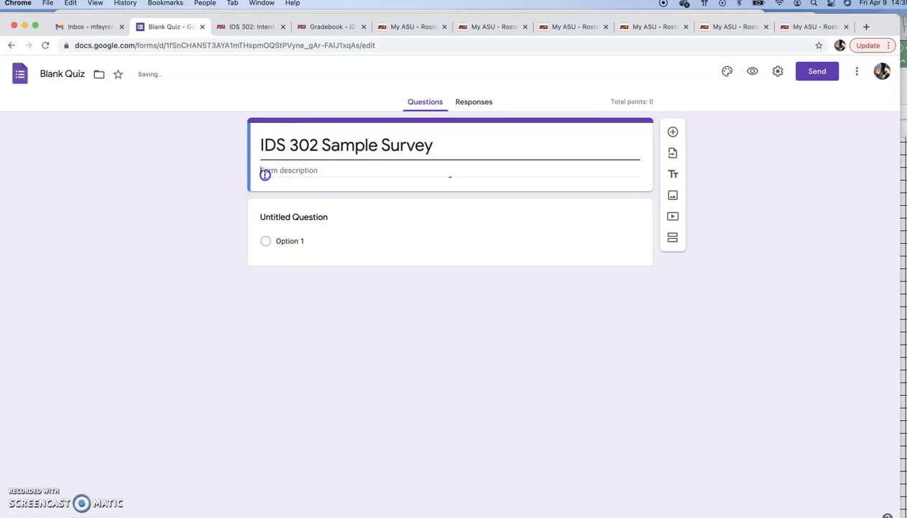
left_click(263, 173)
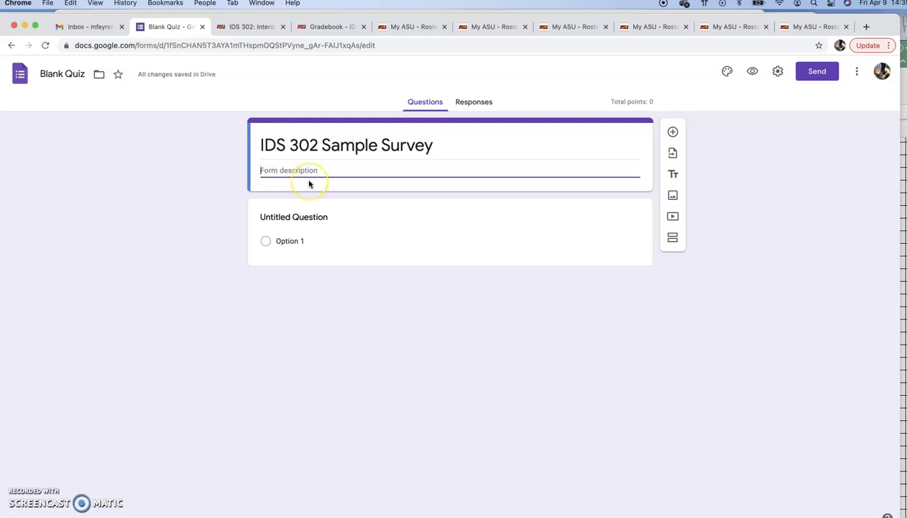
type("For Tanner's Five Steps")
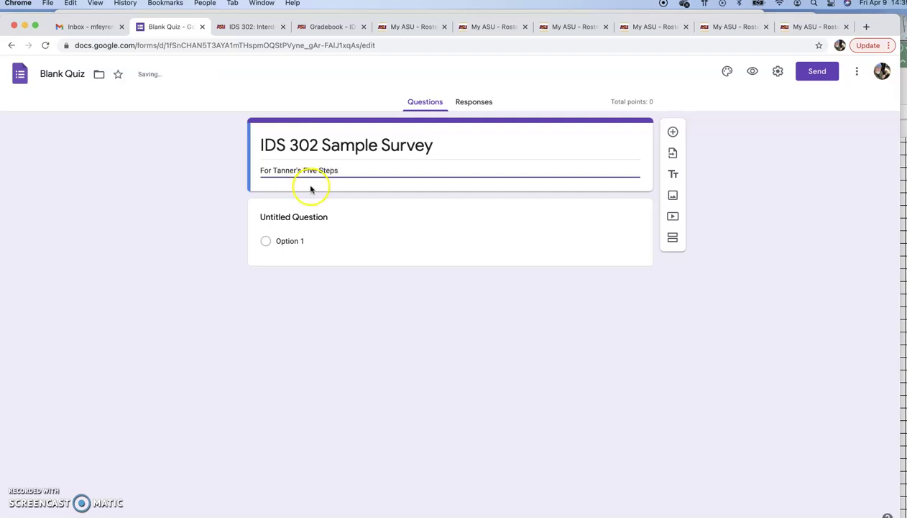
- Turn the first question into a required Short answer item reading 'What is your age?'
left_click(277, 216)
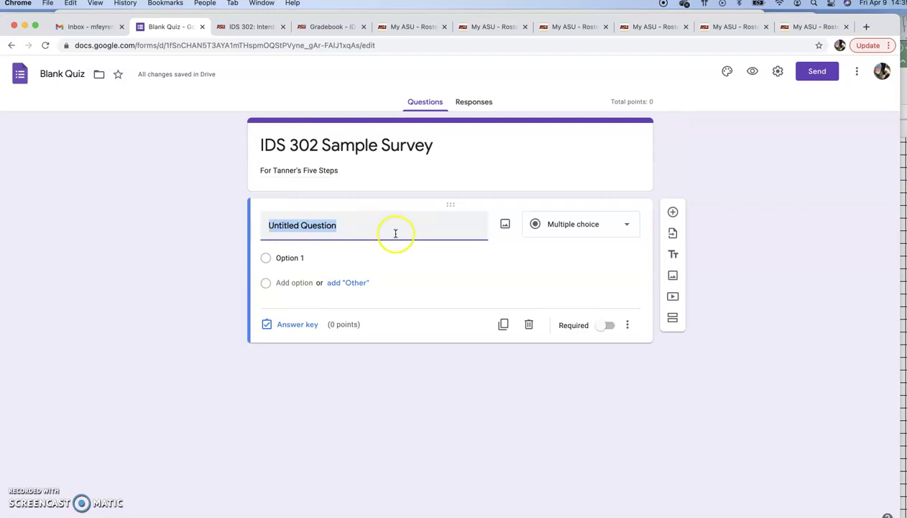
left_click(630, 225)
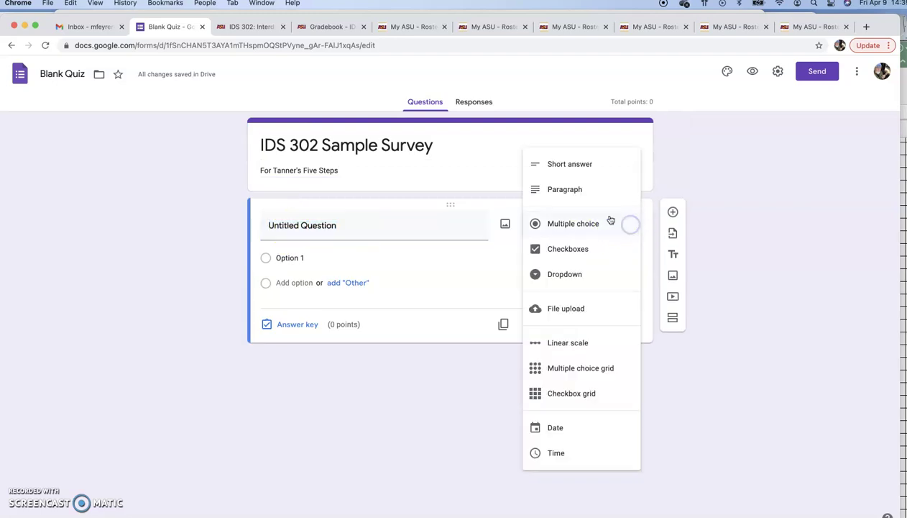
left_click(593, 169)
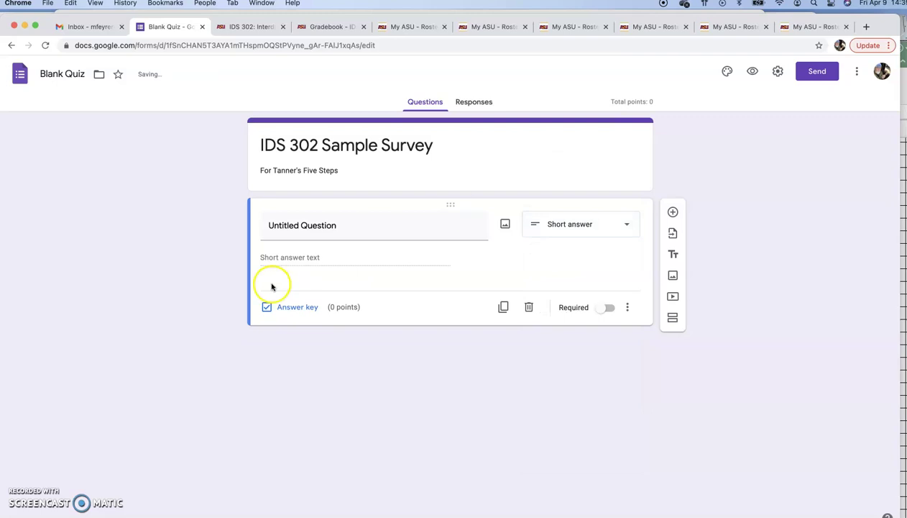
left_click(295, 226)
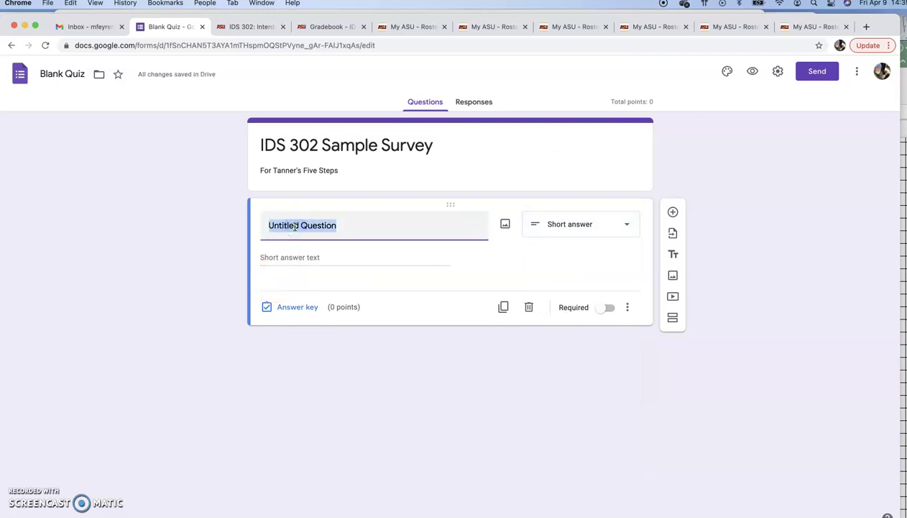
type("What is yo")
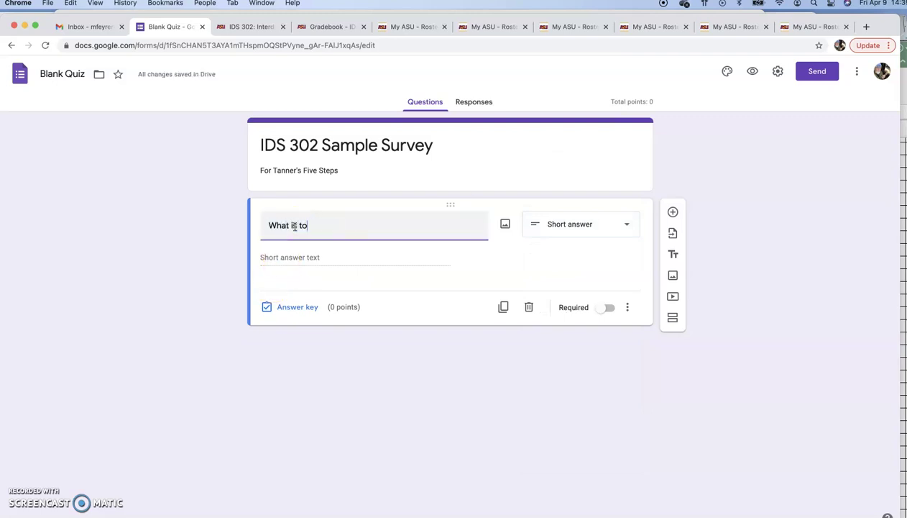
type("ur age?")
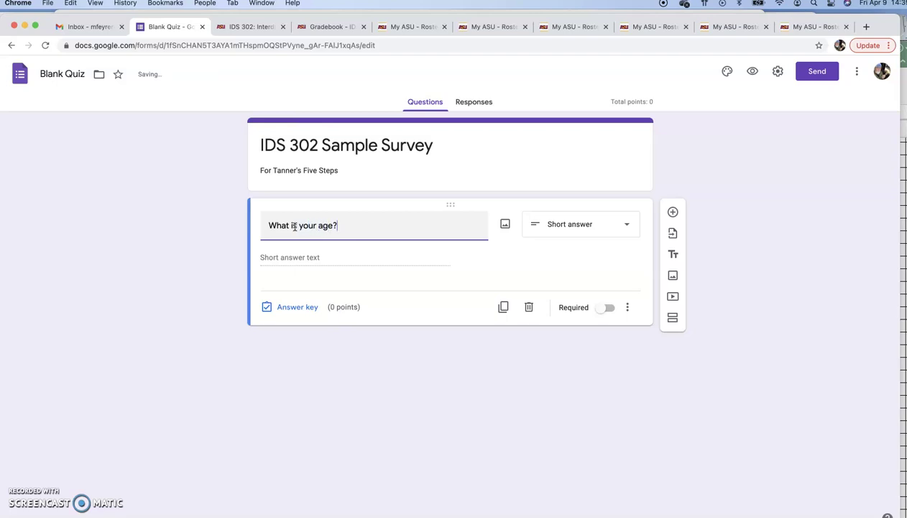
left_click(283, 256)
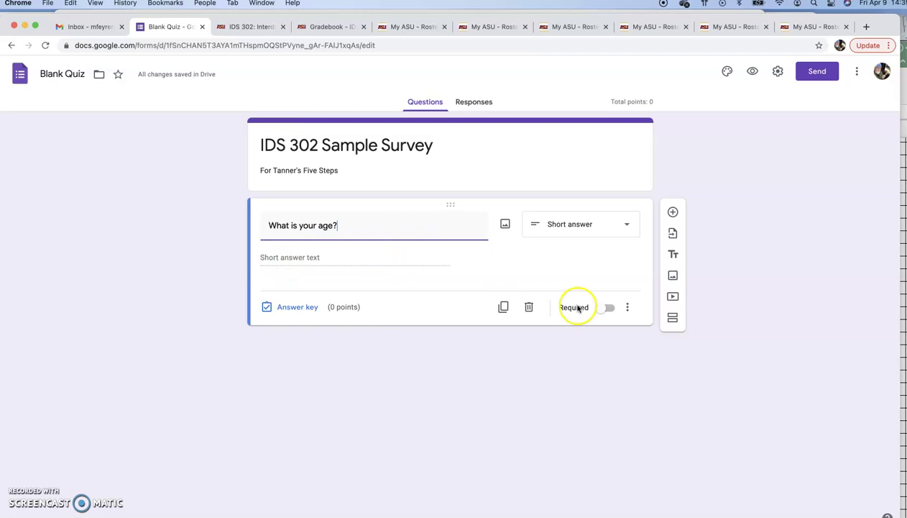
left_click(608, 307)
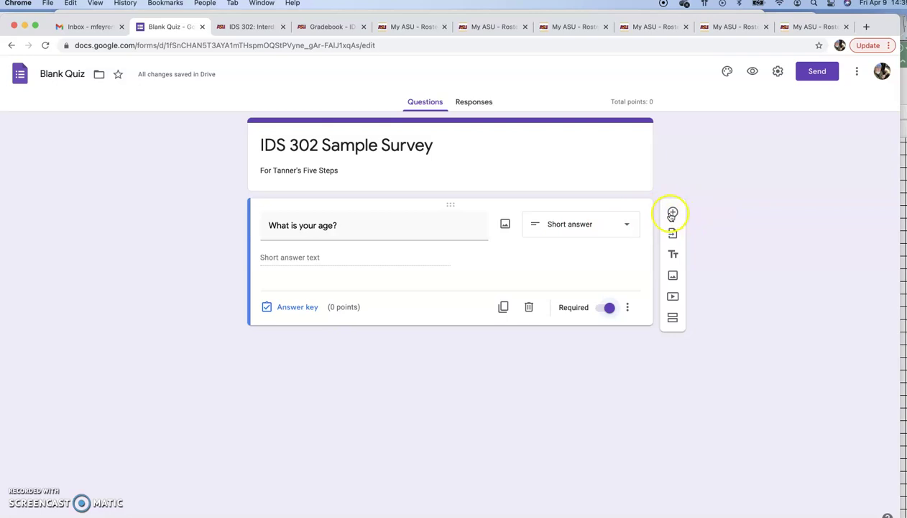
- Add a new question below the age question titled 'What is your gender?'
left_click(673, 212)
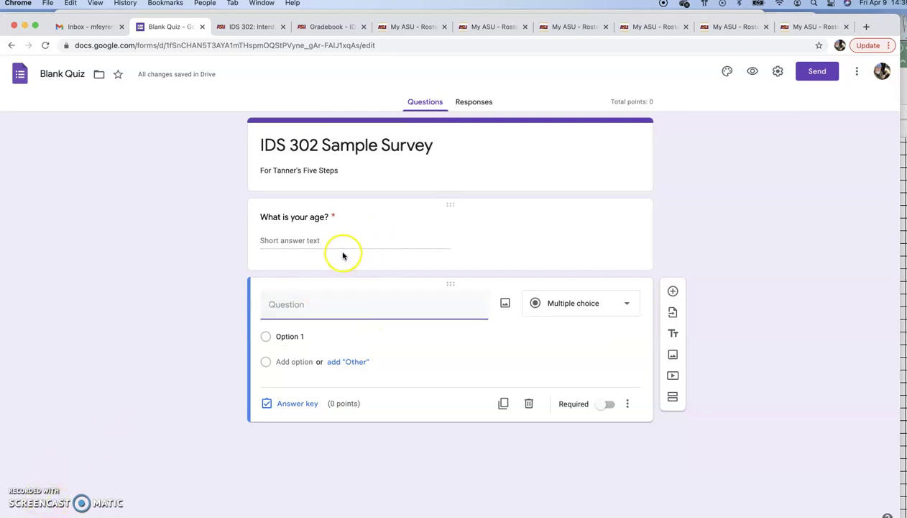
left_click(275, 309)
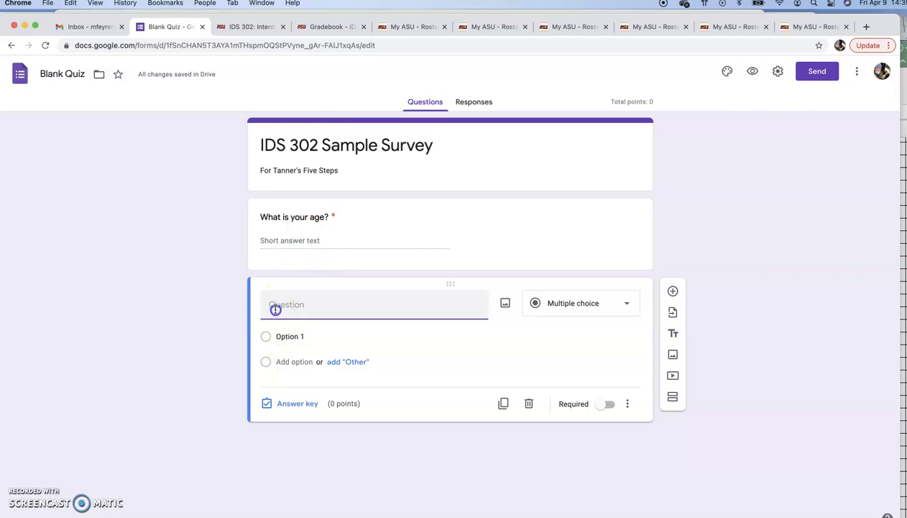
left_click(338, 303)
type("What is your gender")
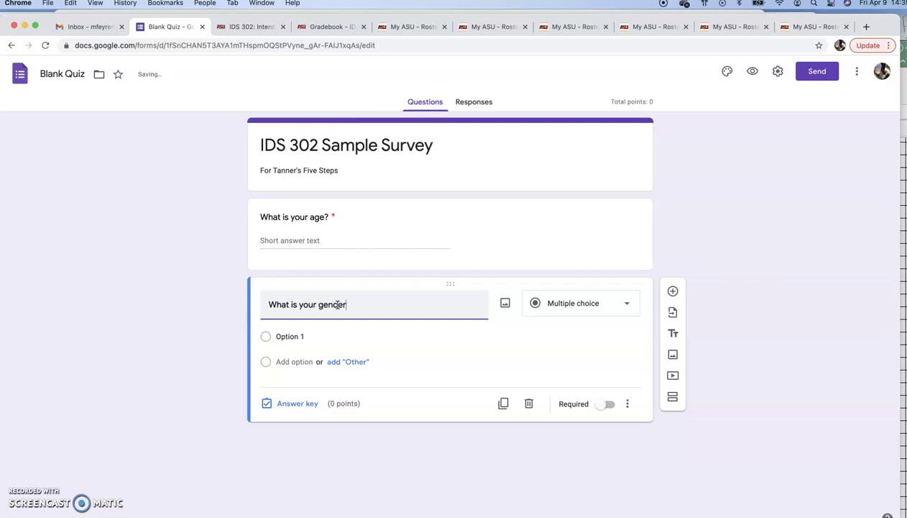
type("?")
- Enter the gender choices Female and Male, discarding an accidental Other option
left_click(284, 356)
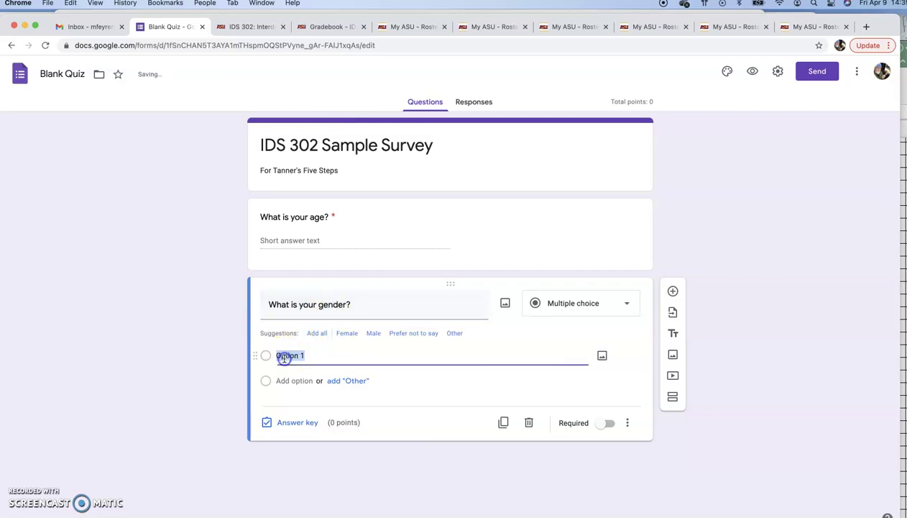
type("Fe")
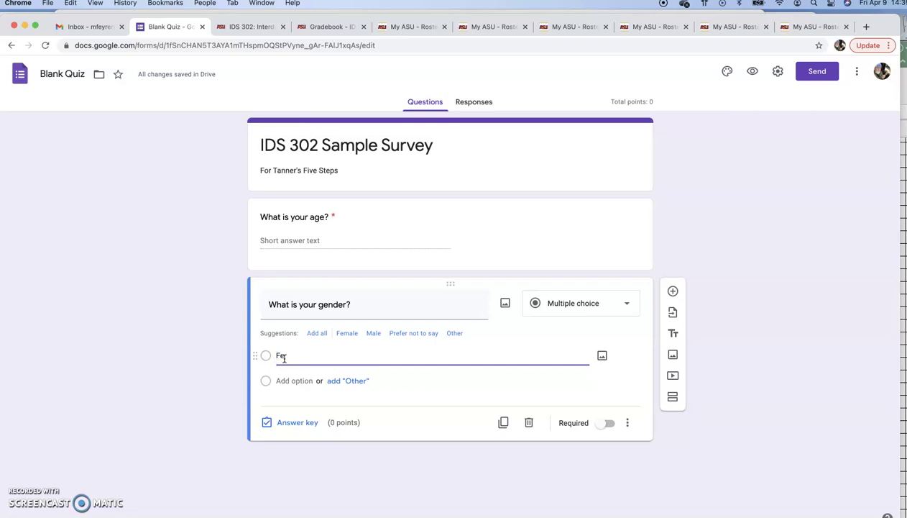
type("male")
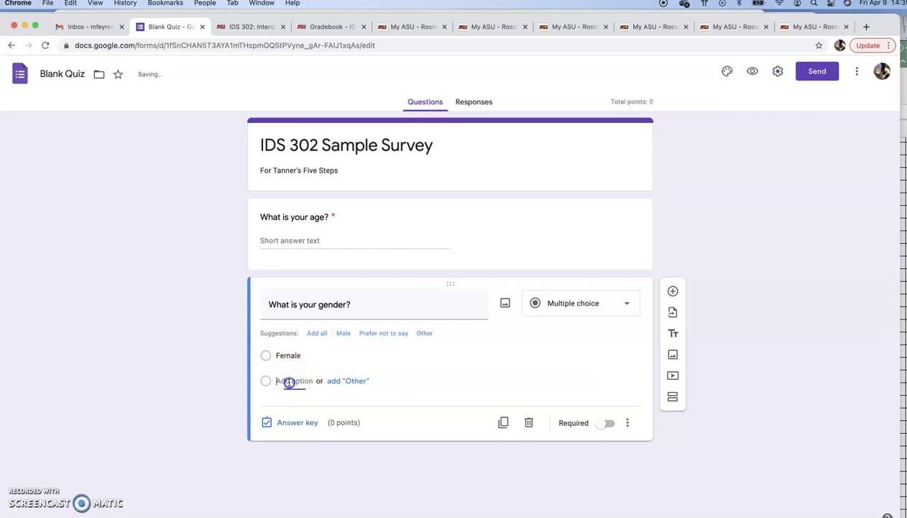
left_click(291, 381)
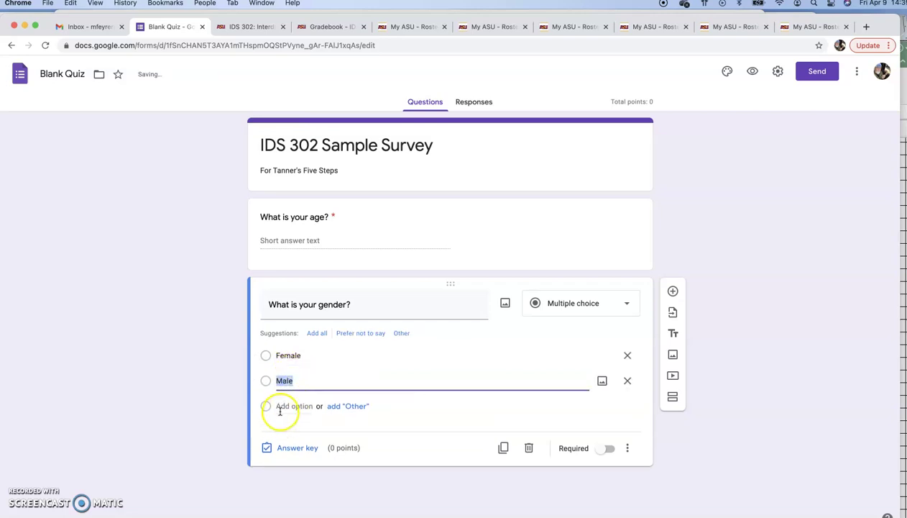
left_click(348, 406)
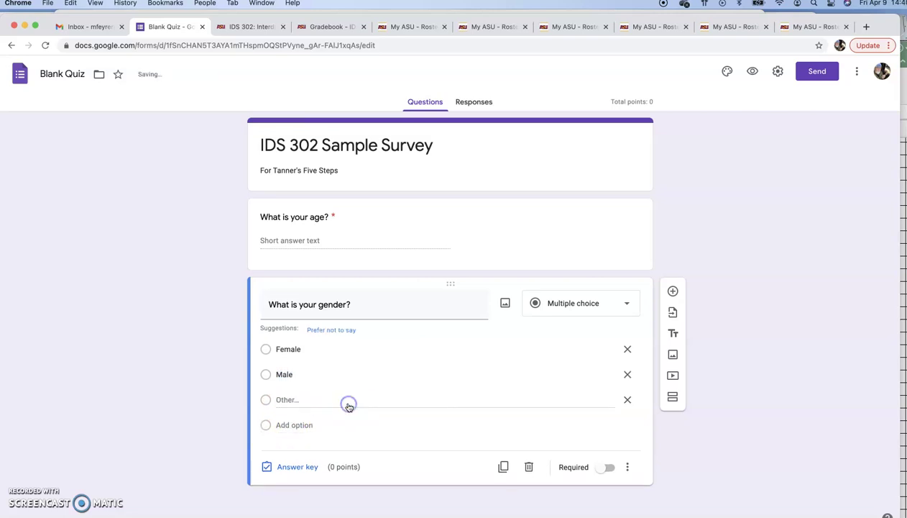
left_click(286, 400)
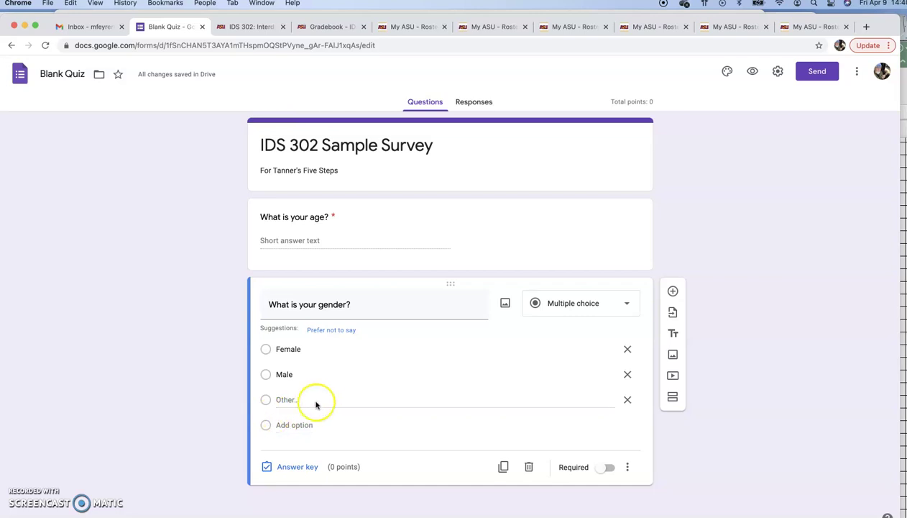
left_click(318, 399)
left_click(283, 399)
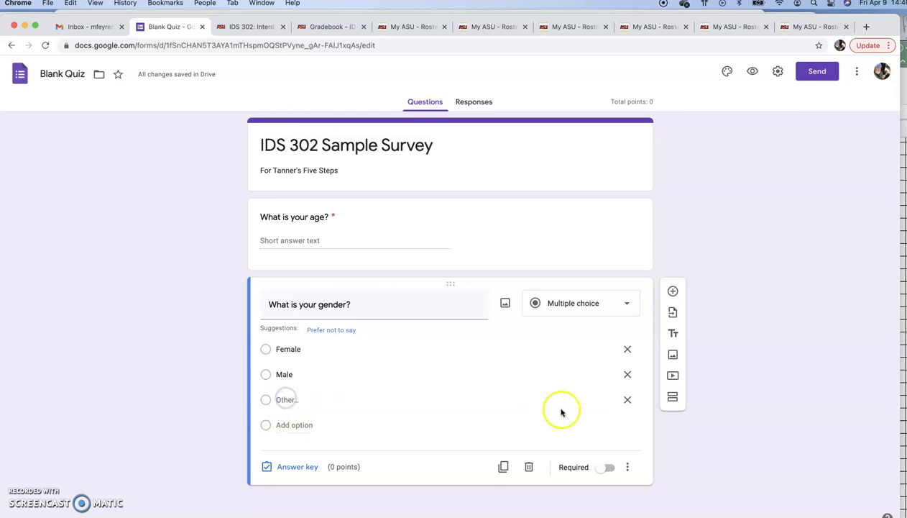
left_click(627, 399)
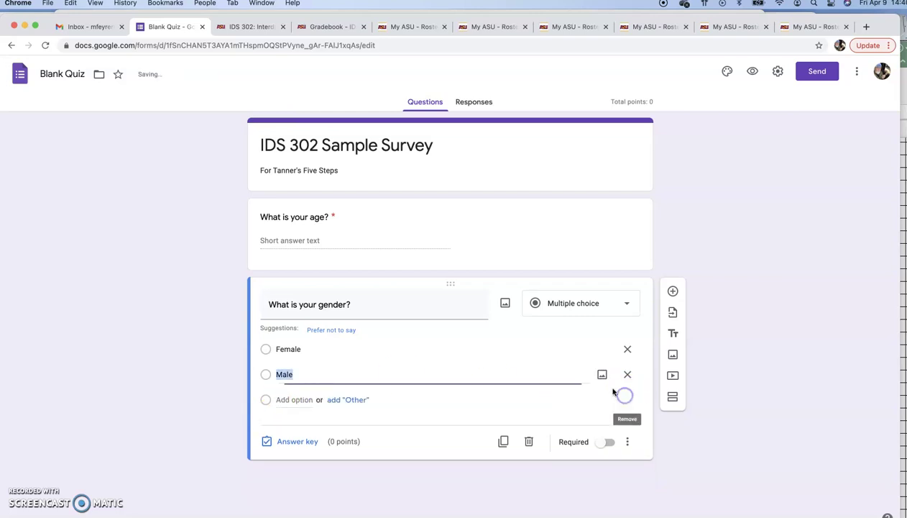
- Add 'Prefer not to say' and 'Other' choices, mark the gender question required, and insert a new question
left_click(286, 399)
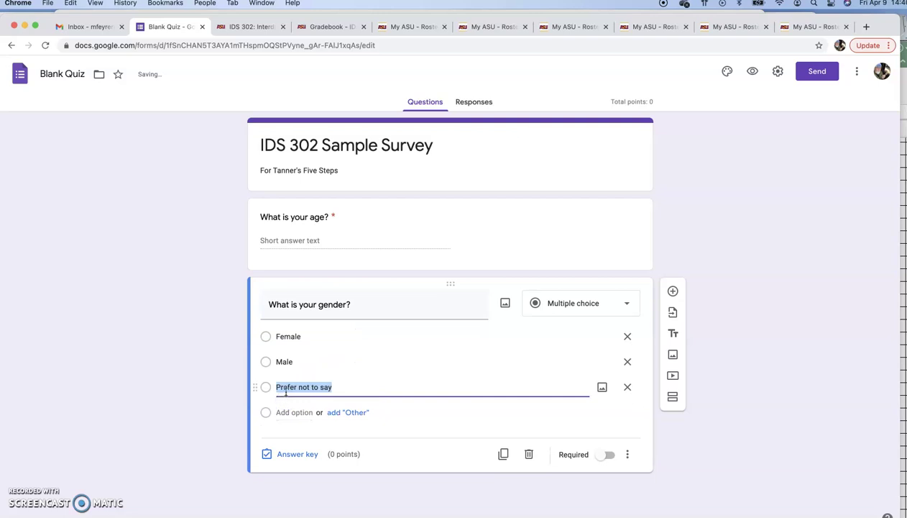
type("O")
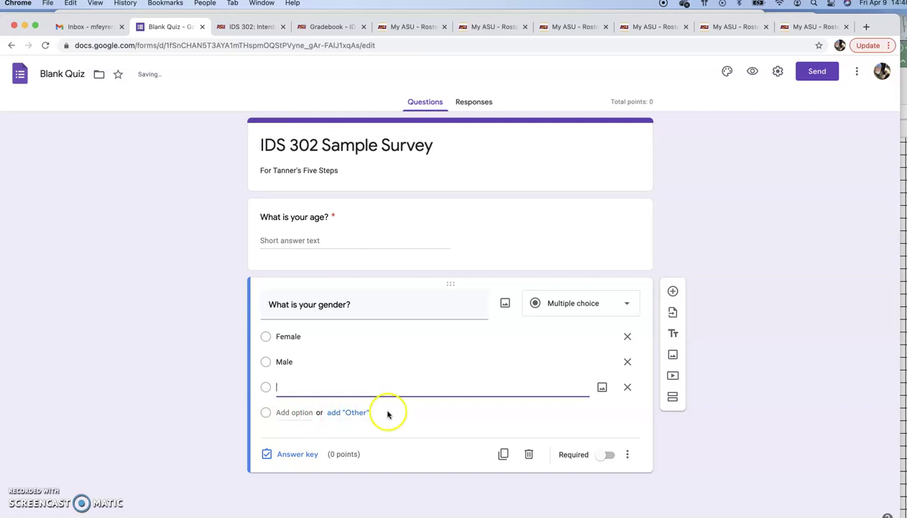
left_click(419, 411)
left_click(294, 388)
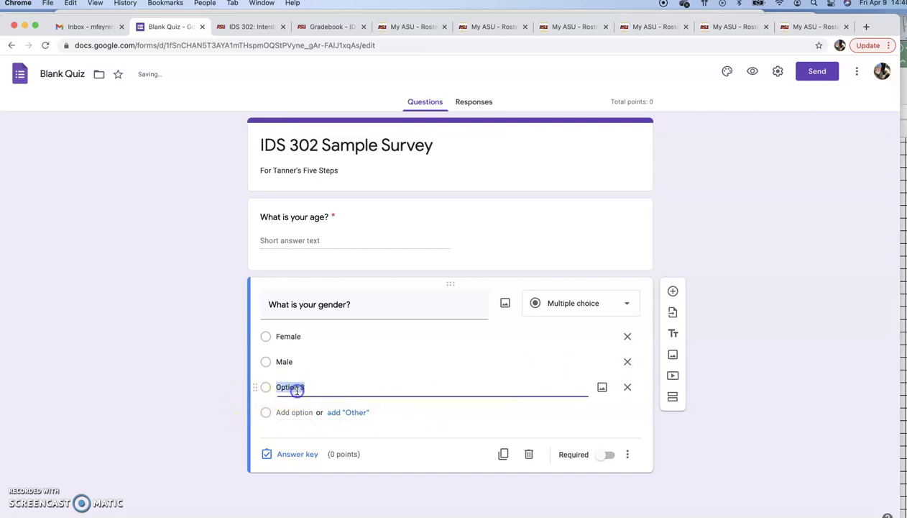
type("Pre")
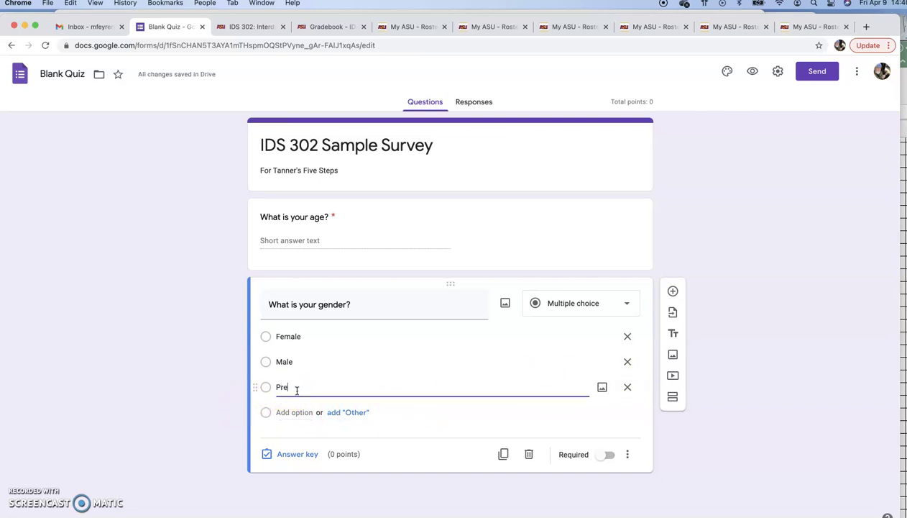
type("fer it to")
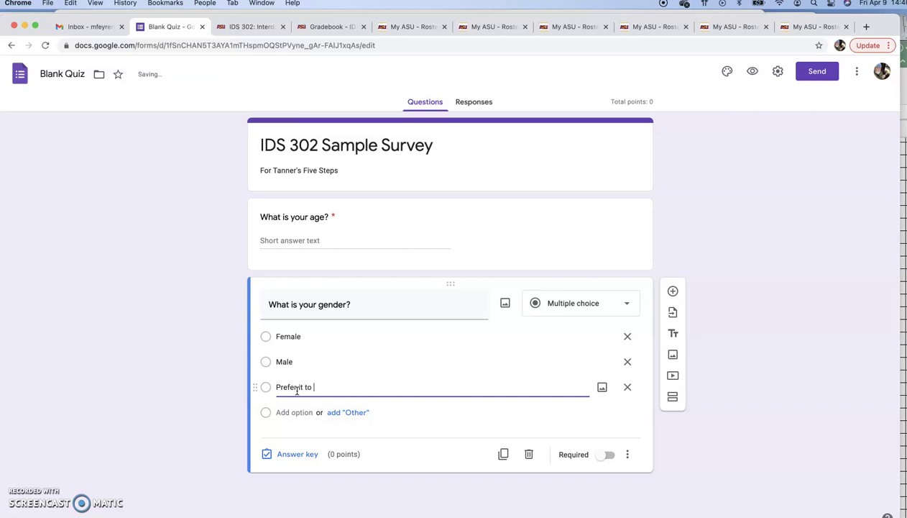
key("BackSpace")
key("BackSpace")
type("not")
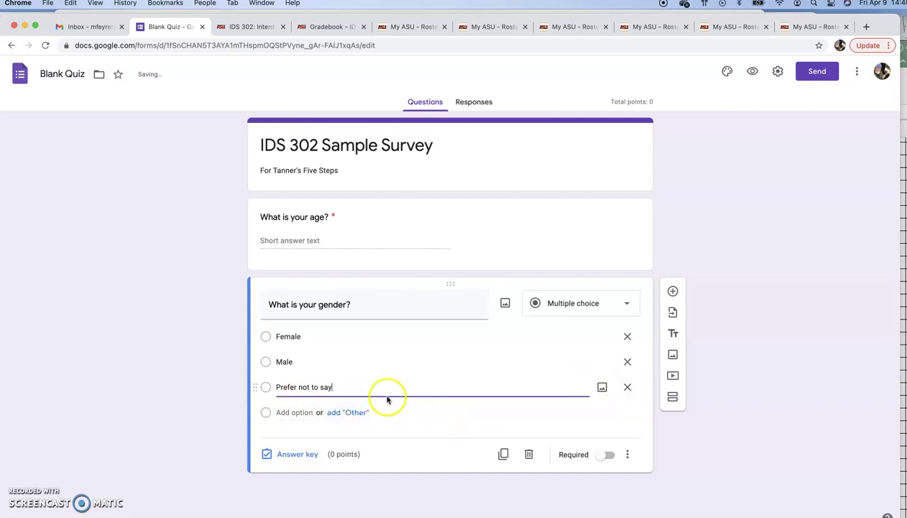
left_click(296, 413)
type("Other")
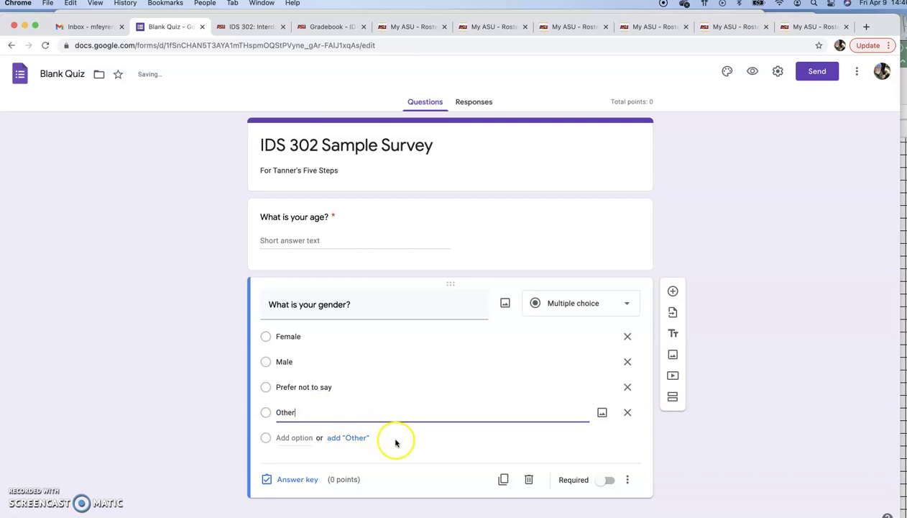
left_click(394, 439)
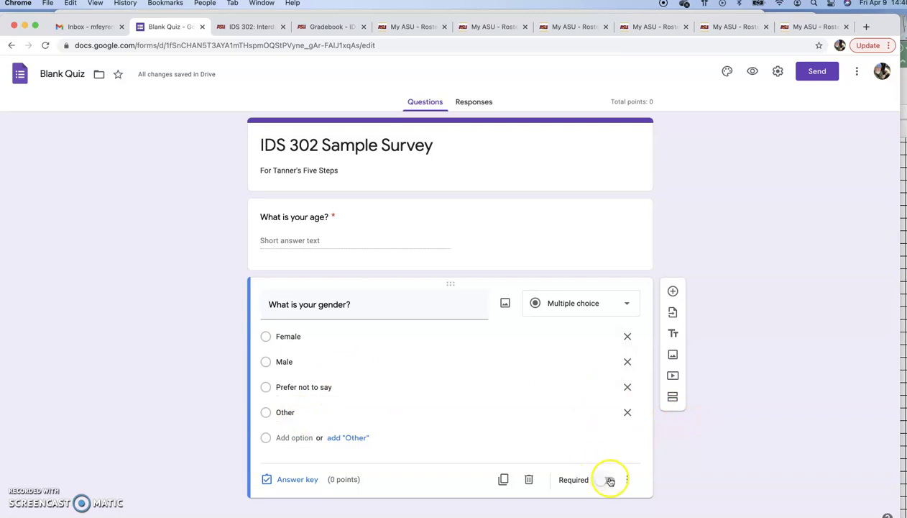
left_click(610, 480)
left_click(673, 290)
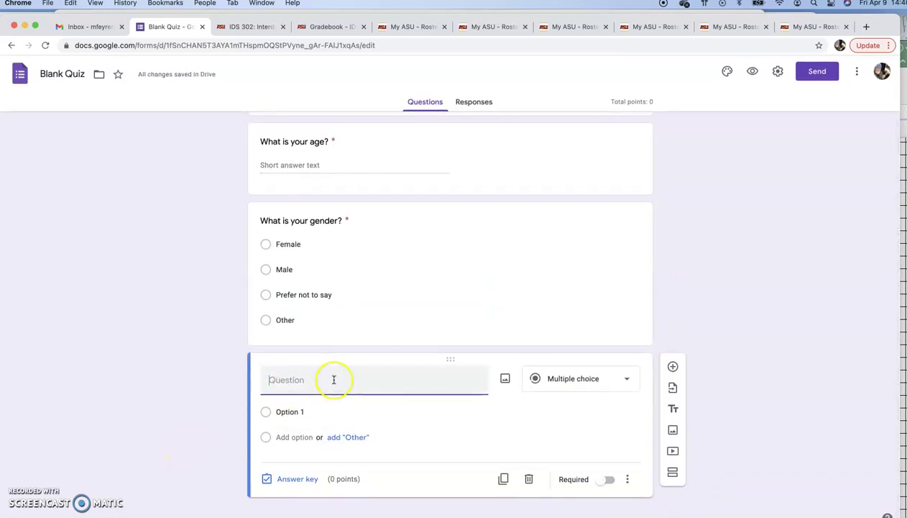
- Make the new question a Checkboxes item asking which social media platforms were used in 2021
left_click(580, 378)
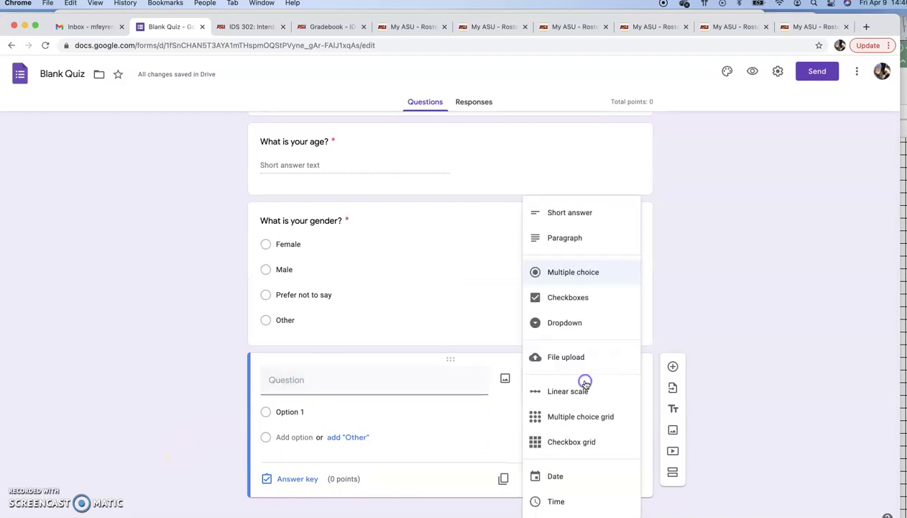
left_click(559, 296)
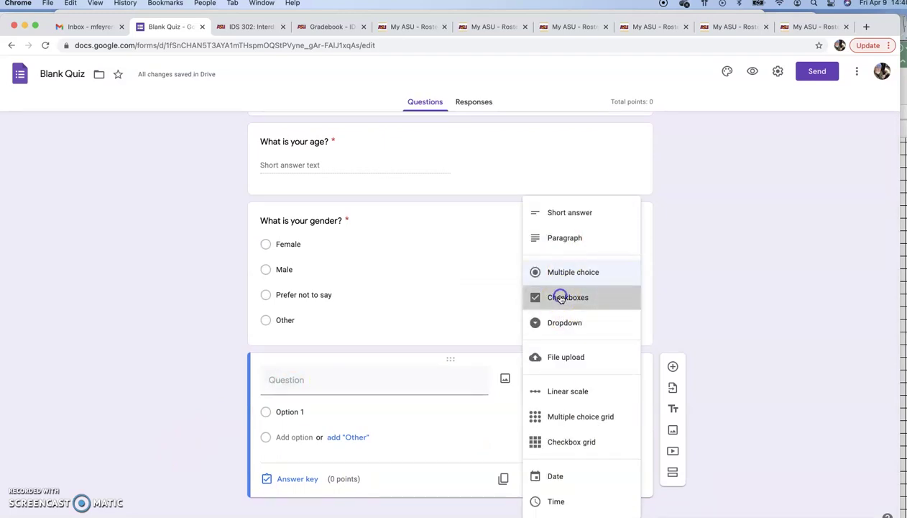
left_click(291, 387)
type("Cho")
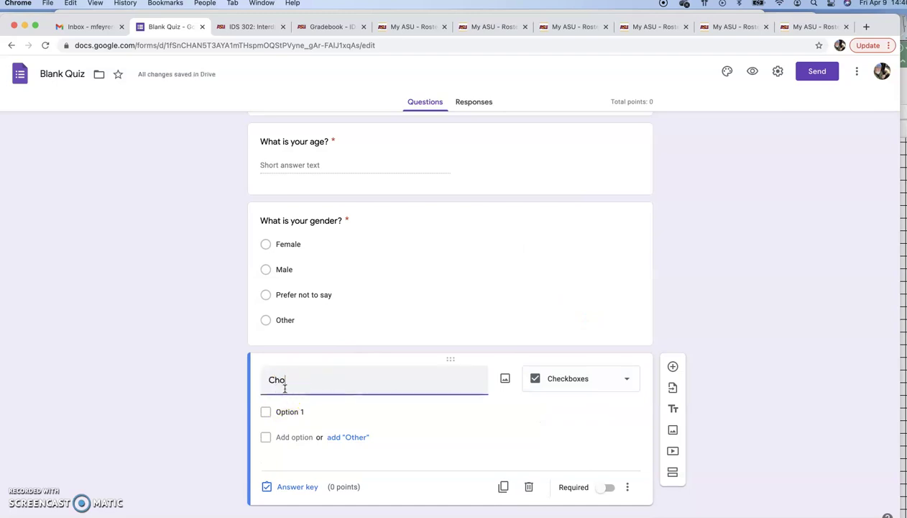
type("ose all")
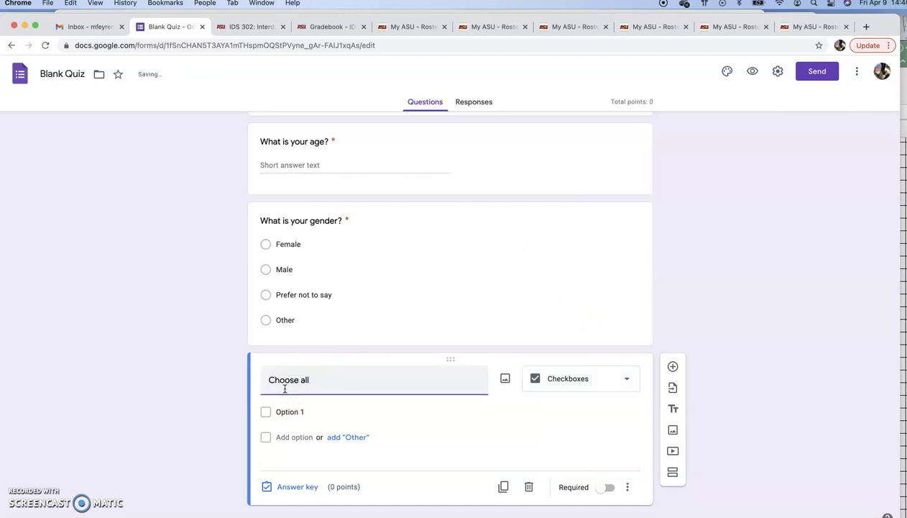
type(" that applly")
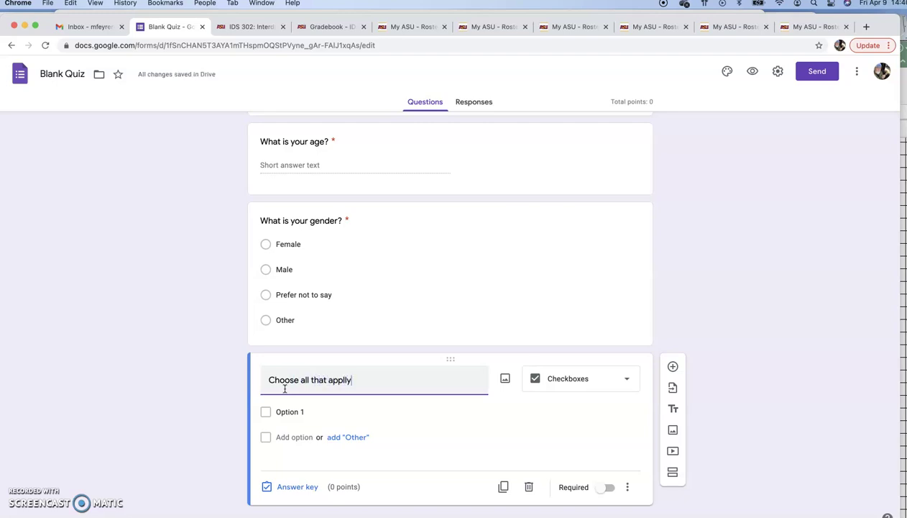
key("BackSpace")
type("media platforms that")
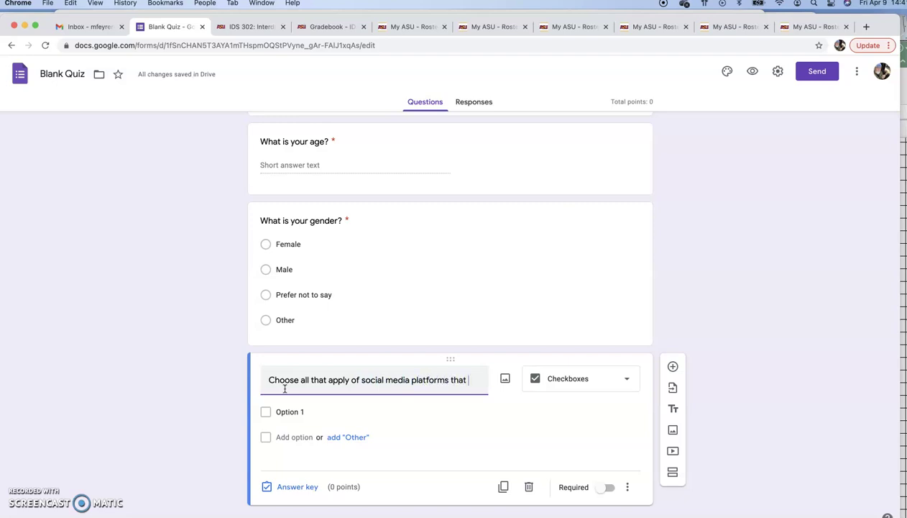
type("you've used in 202")
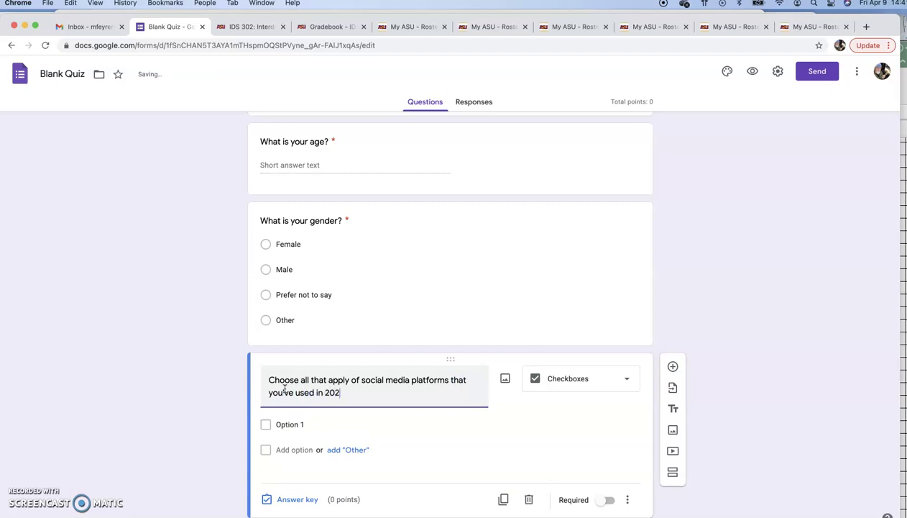
type("1?")
- Enter the platform choices Twitter, Facebook, Snapchat and Instagram
scroll(299, 351, "down", 1)
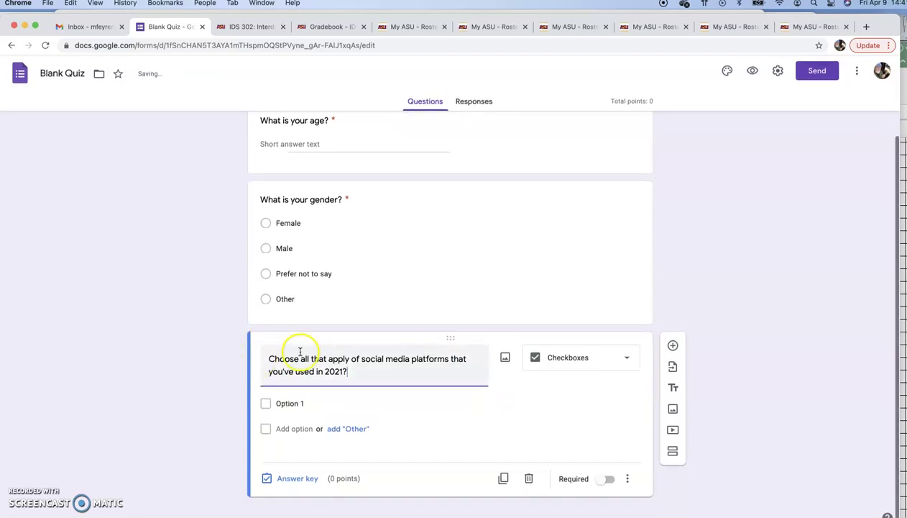
left_click(282, 404)
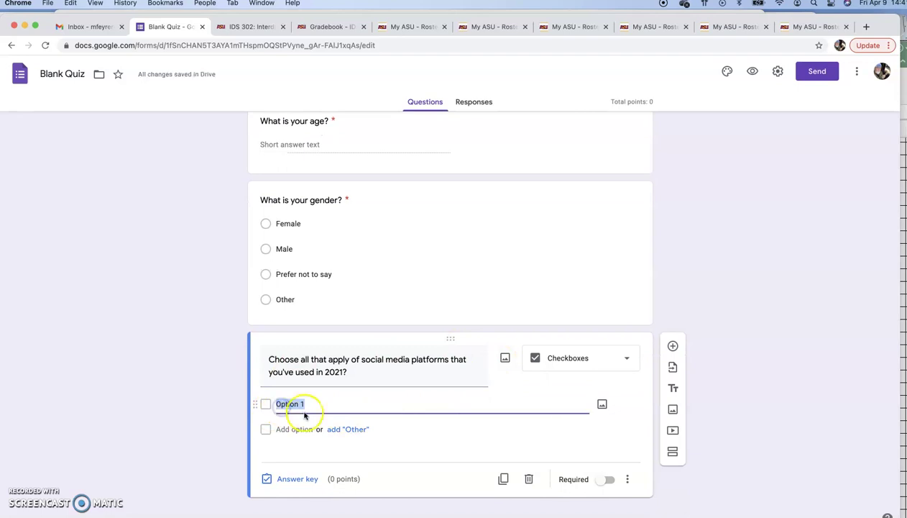
type("Twitte")
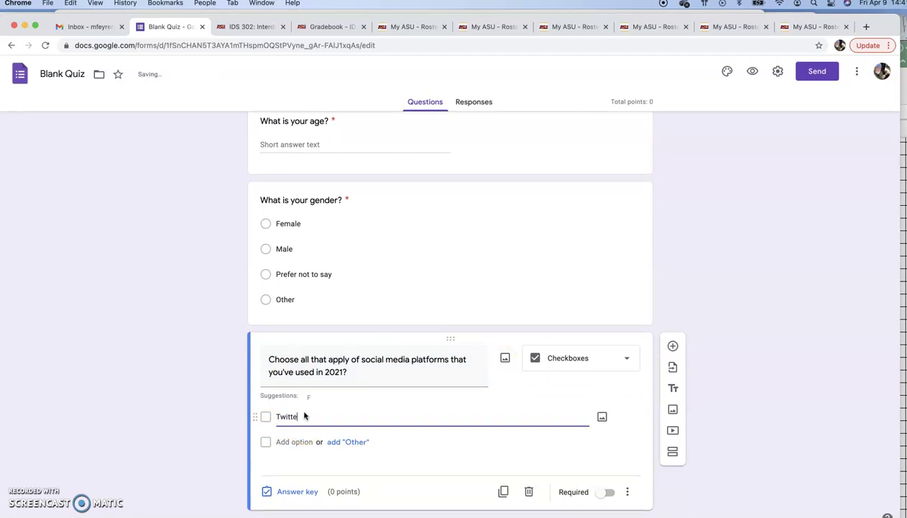
type("r")
left_click(290, 442)
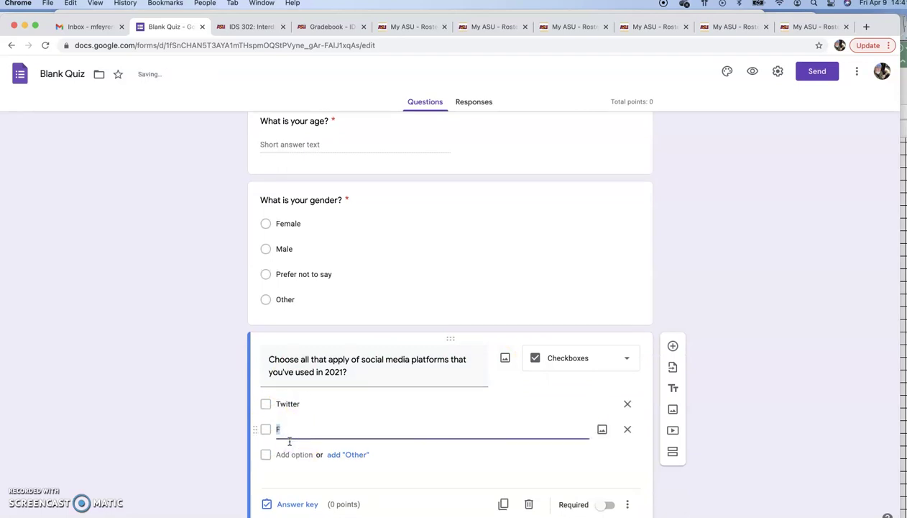
type("Facebok")
left_click(285, 447)
left_click(280, 456)
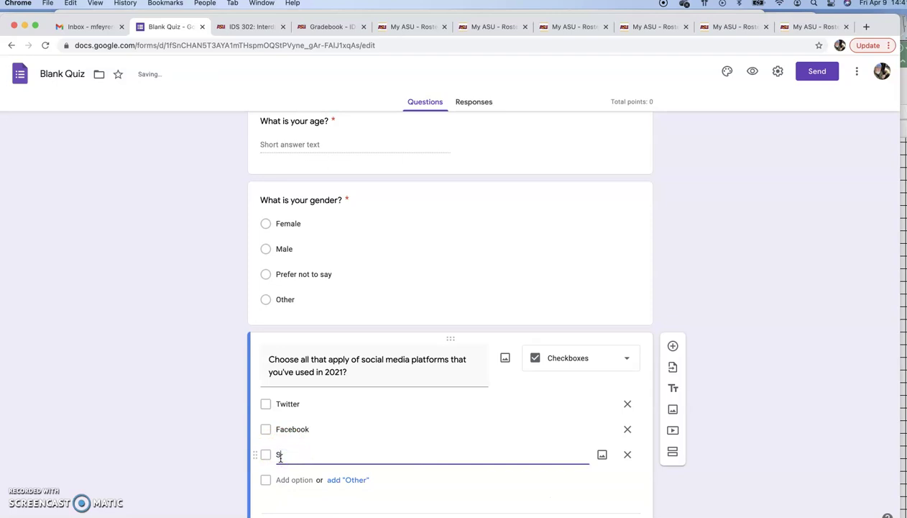
type("napchap")
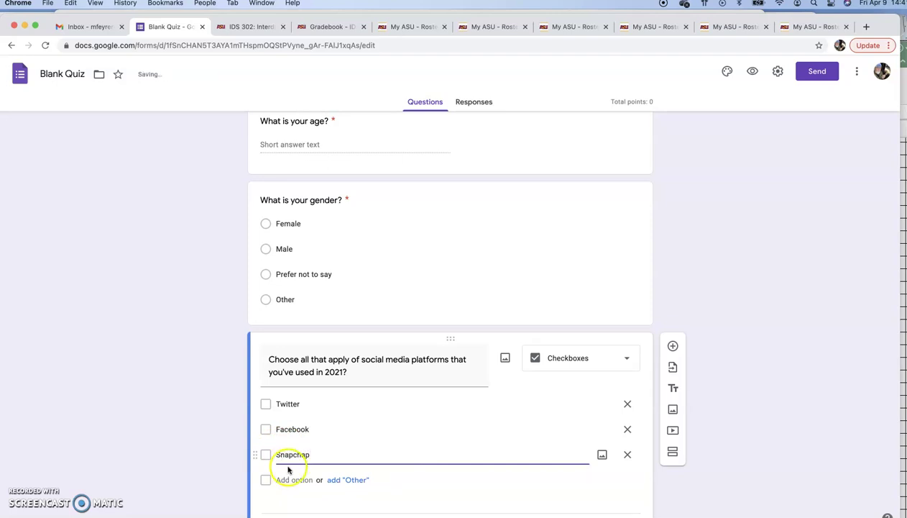
left_click(284, 479)
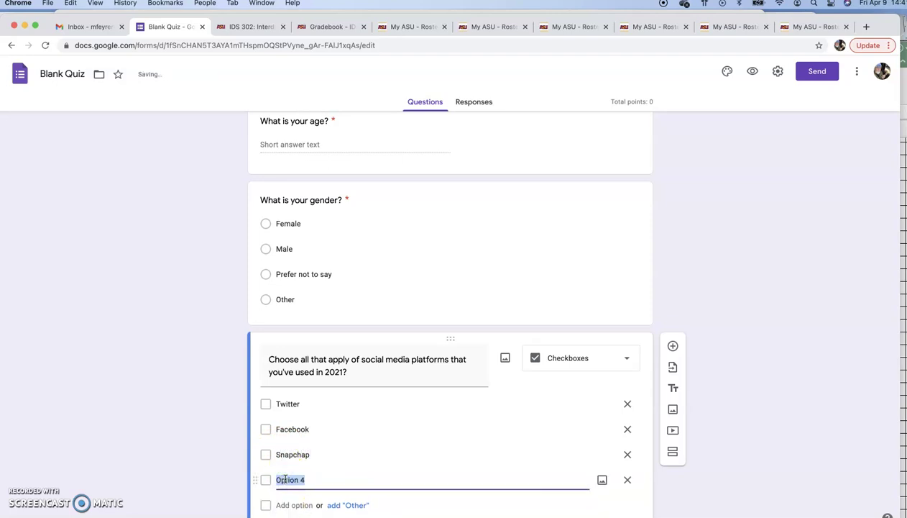
type("Instagram")
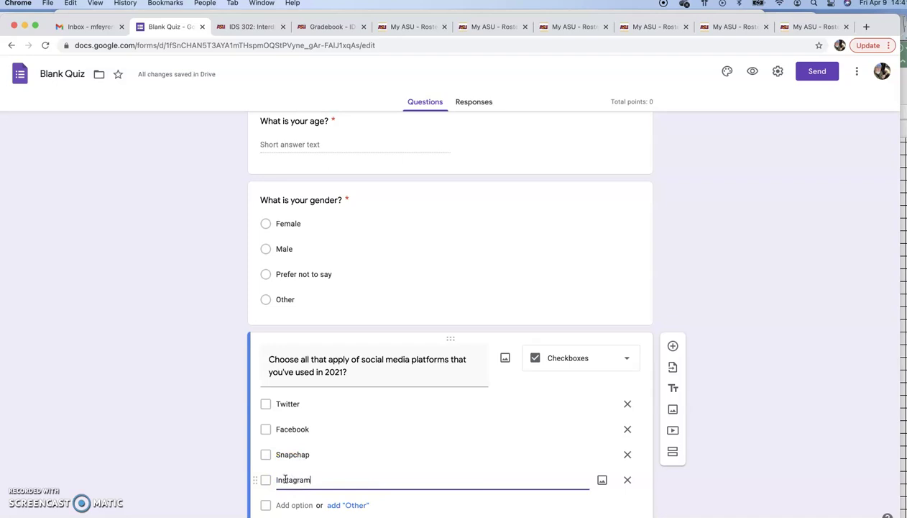
key("BackSpace")
- Correct 'Snapchap' to Snapchat, add 'Whatever, Boomer', drop the extra option, and mark it required
scroll(284, 479, "down", 3)
left_click(295, 428)
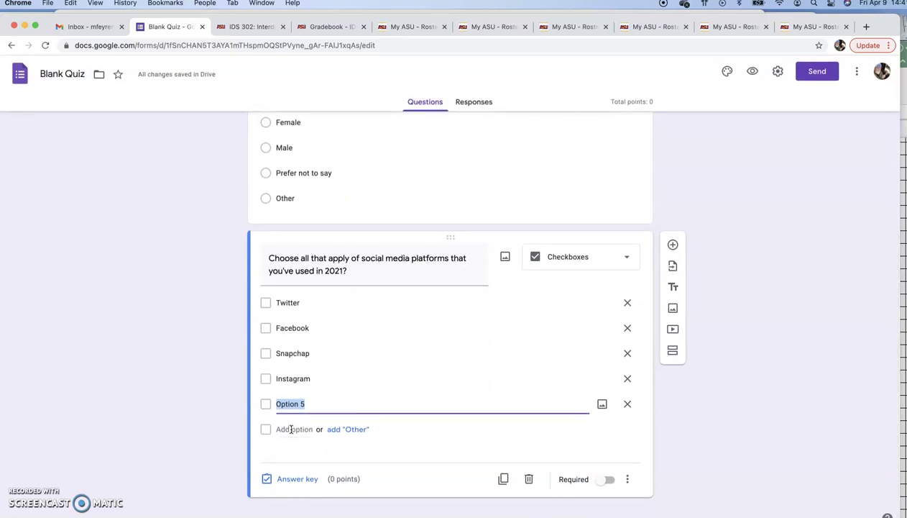
double_click(310, 352)
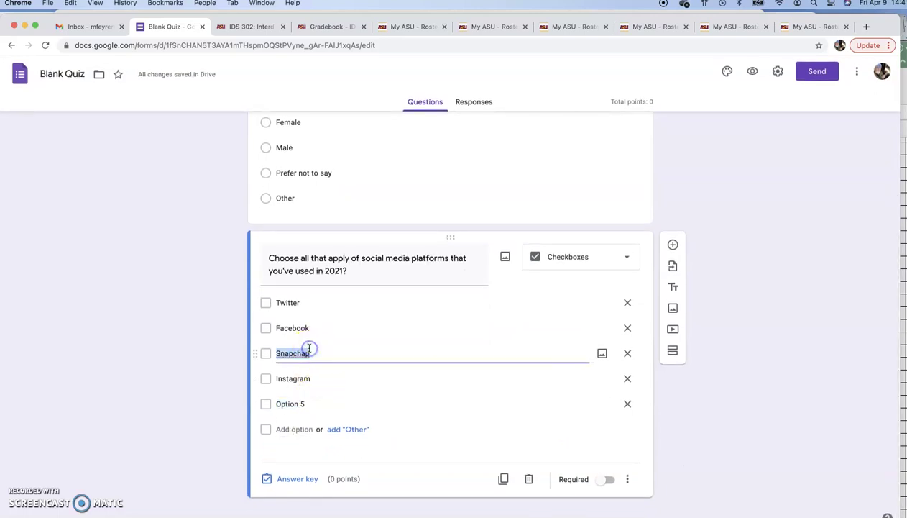
type("Snapchat")
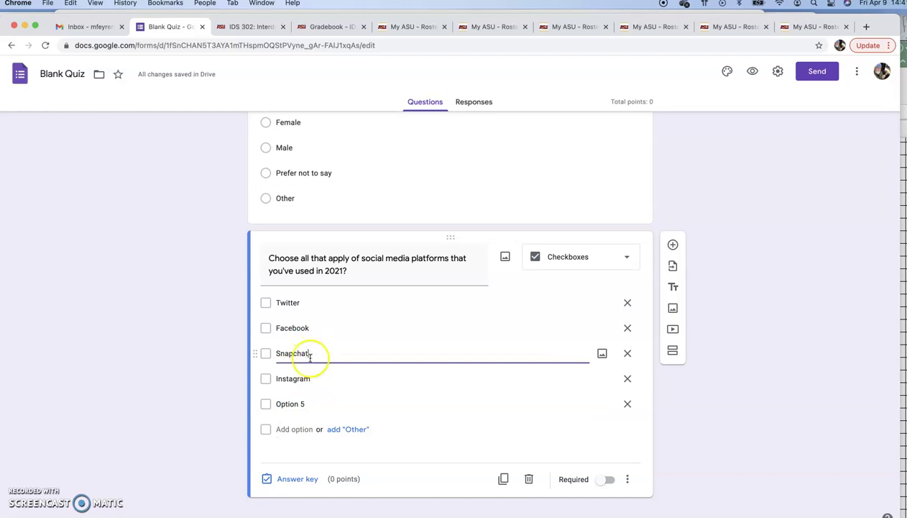
left_click(294, 429)
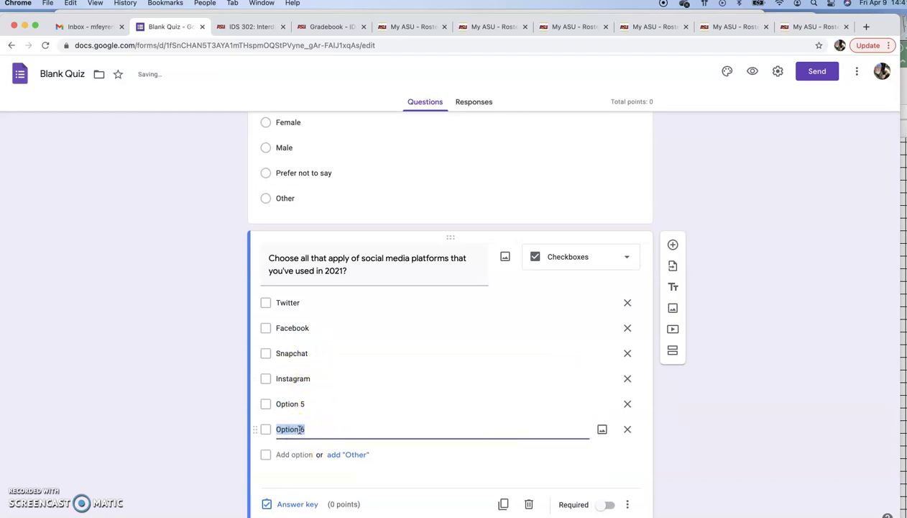
left_click(627, 428)
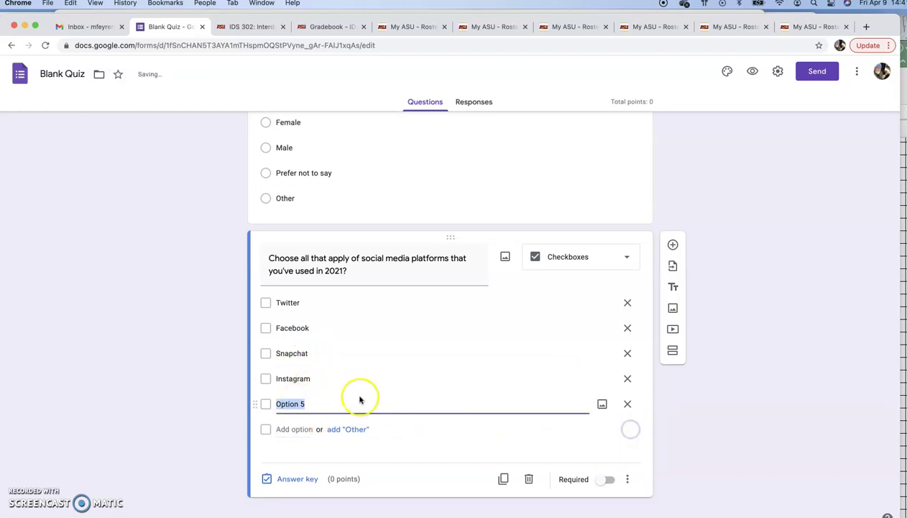
type("Whatever, Boomer")
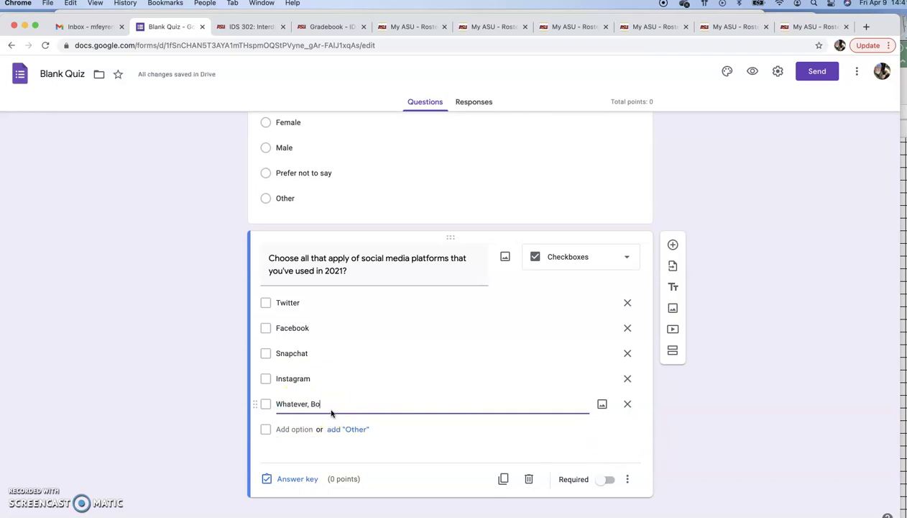
left_click(608, 479)
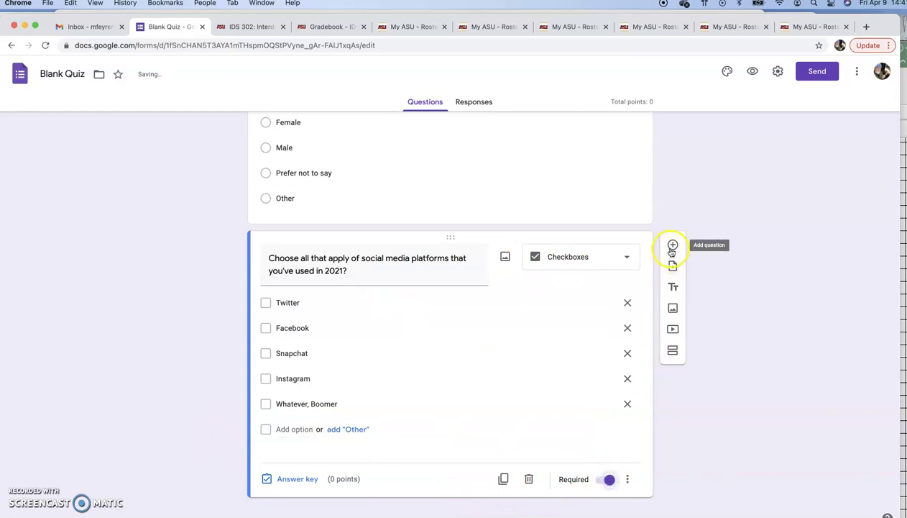
- Add a Checkboxes question titled 'Choose all that apply...' below the social media question
left_click(673, 245)
scroll(652, 294, "up", 3)
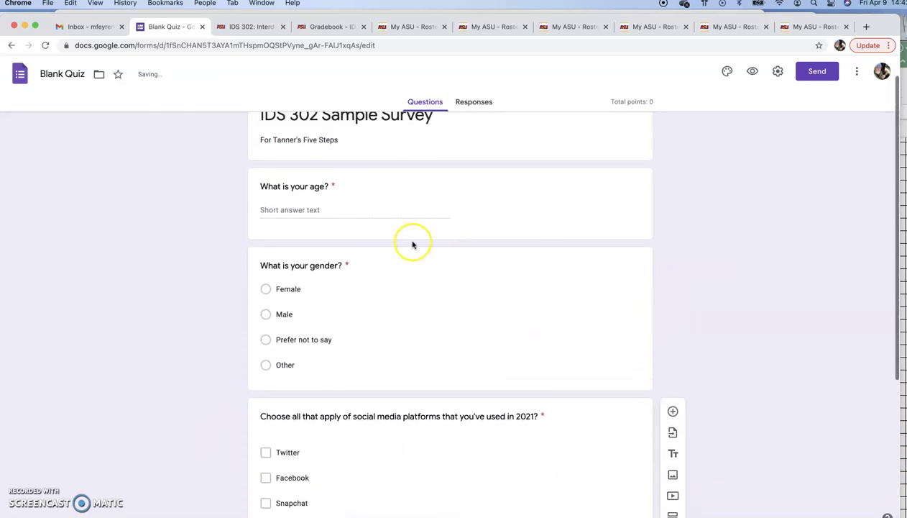
scroll(412, 245, "down", 4)
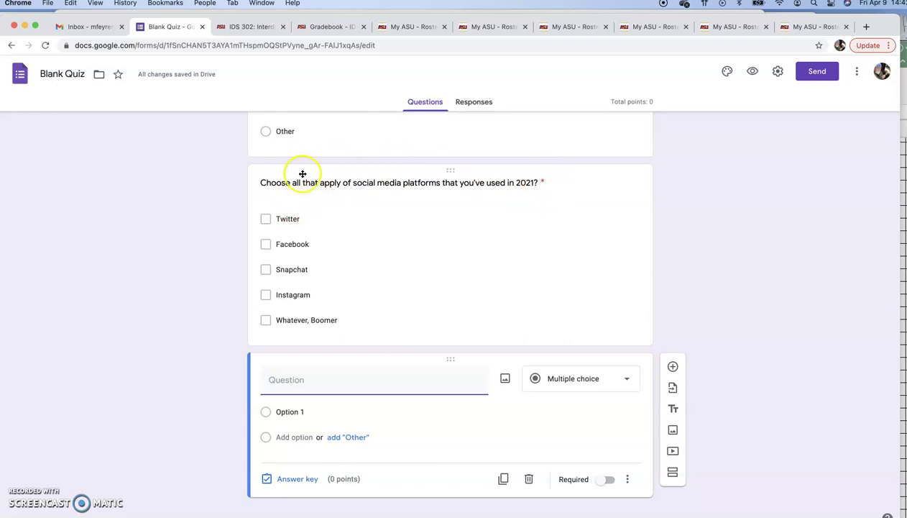
left_click(579, 381)
left_click(563, 298)
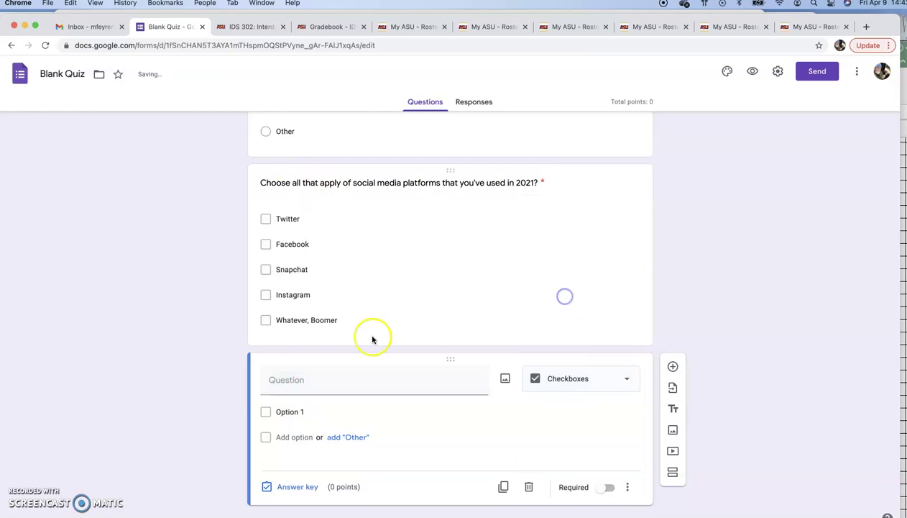
left_click(318, 385)
type("Ch")
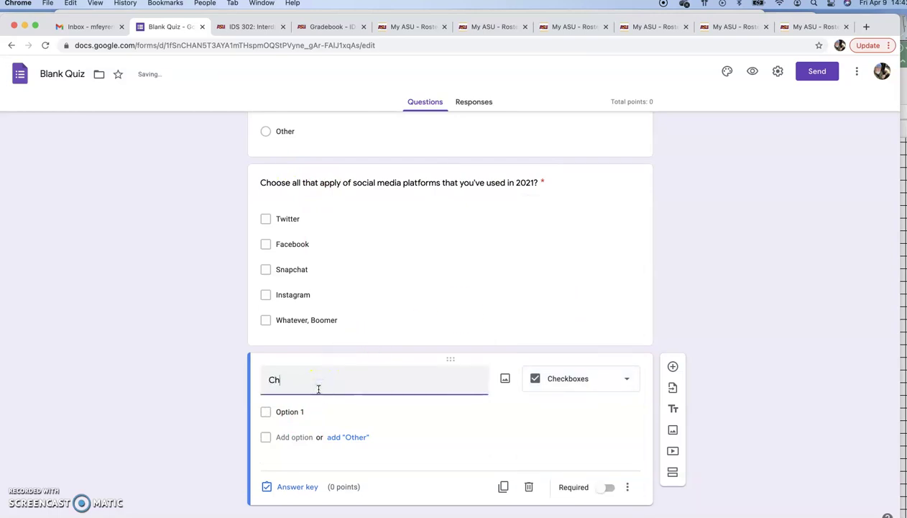
type("oose all that apply...")
left_click(518, 182)
key("Right")
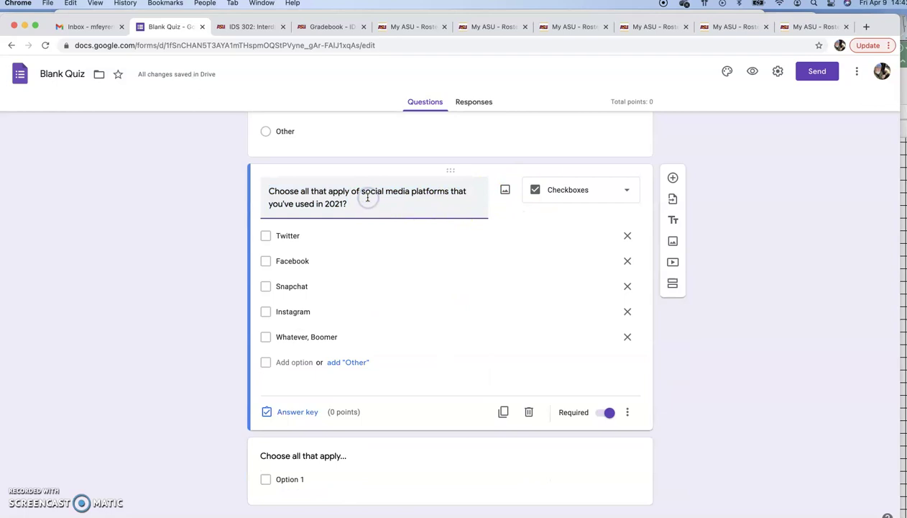
- Add choices for living in an urban, suburban or rural area, and a city/metro area over a million
left_click(338, 477)
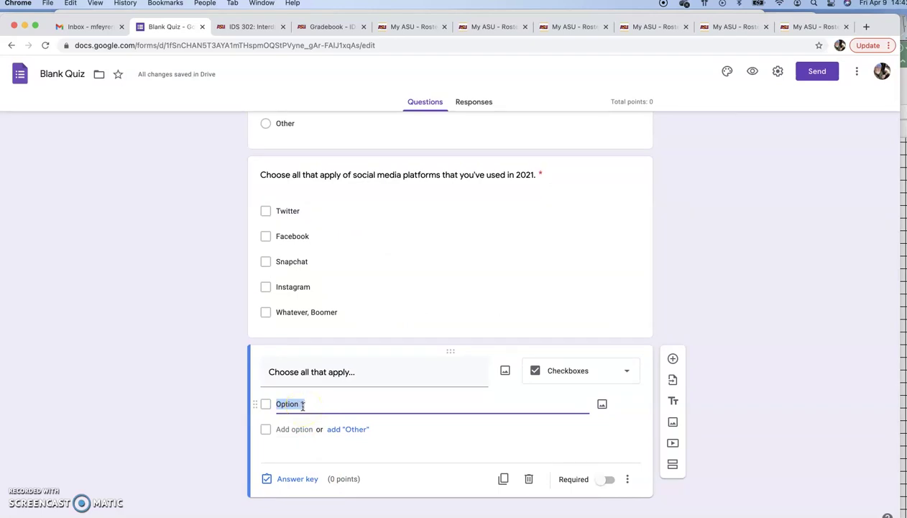
type("I live in an urban area")
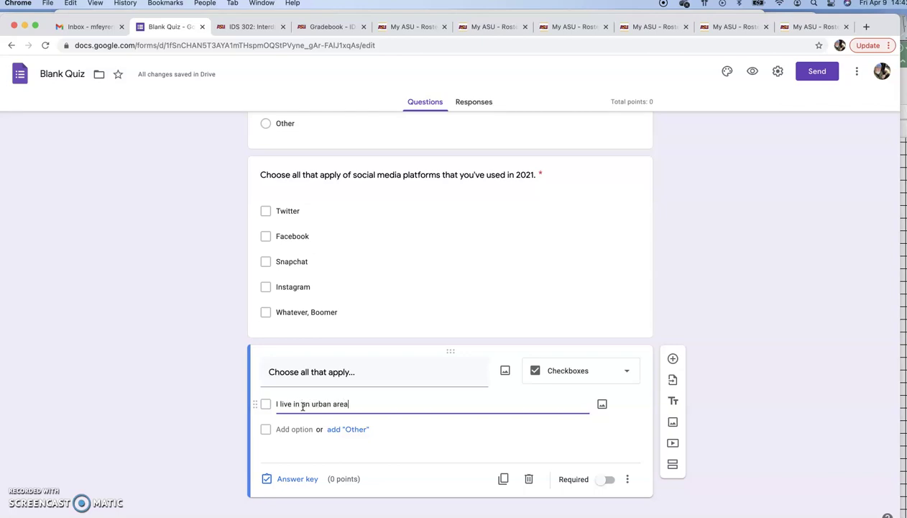
left_click(295, 429)
type("I")
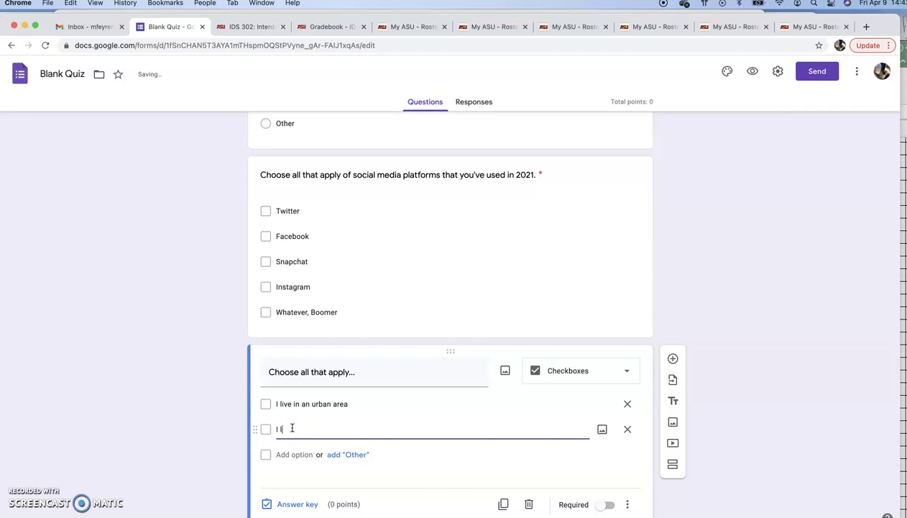
type(" live in a suburban area")
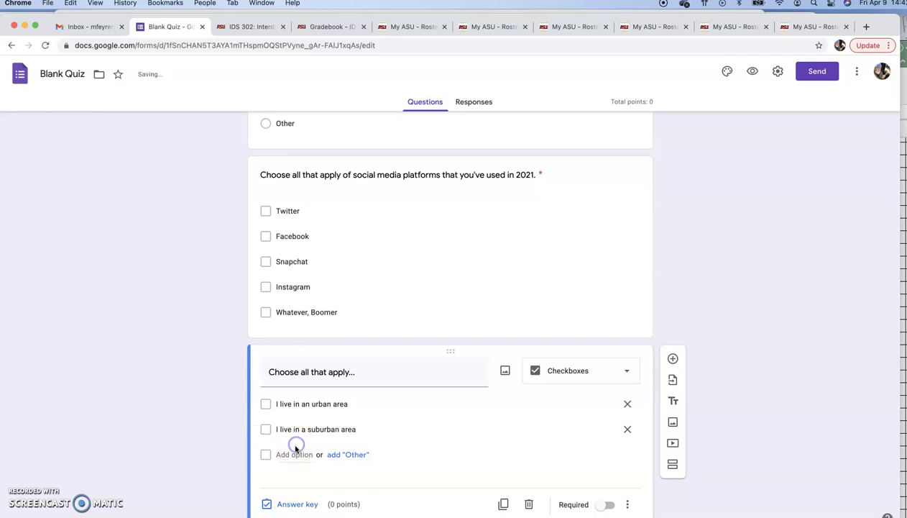
left_click(295, 455)
type("I live ")
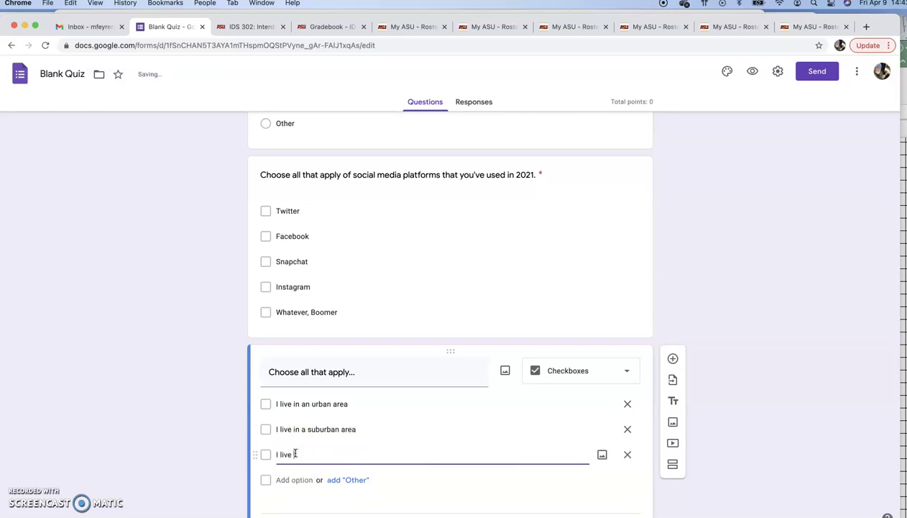
type("in a rural")
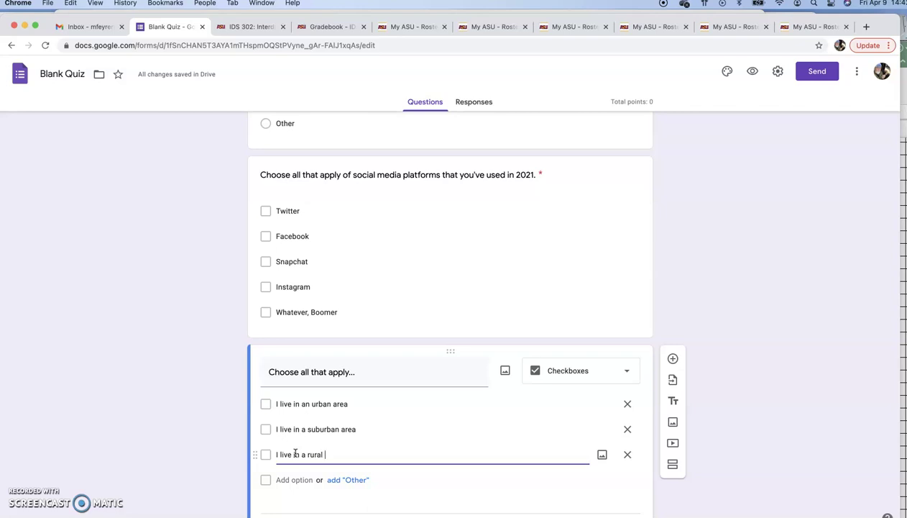
type(" area")
left_click(291, 487)
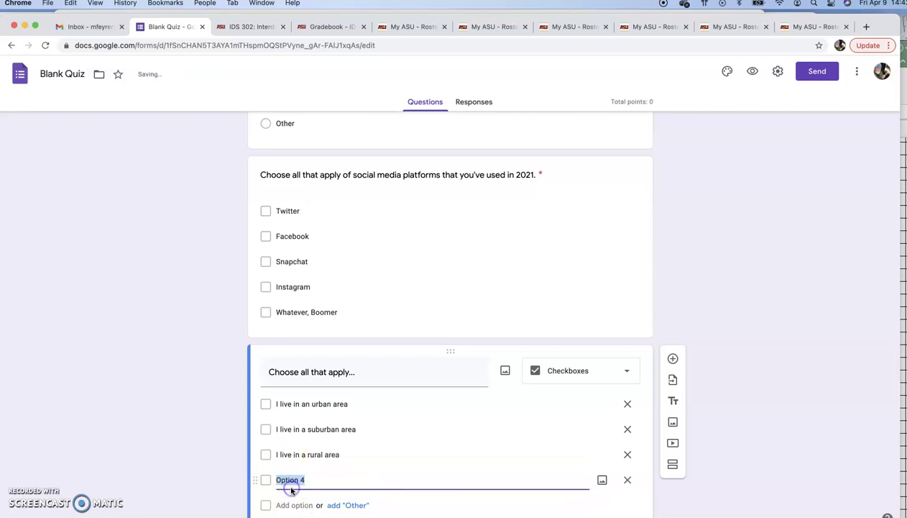
type("I live in a city")
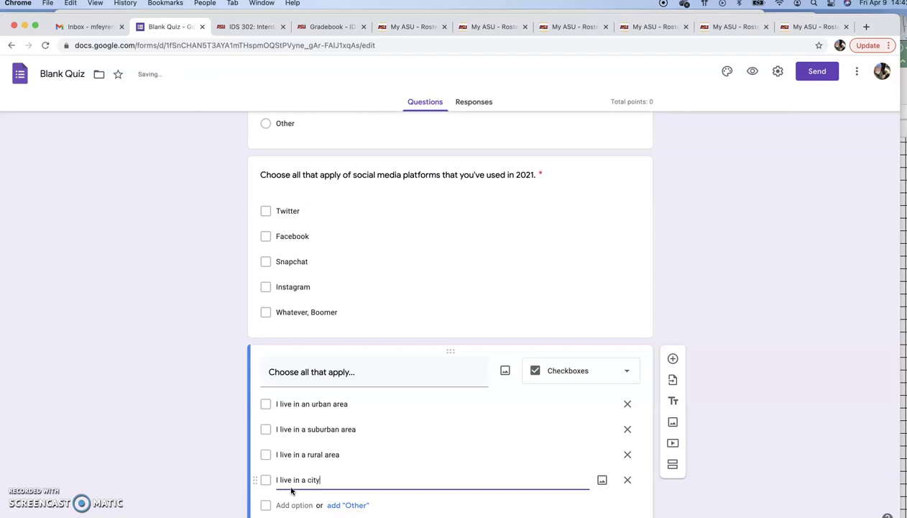
type(" of more than a million")
left_click(319, 480)
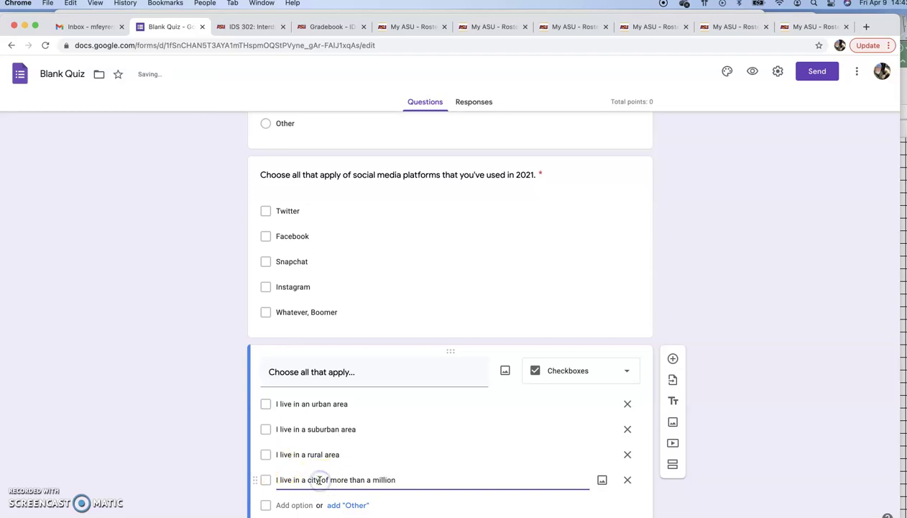
type("metro are")
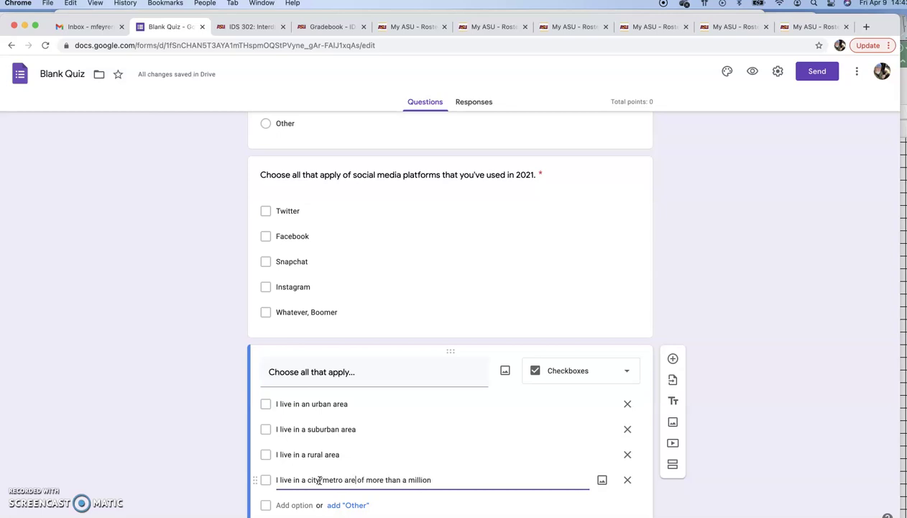
type("a")
- Add the choice 'I live in a city of less than 100,000' plus another city choice, fixing its typo
left_click(298, 505)
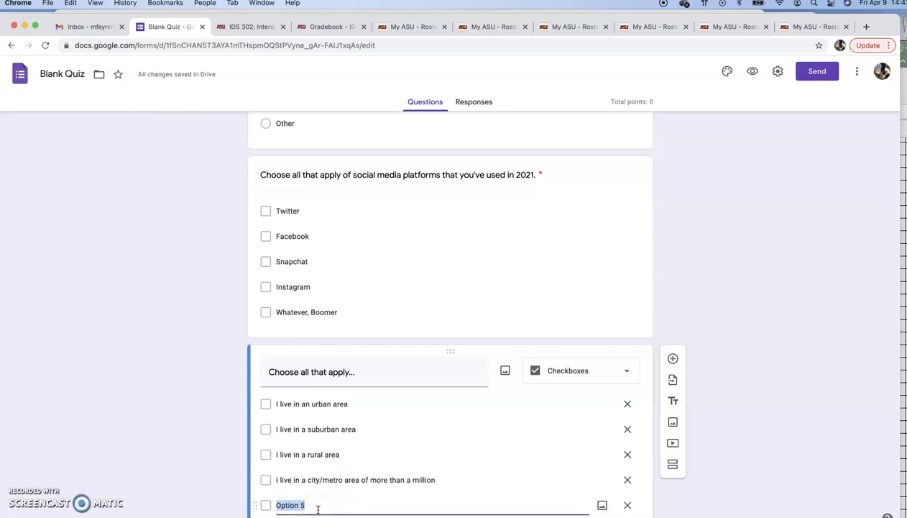
type("I")
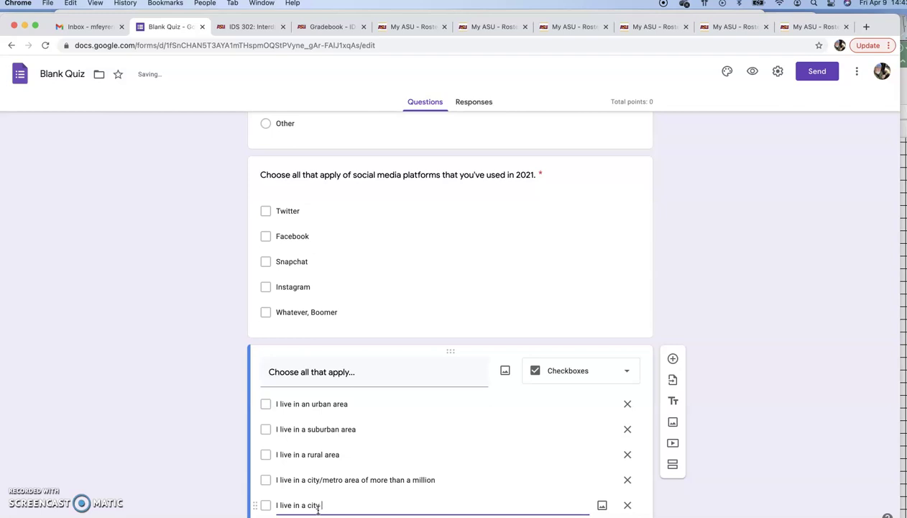
type("live in a city of less than 100,000")
scroll(273, 508, "down", 3)
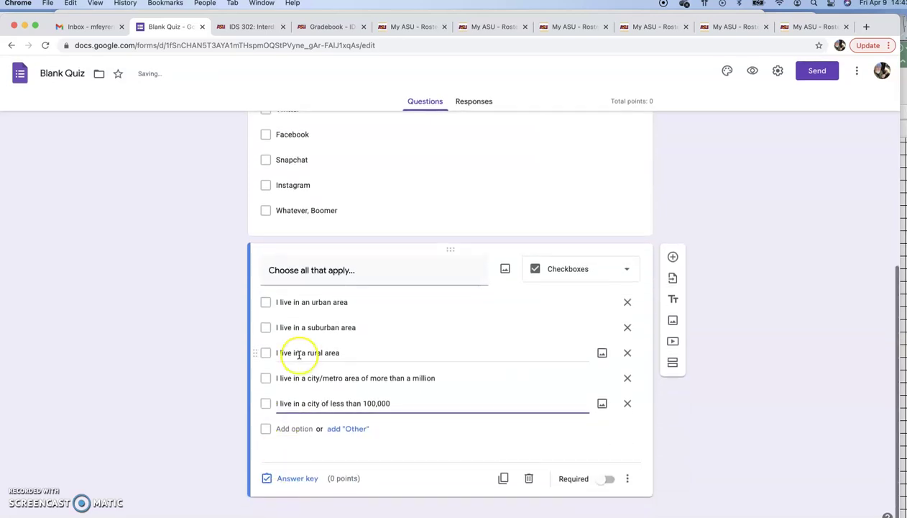
left_click(297, 429)
type("I li")
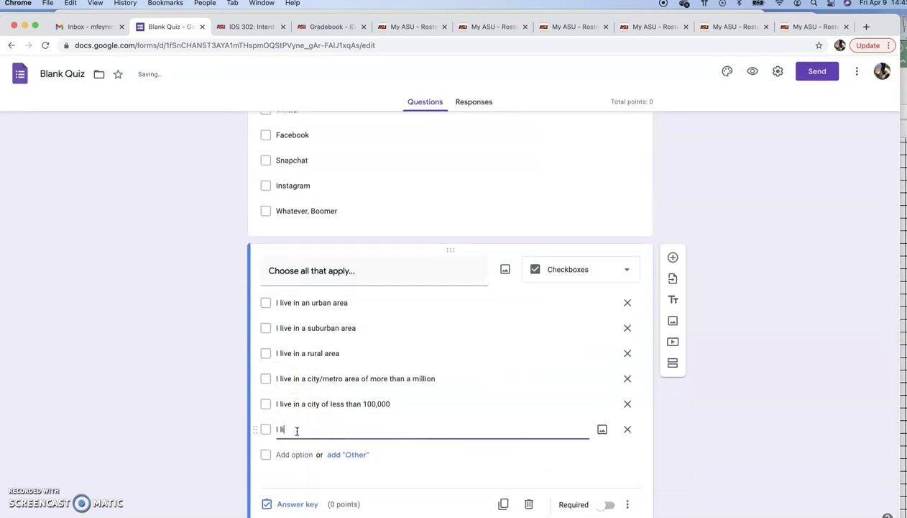
type("ve in a city of")
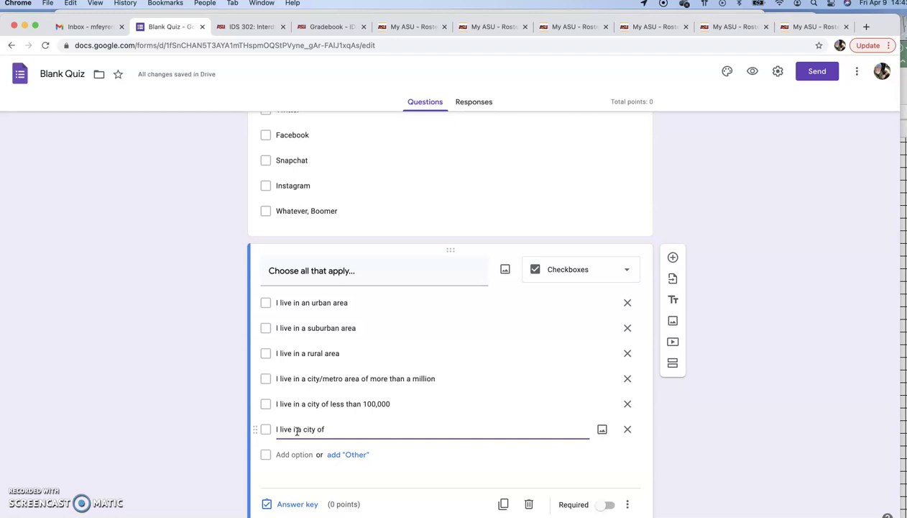
left_click(297, 429)
key("BackSpace")
left_click(295, 429)
type("n")
left_click(284, 503)
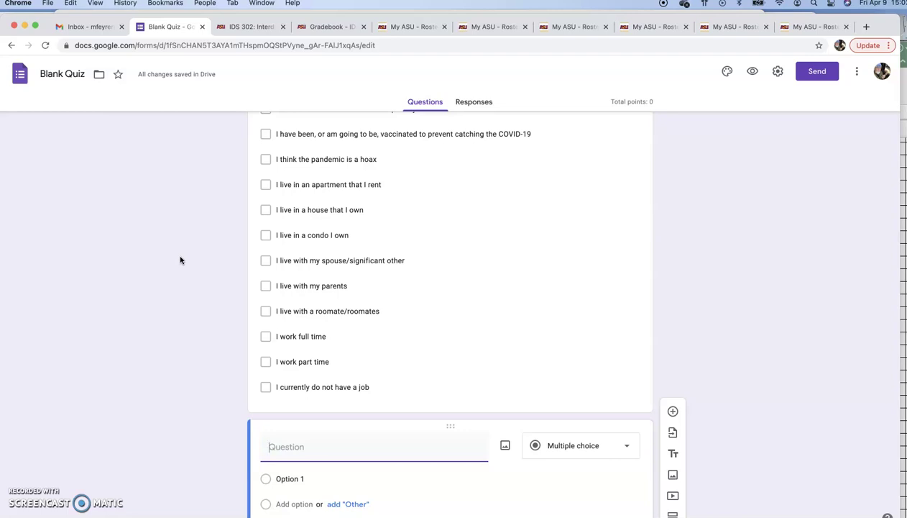
scroll(179, 258, "up", 10)
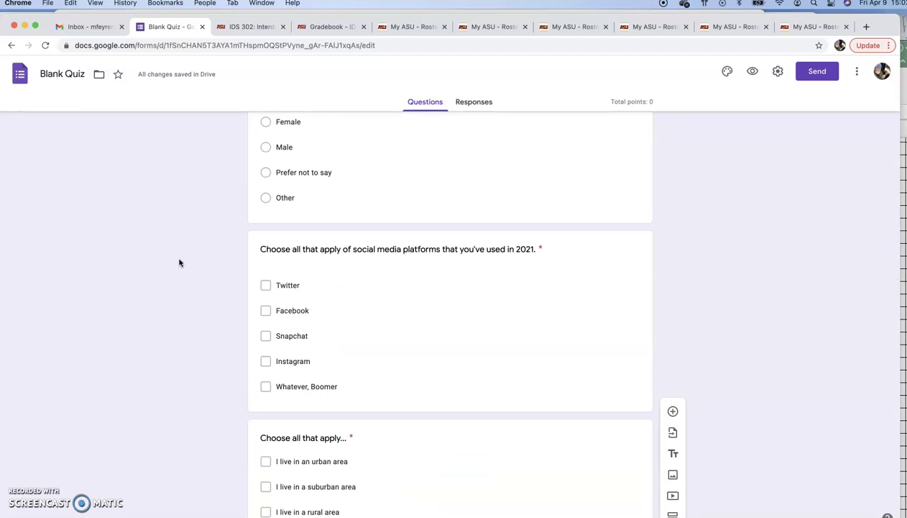
scroll(182, 273, "down", 1)
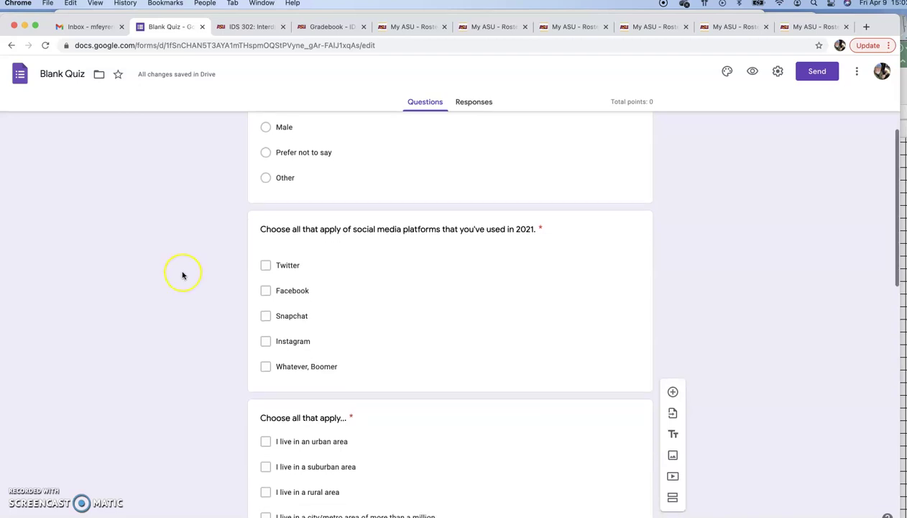
scroll(182, 273, "up", 2)
scroll(182, 275, "down", 5)
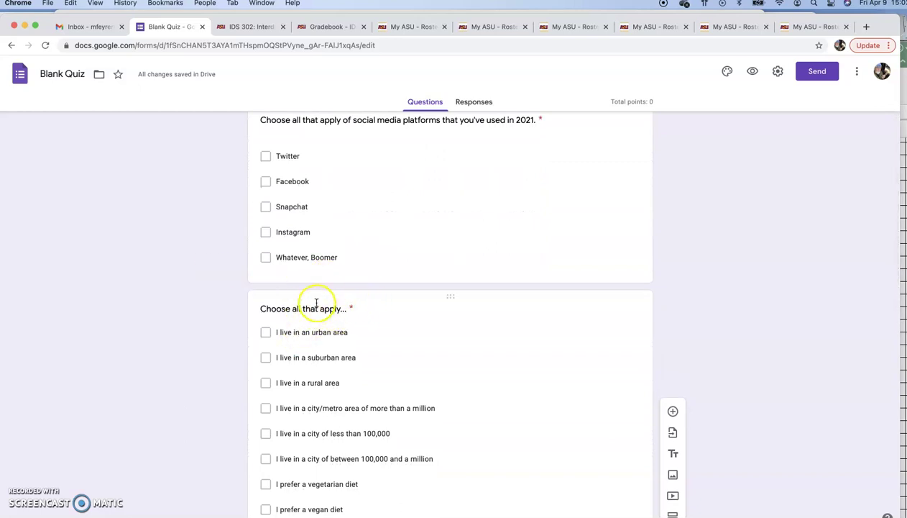
scroll(321, 304, "up", 1)
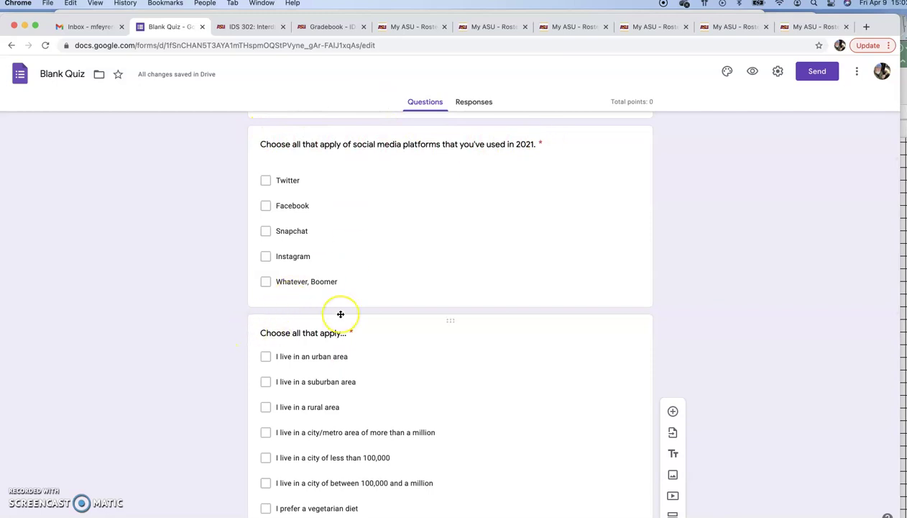
scroll(339, 314, "down", 4)
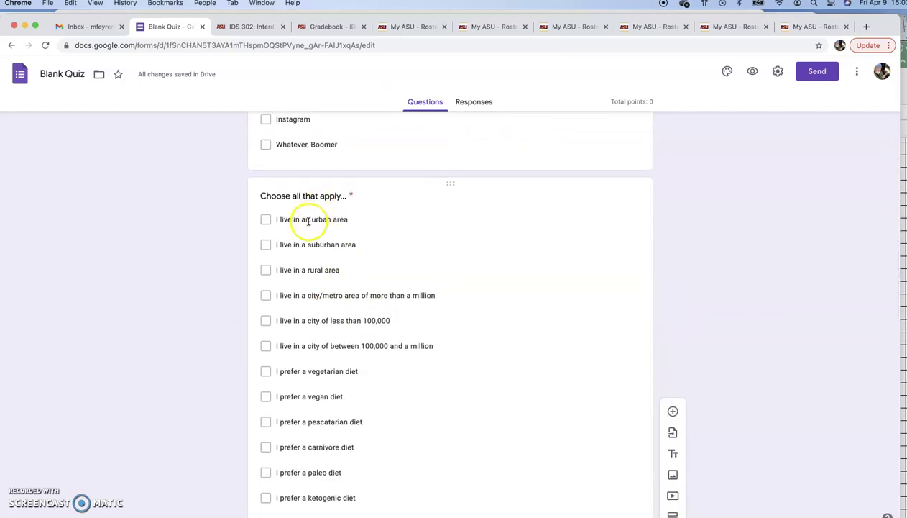
scroll(324, 251, "down", 1)
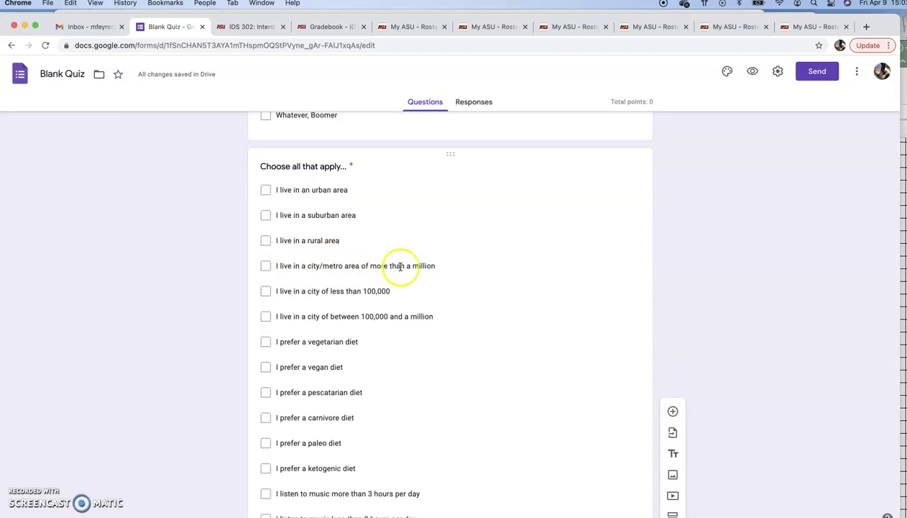
scroll(371, 253, "down", 1)
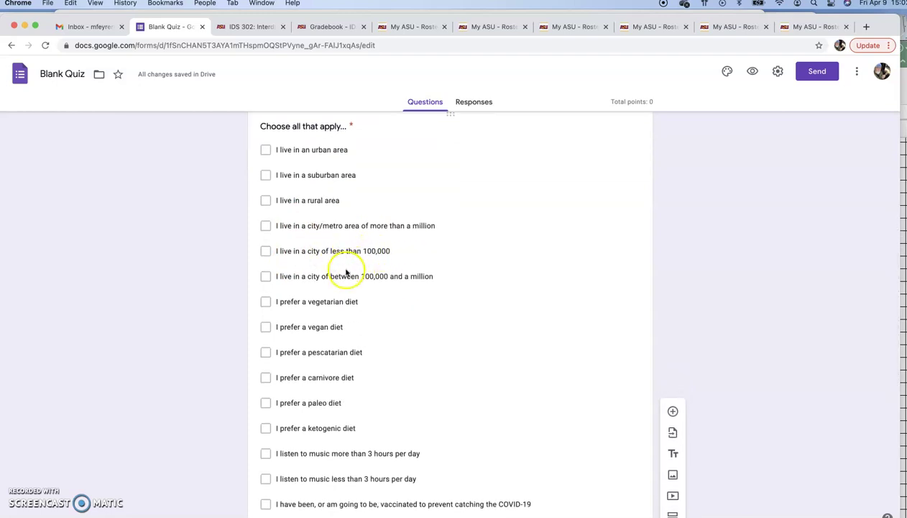
scroll(346, 268, "down", 1)
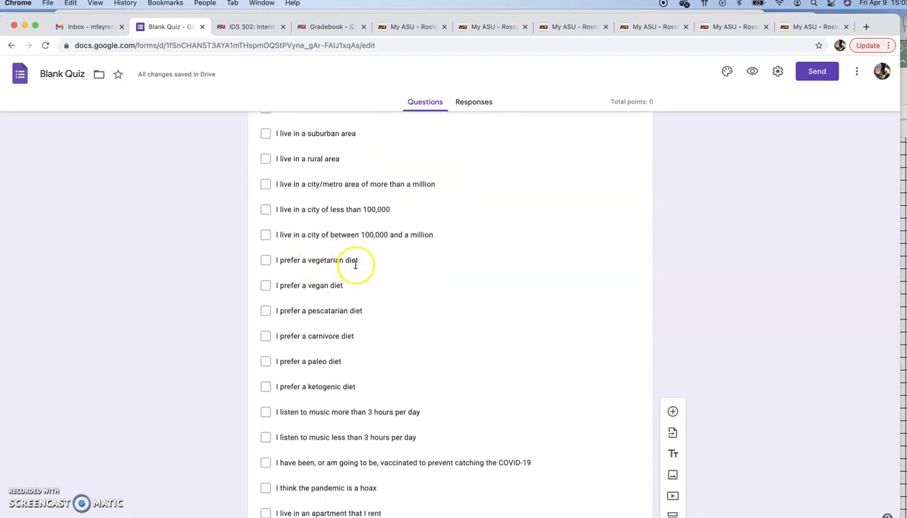
scroll(353, 263, "down", 1)
scroll(345, 269, "down", 1)
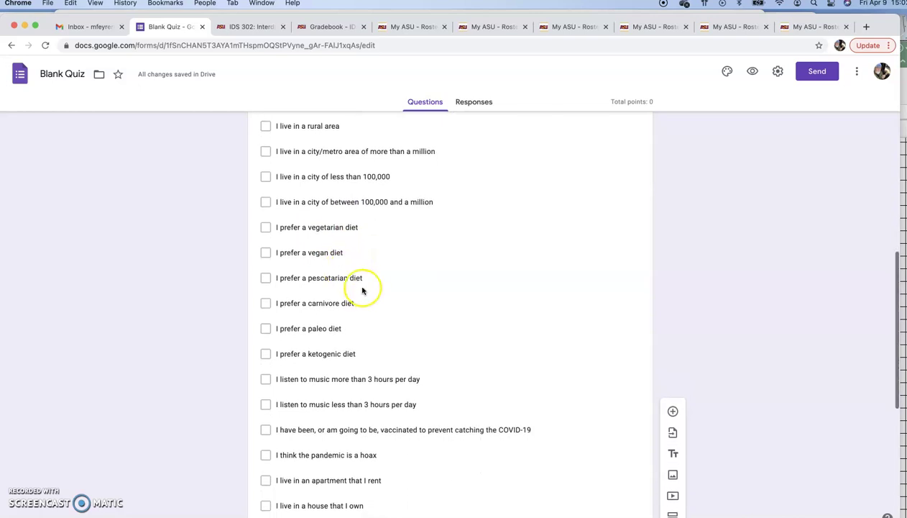
scroll(347, 263, "down", 2)
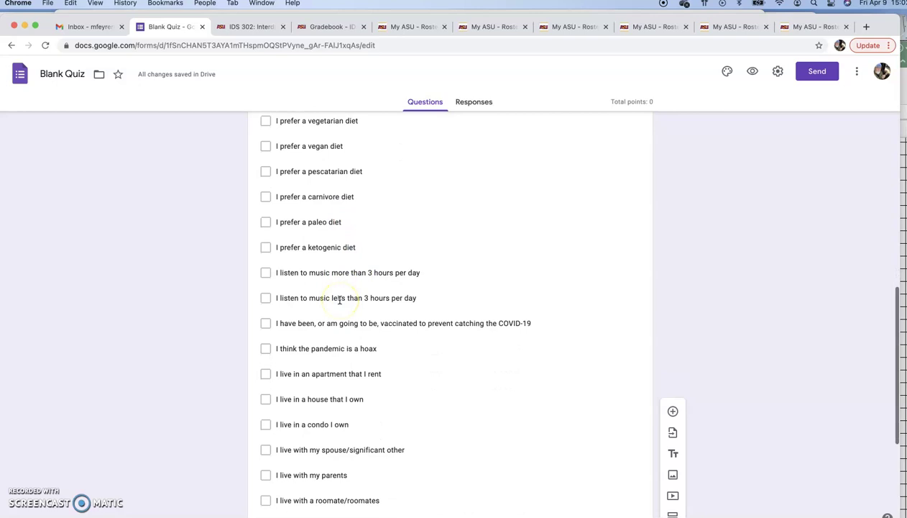
scroll(339, 299, "down", 1)
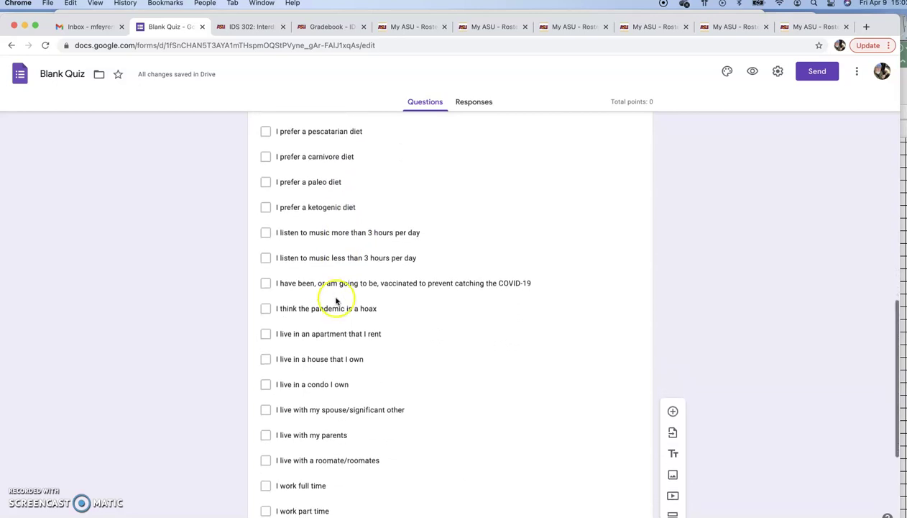
scroll(338, 309, "down", 2)
scroll(336, 311, "down", 3)
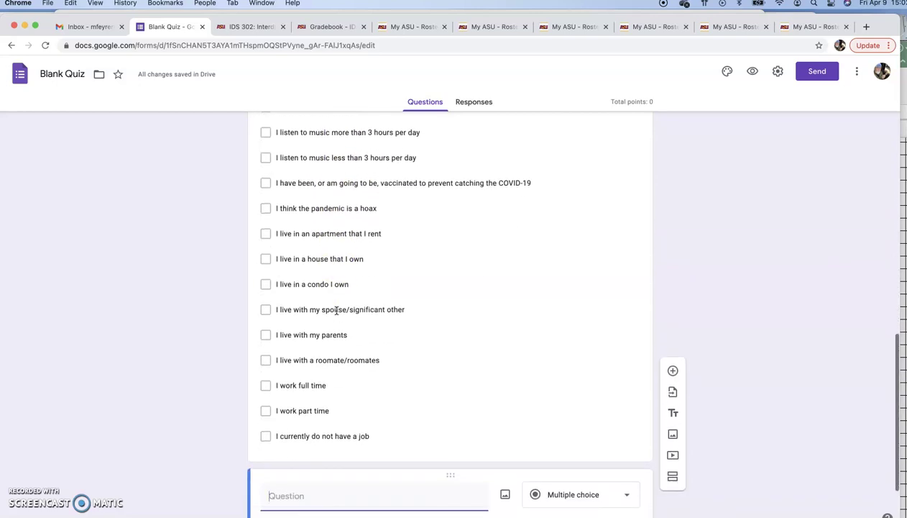
scroll(336, 310, "up", 5)
scroll(336, 311, "up", 8)
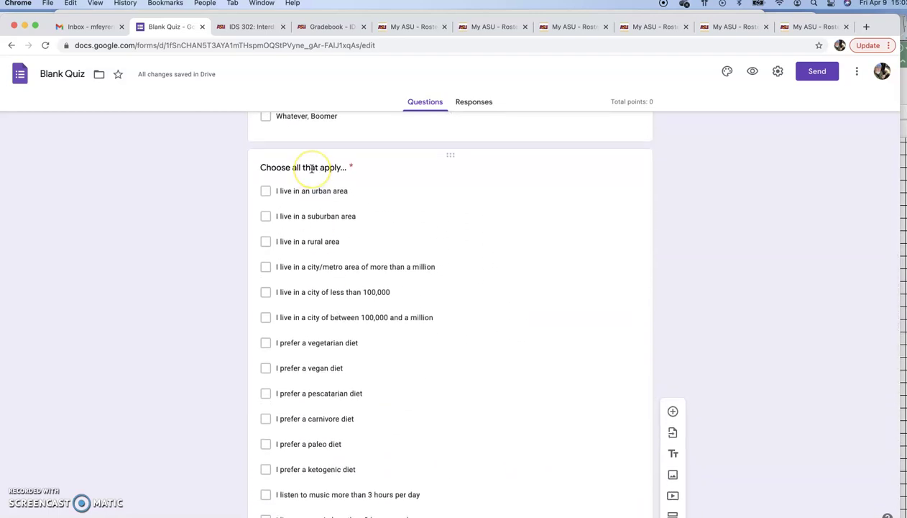
scroll(310, 181, "up", 2)
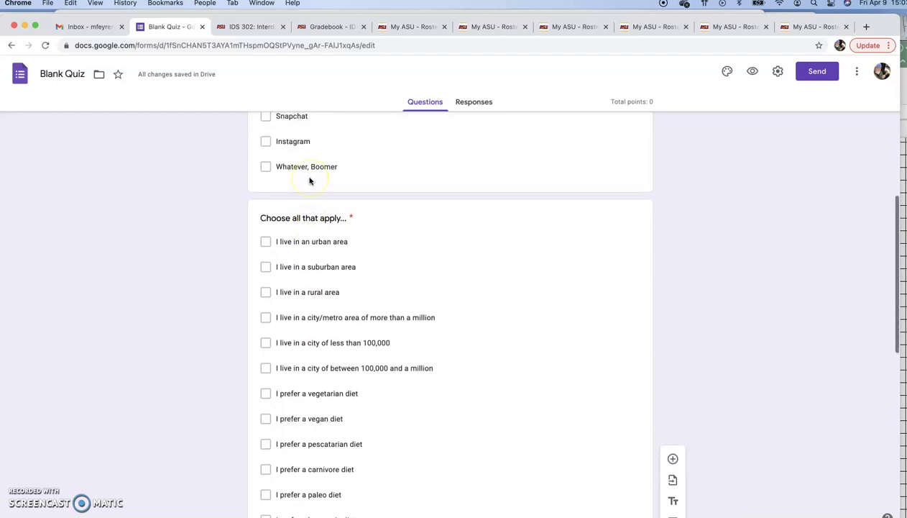
scroll(310, 180, "down", 3)
scroll(345, 458, "down", 1)
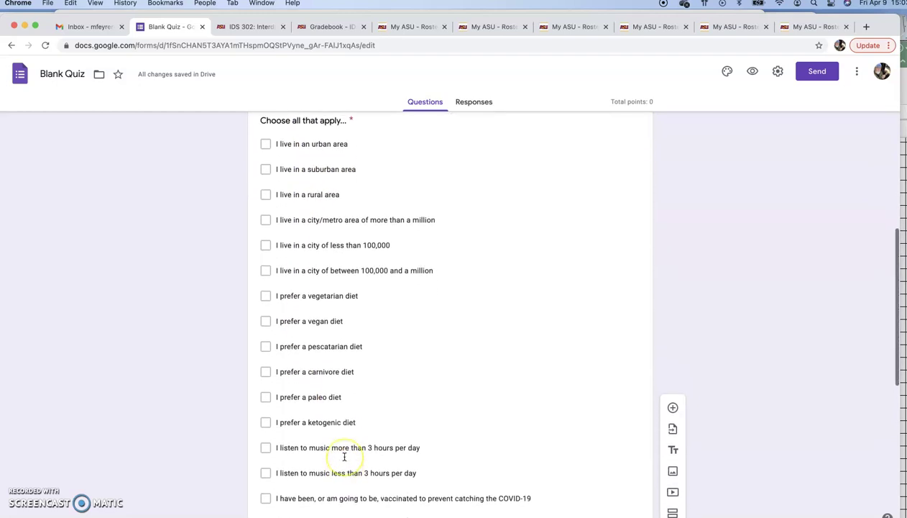
scroll(344, 457, "up", 1)
scroll(342, 434, "down", 1)
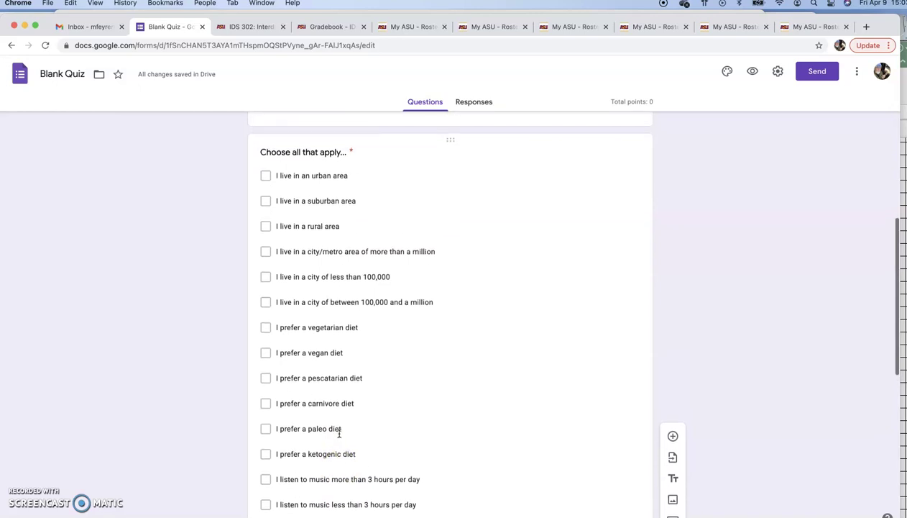
left_click(233, 281)
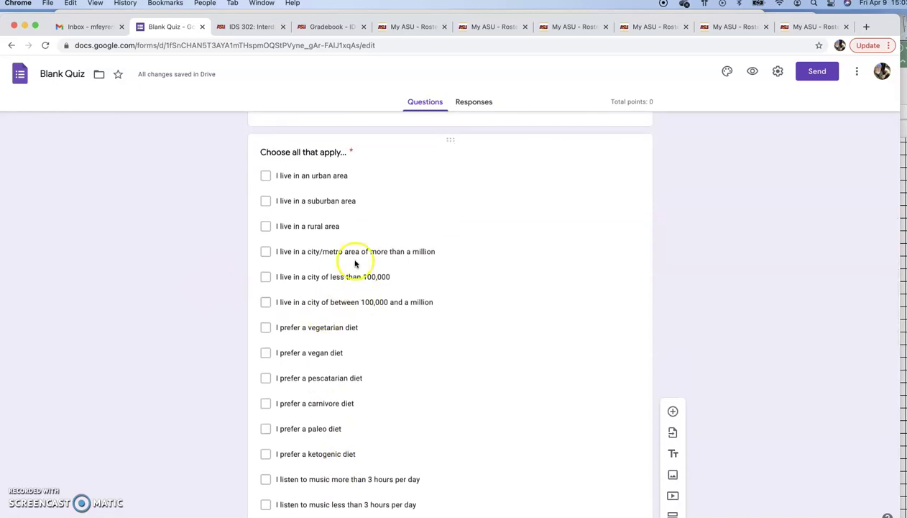
scroll(347, 271, "down", 1)
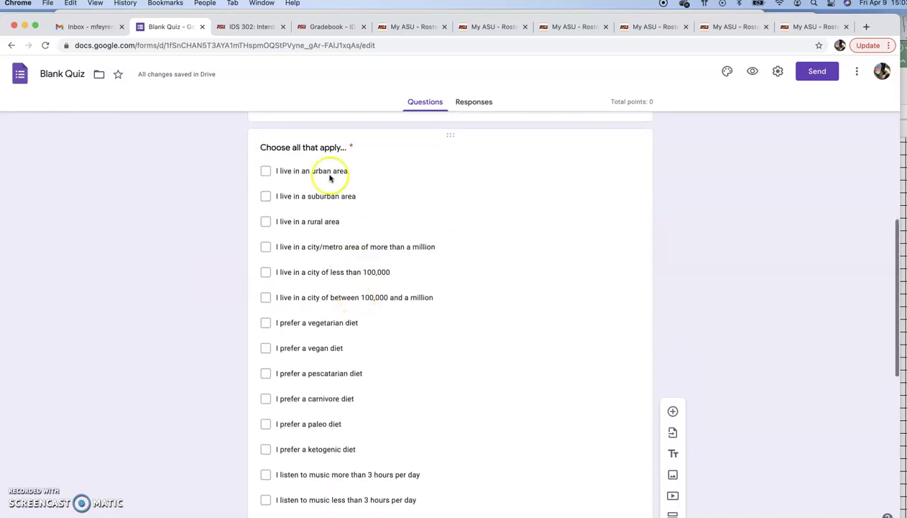
scroll(350, 316, "down", 2)
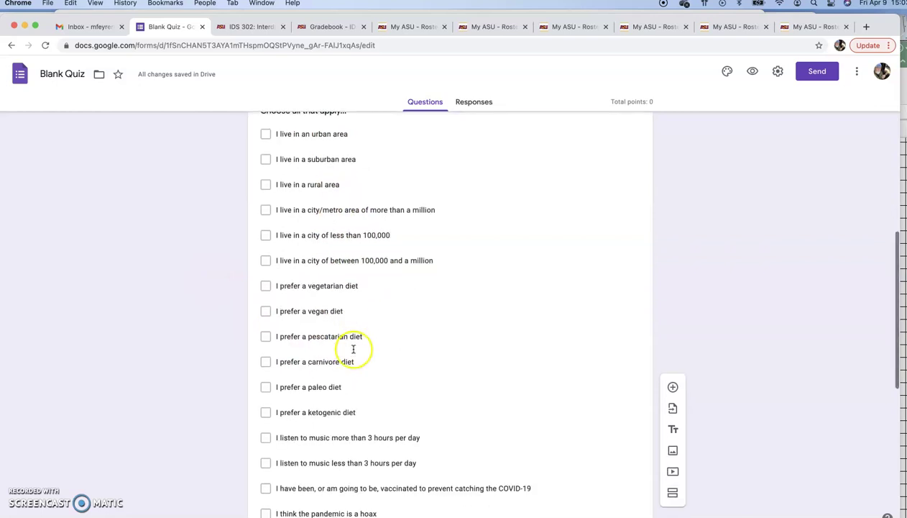
scroll(337, 316, "up", 2)
scroll(330, 345, "down", 10)
scroll(333, 357, "down", 5)
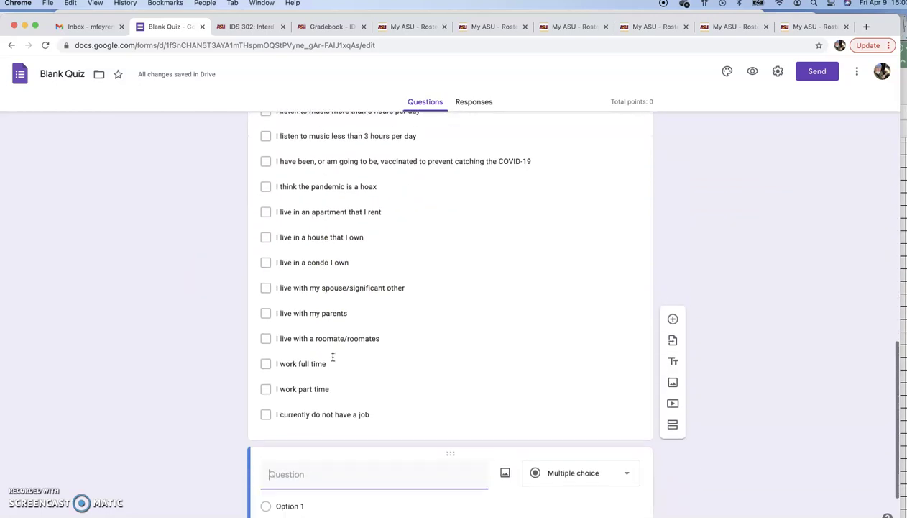
scroll(333, 358, "up", 18)
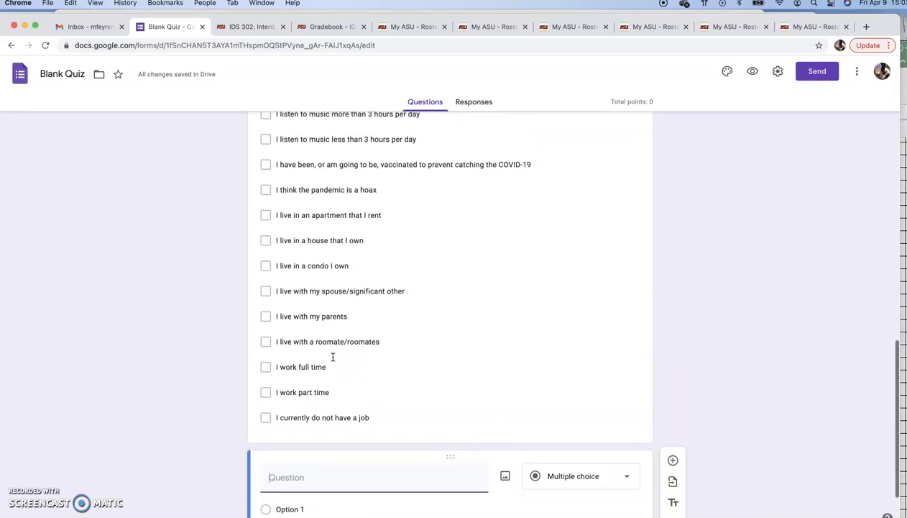
scroll(333, 358, "up", 2)
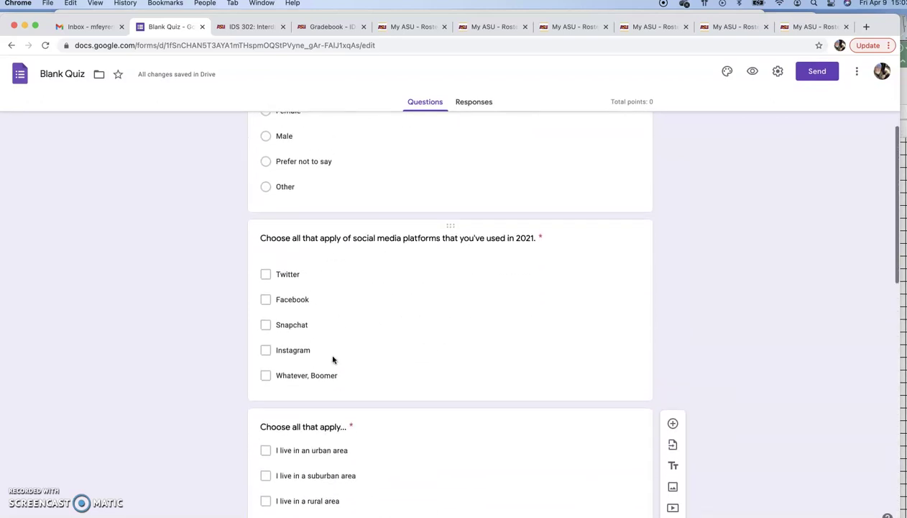
scroll(331, 312, "up", 3)
scroll(331, 312, "up", 1)
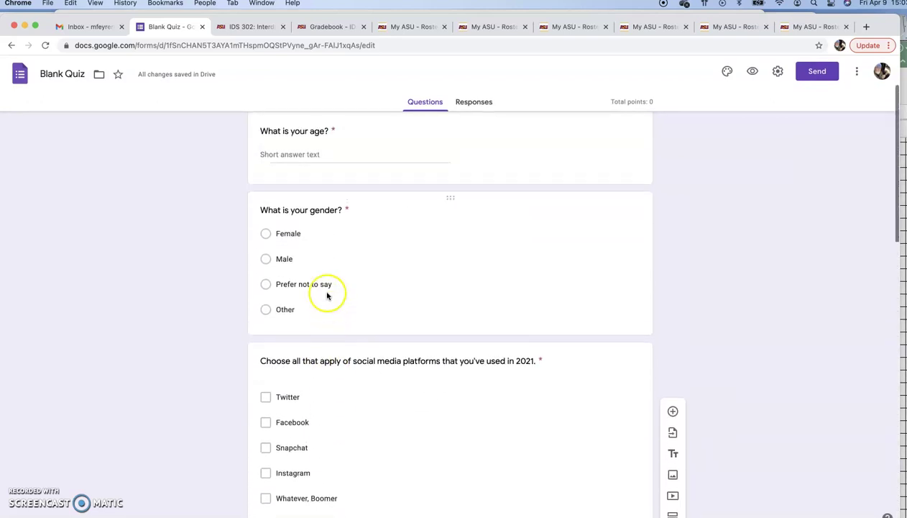
scroll(327, 251, "up", 3)
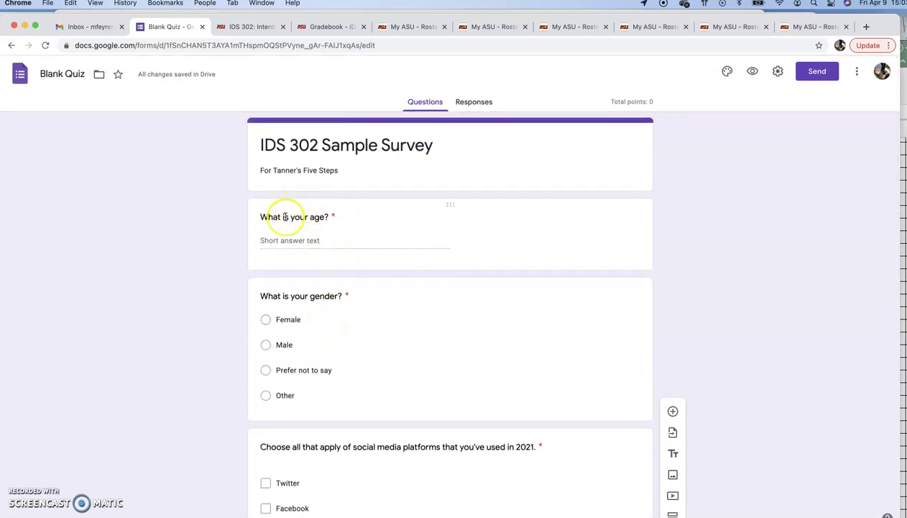
- Delete the blank question inserted under the age question and select the blank final question
left_click(454, 208)
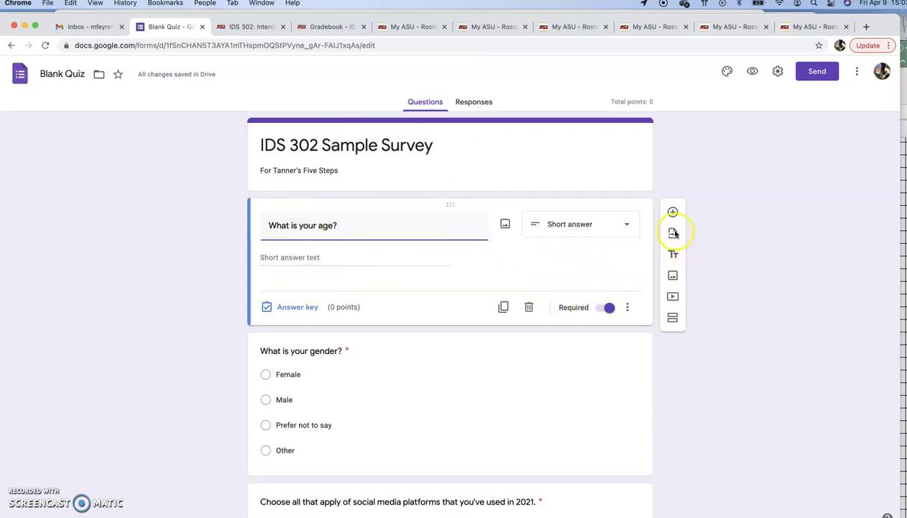
left_click(736, 231)
left_click(206, 385)
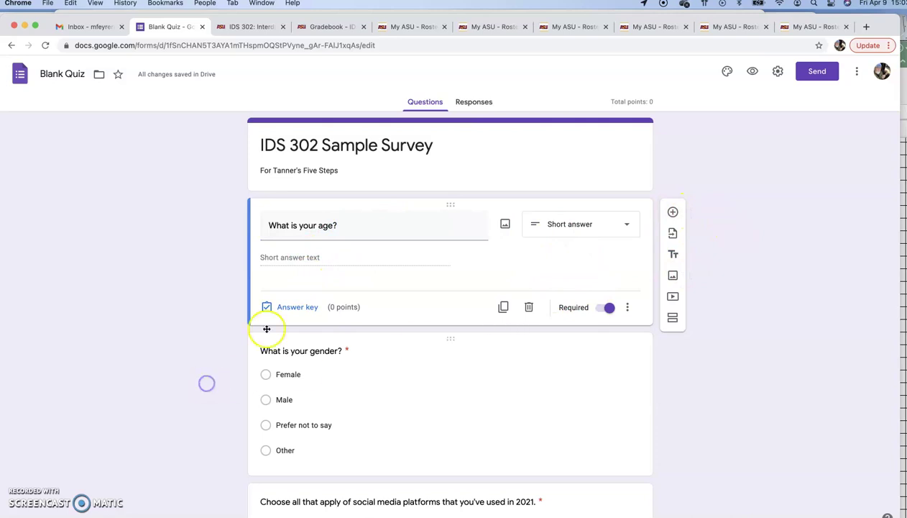
left_click(221, 305)
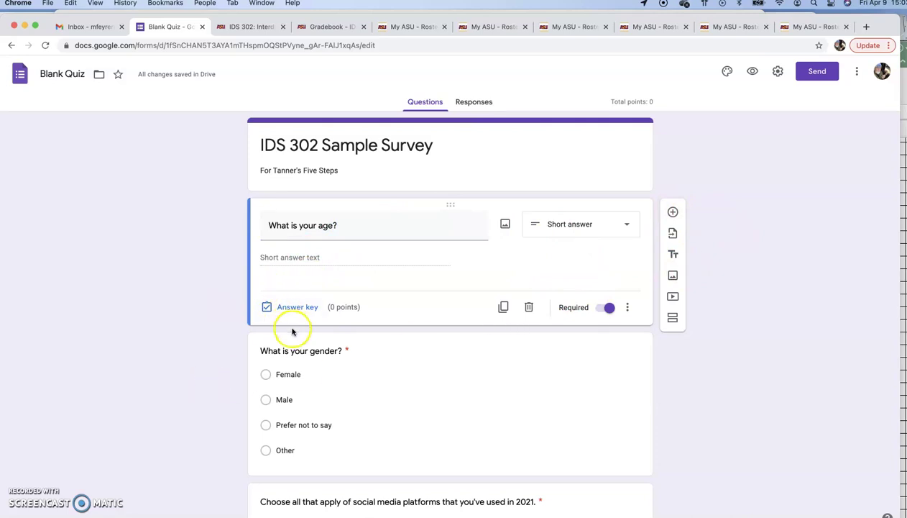
scroll(294, 328, "down", 1)
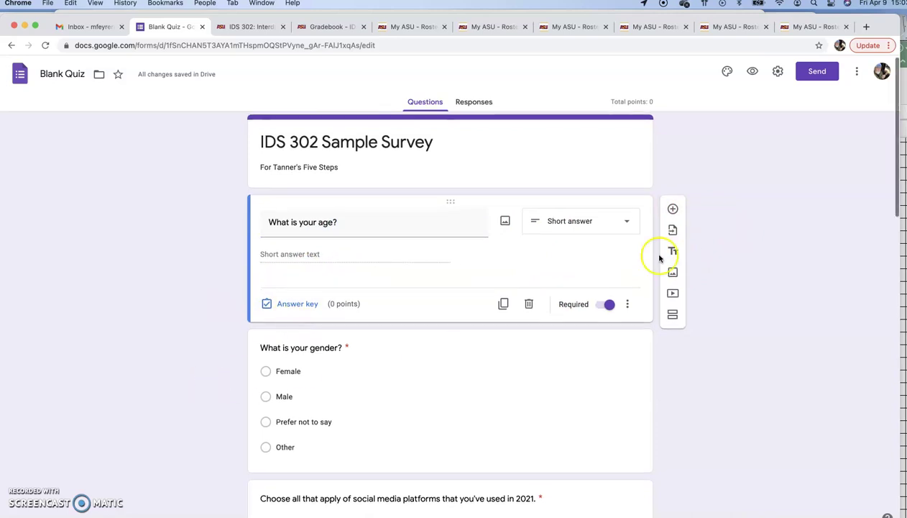
left_click(671, 209)
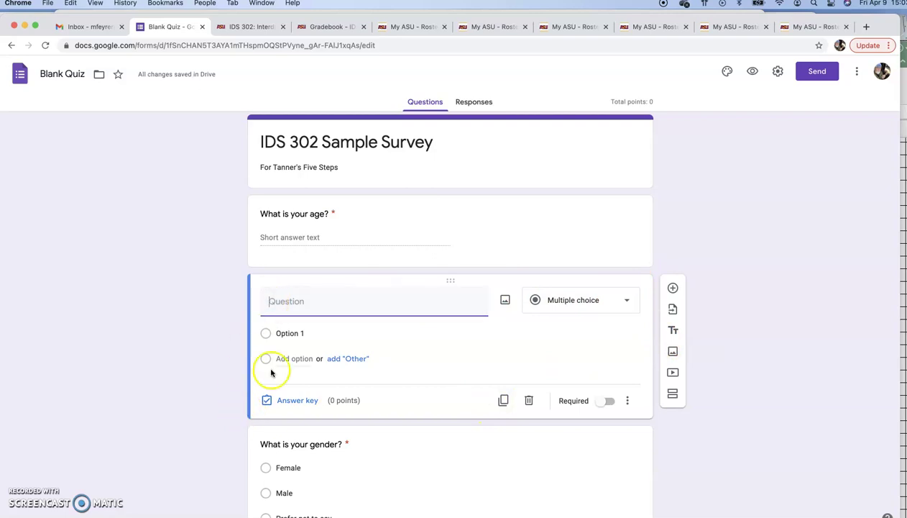
left_click(529, 400)
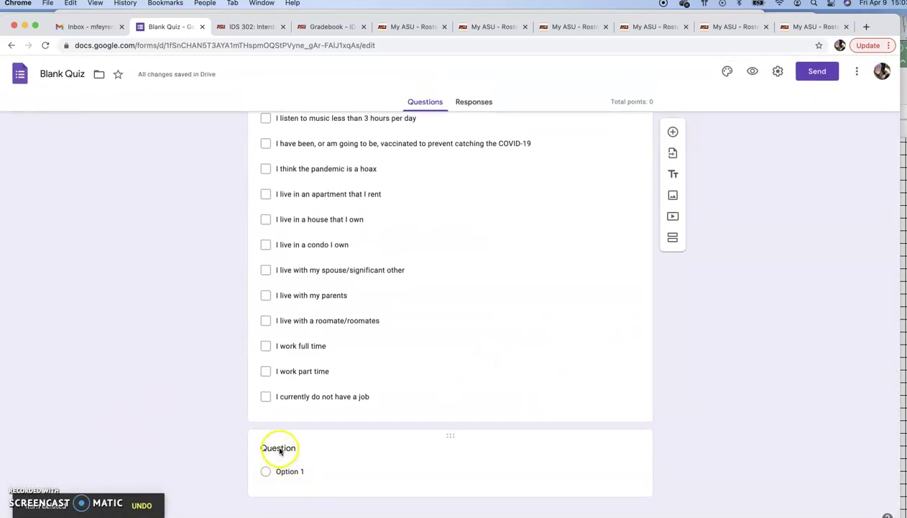
left_click(291, 448)
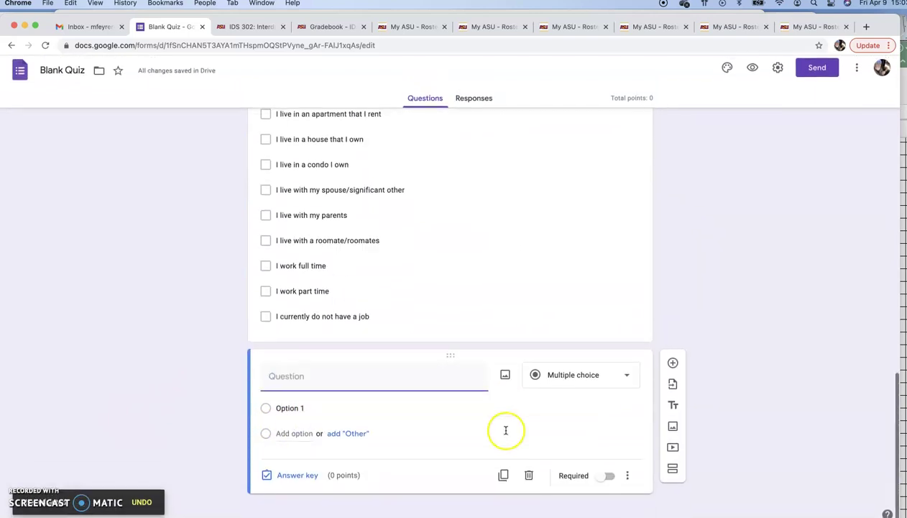
- Change the last question's type to Multiple choice grid, showing Row 1 and Column 1 placeholders
left_click(631, 376)
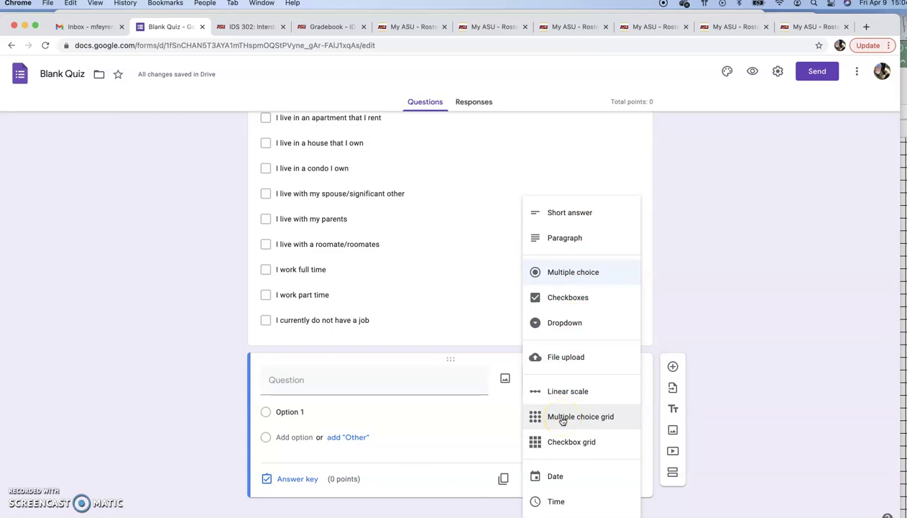
left_click(562, 417)
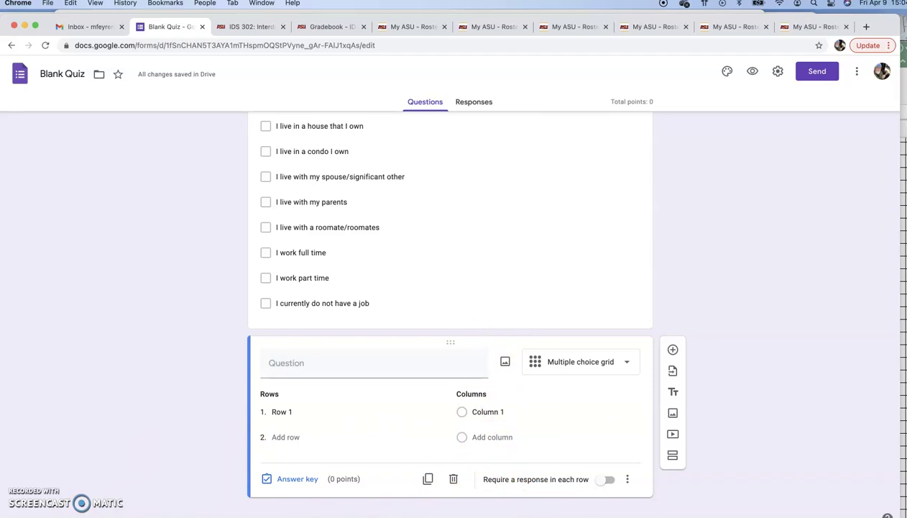
scroll(399, 436, "up", 15)
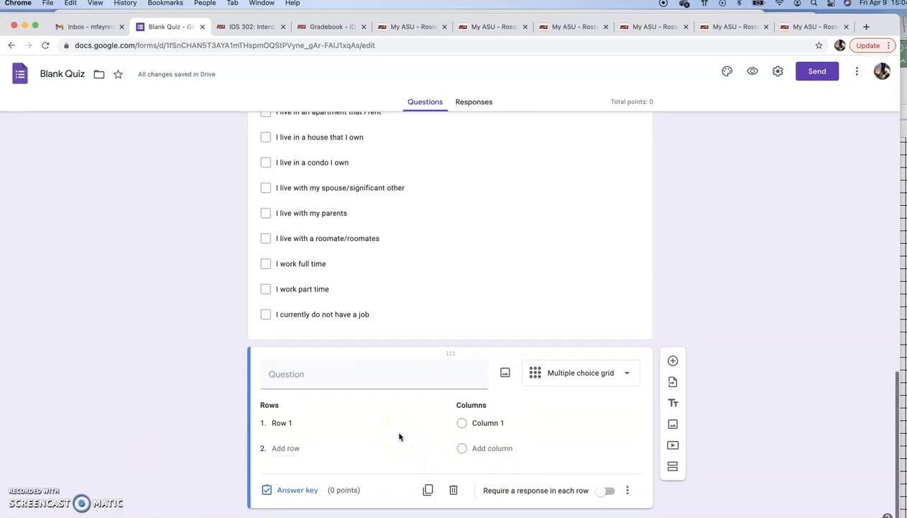
scroll(400, 436, "up", 3)
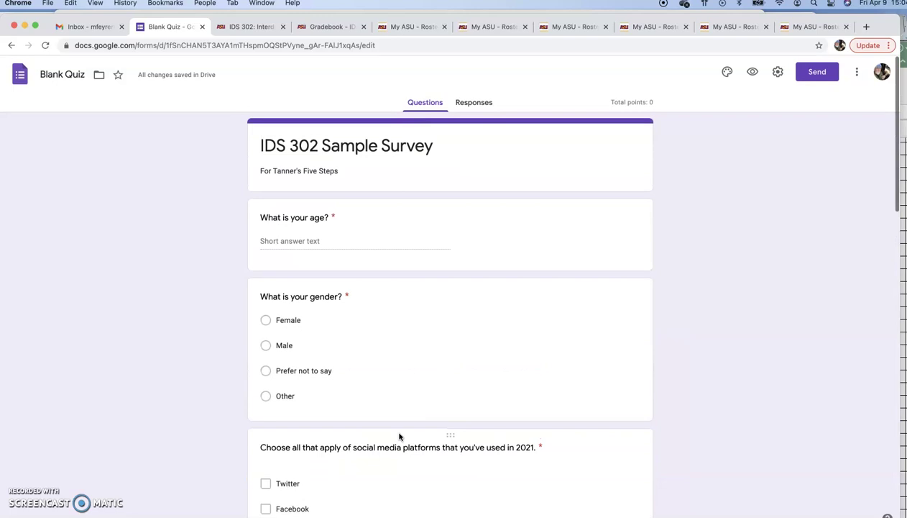
scroll(400, 436, "down", 20)
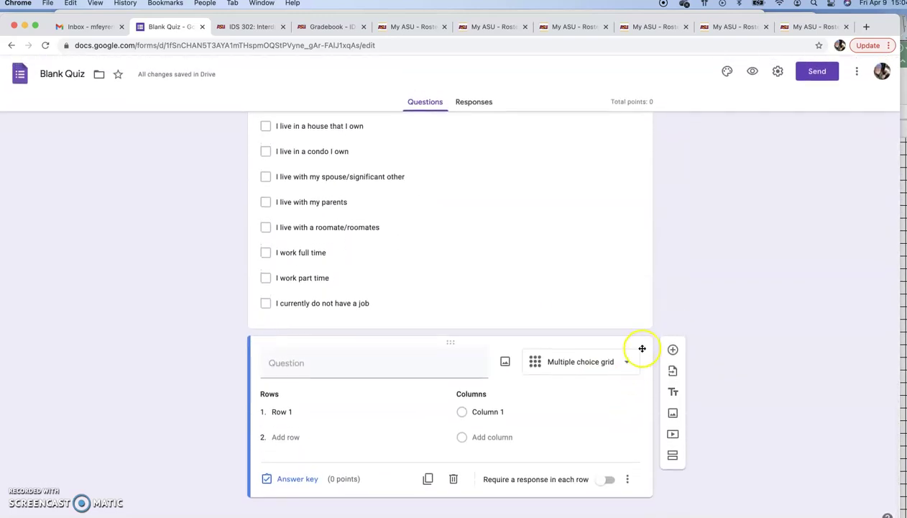
- Turn the question into a linear scale running from 1 to 5
left_click(630, 361)
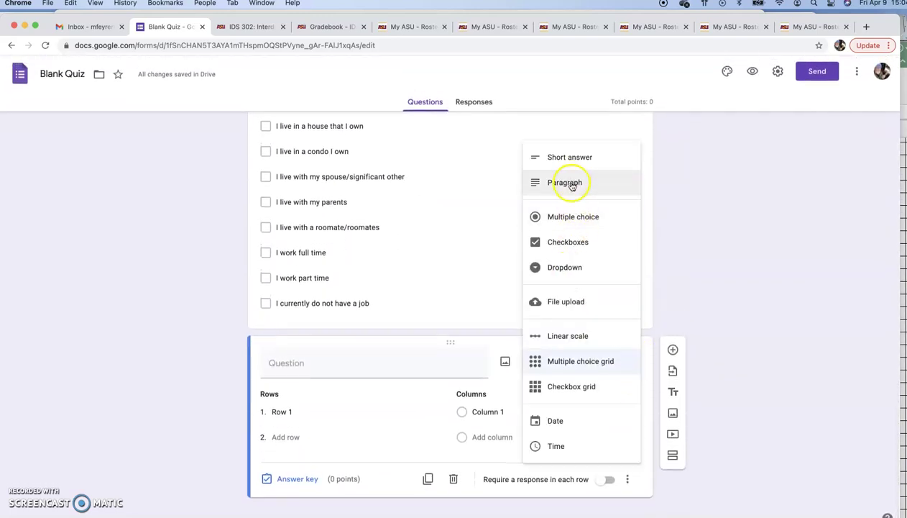
left_click(561, 336)
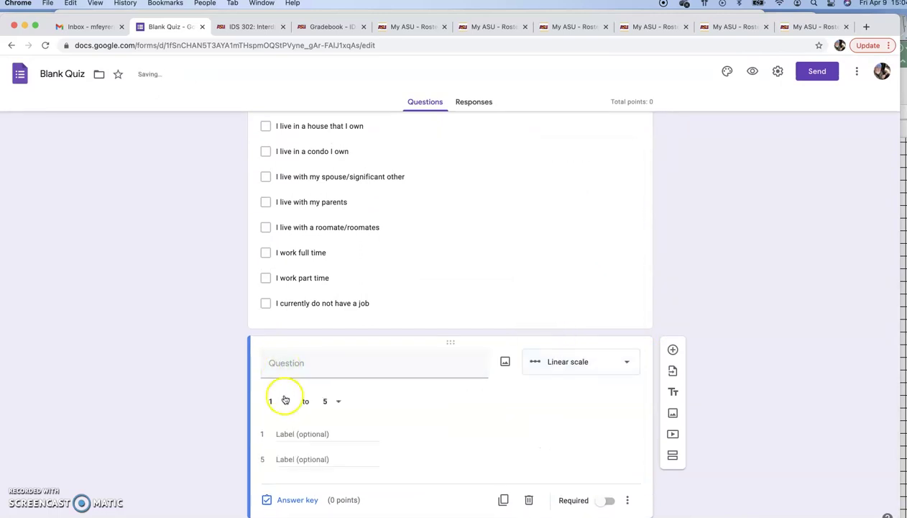
left_click(336, 403)
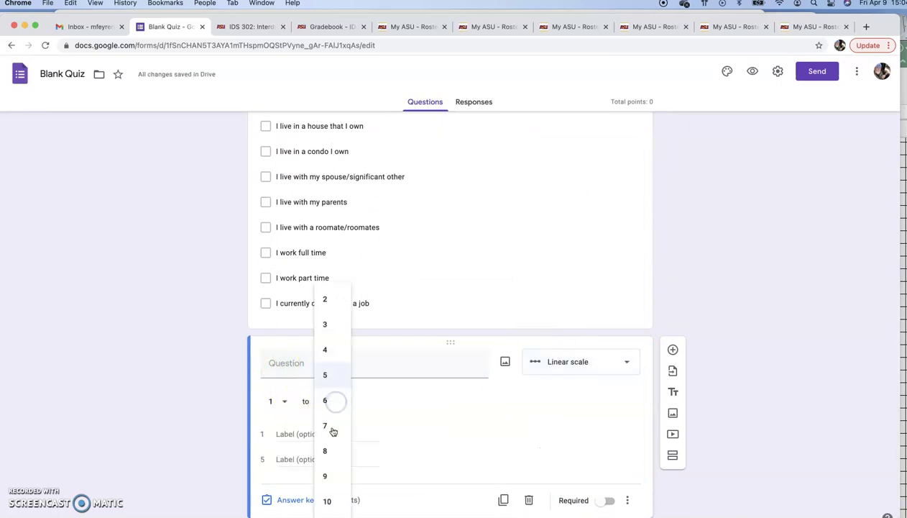
left_click(332, 500)
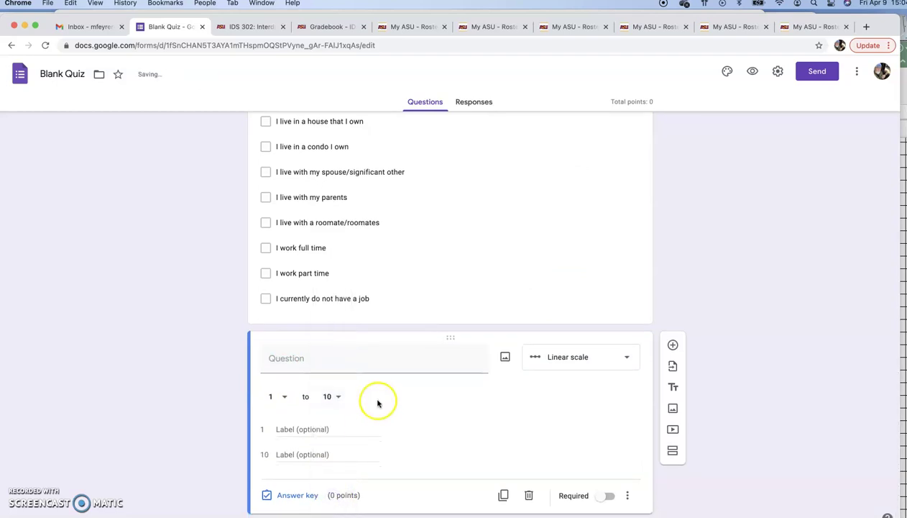
left_click(333, 396)
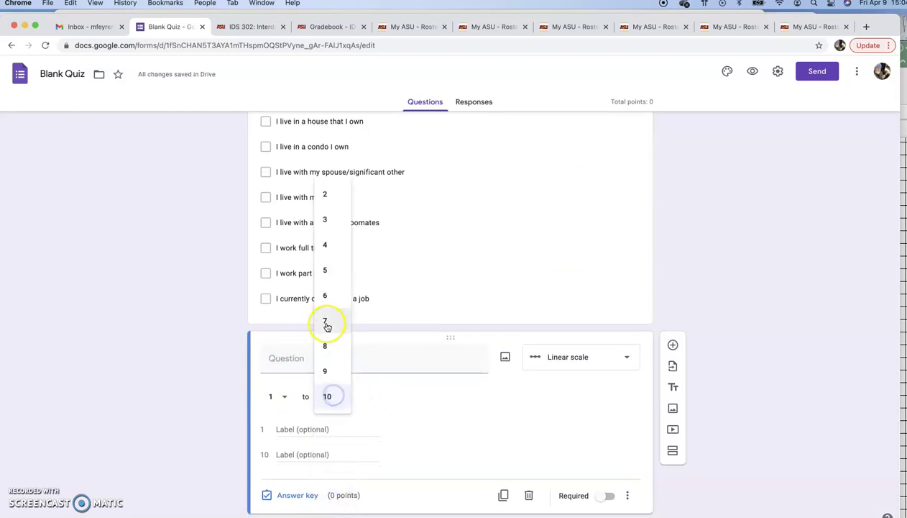
left_click(324, 268)
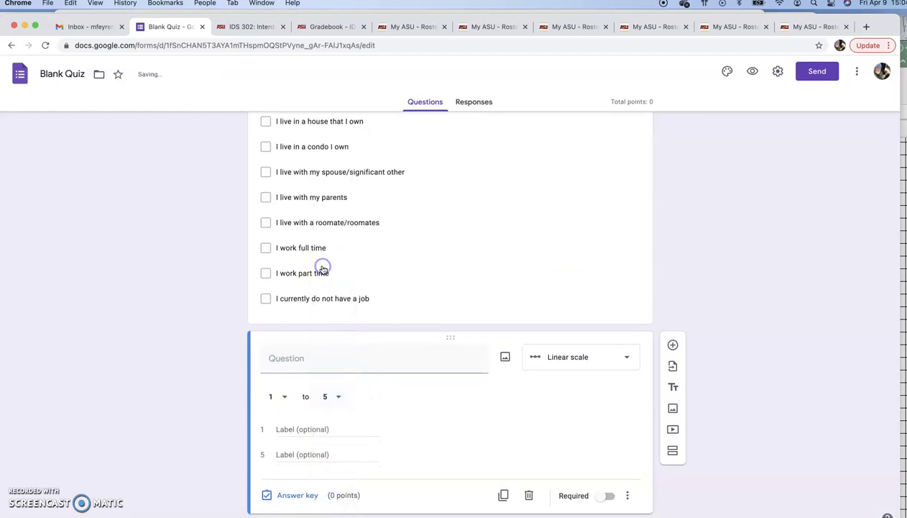
- Title the scale 'Choose where you fall on the political ideology spectrum...'
left_click(322, 361)
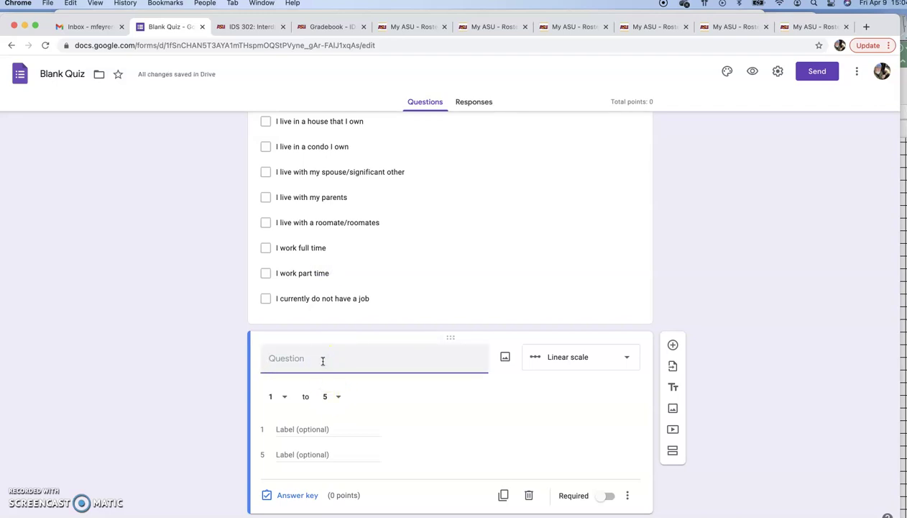
type("Choos")
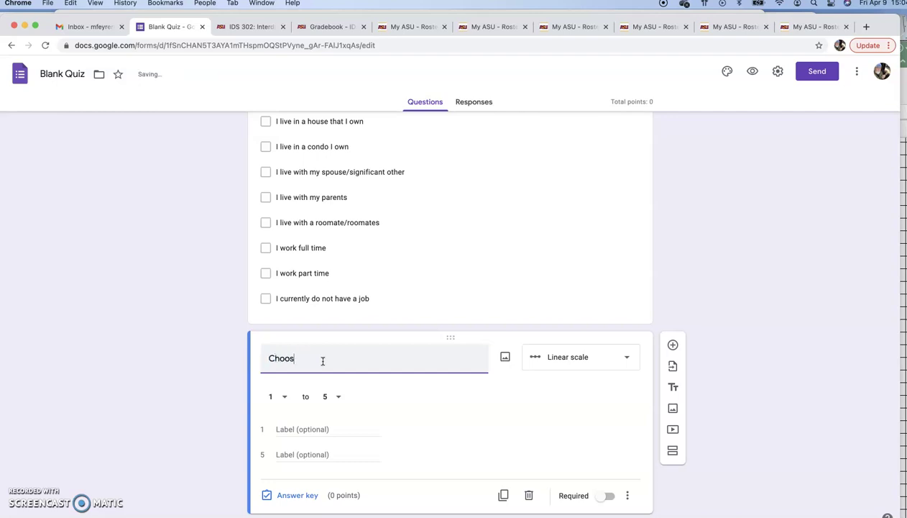
type("e where you fall on the political u")
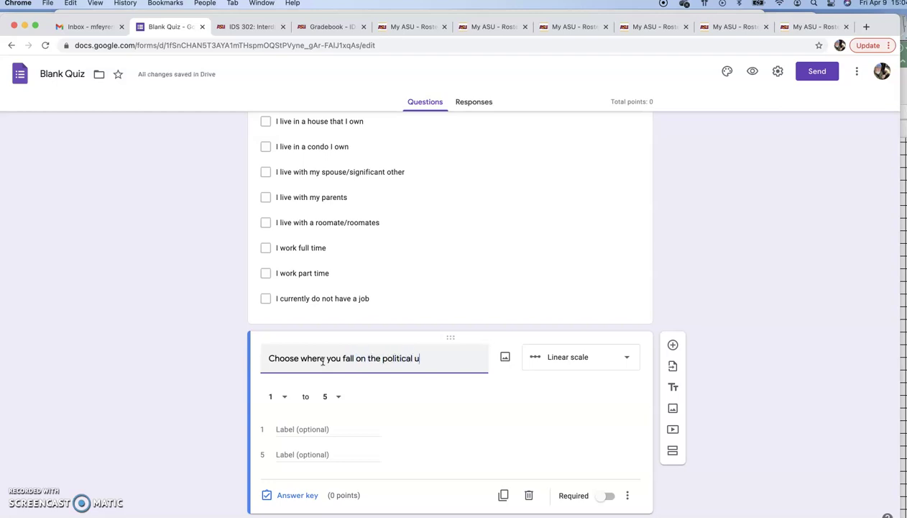
key("BackSpace")
type("idology spec")
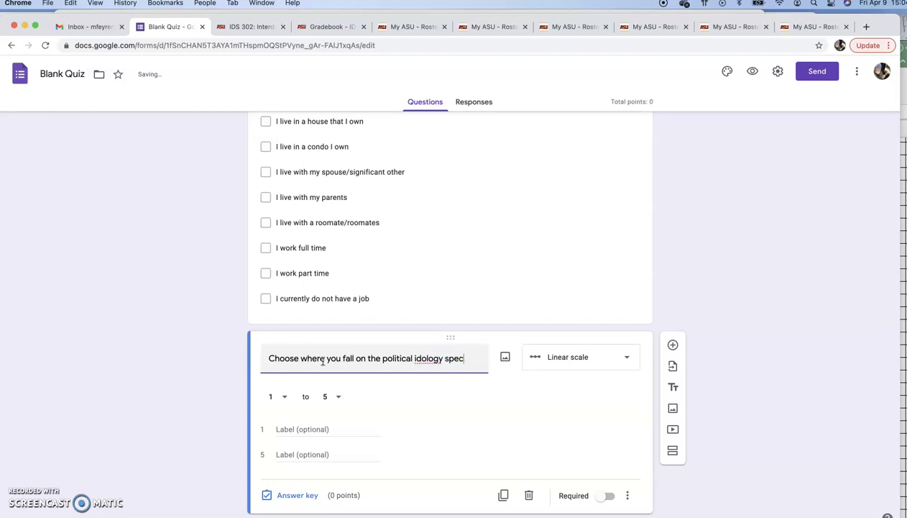
type("m...")
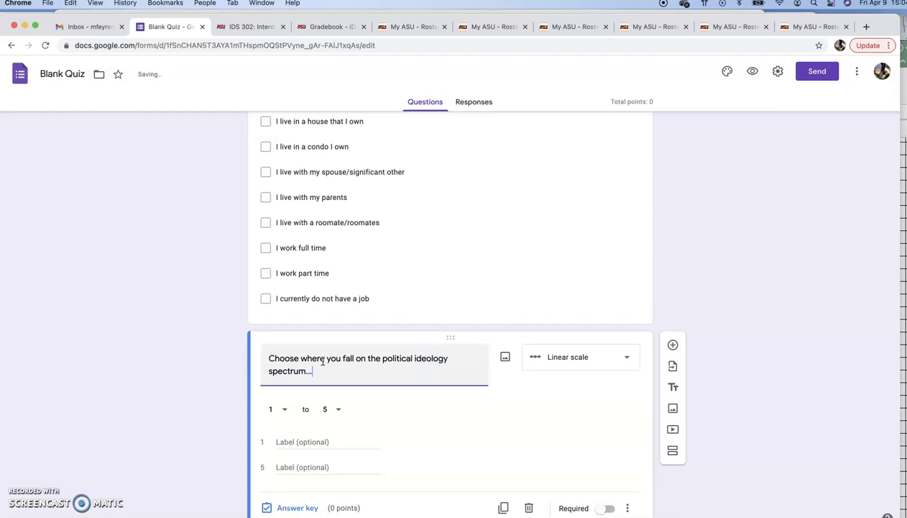
scroll(323, 361, "down", 1)
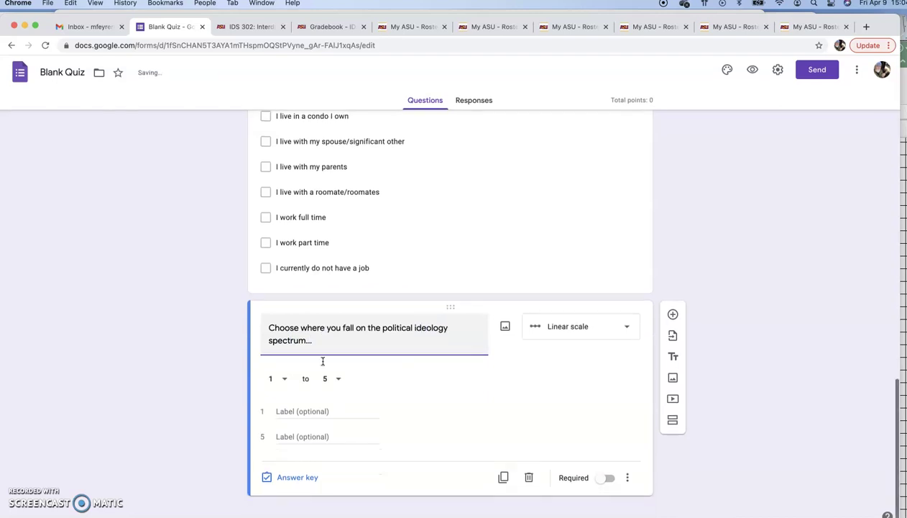
- Label the scale ends 'Far Left/Liberal Progressive' (1) and 'Far Right/Neo-Conservative' (5)
left_click(291, 404)
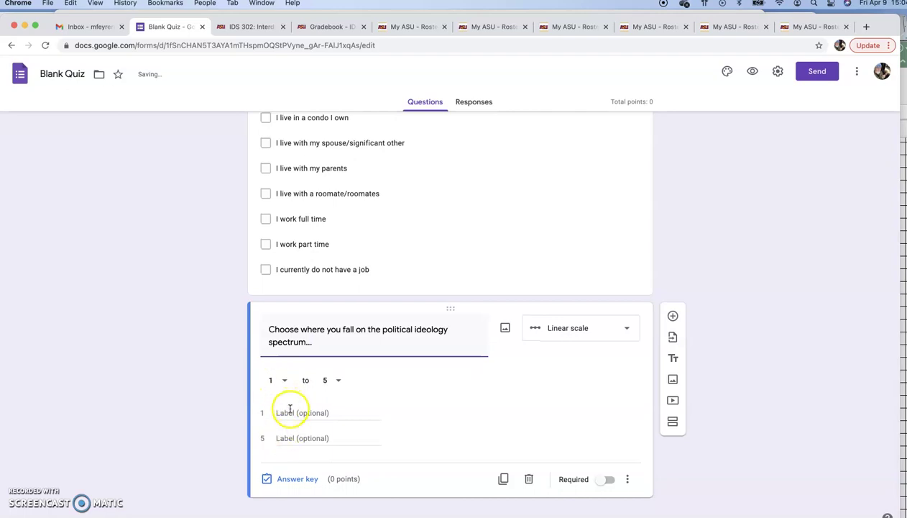
left_click(289, 408)
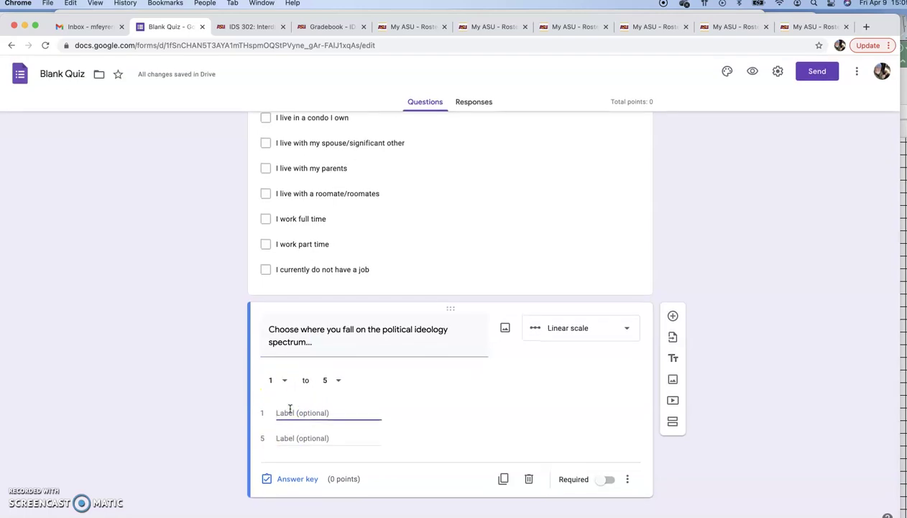
type("Far ")
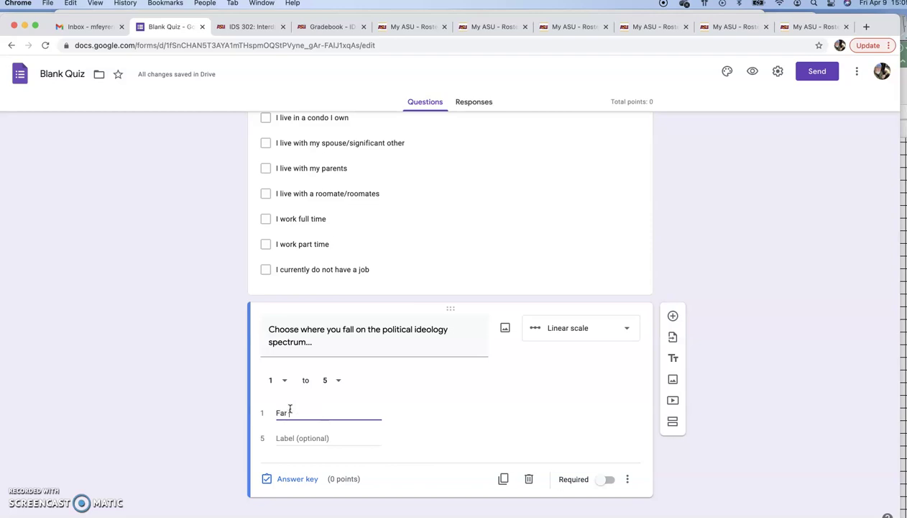
type("Left/Liberal Progressive")
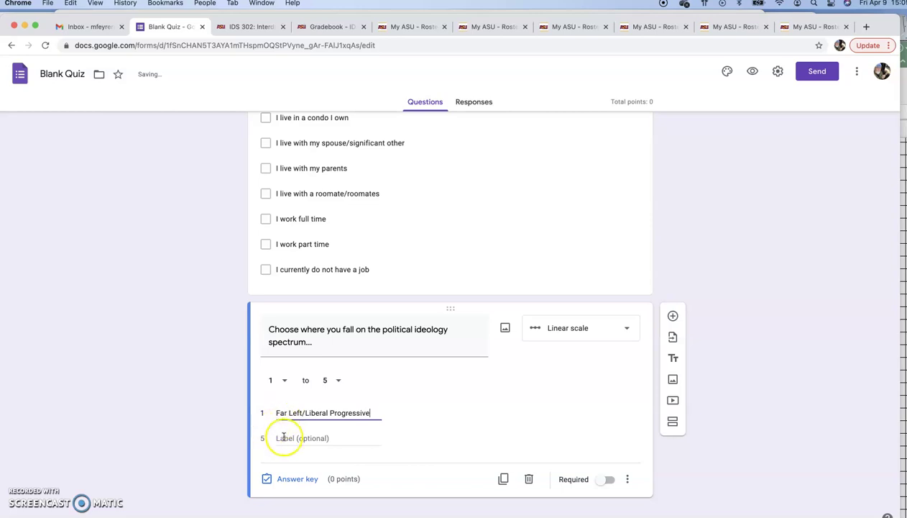
left_click(282, 437)
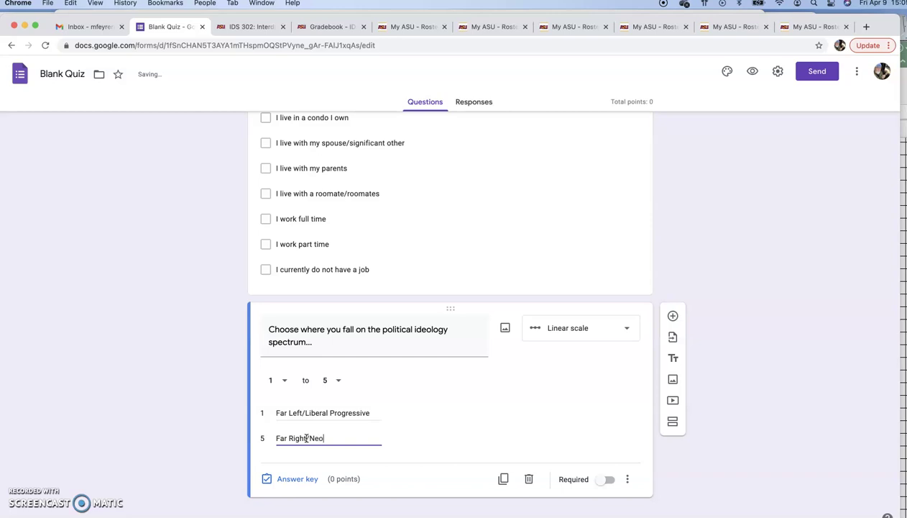
type("Conr")
key("BackSpace")
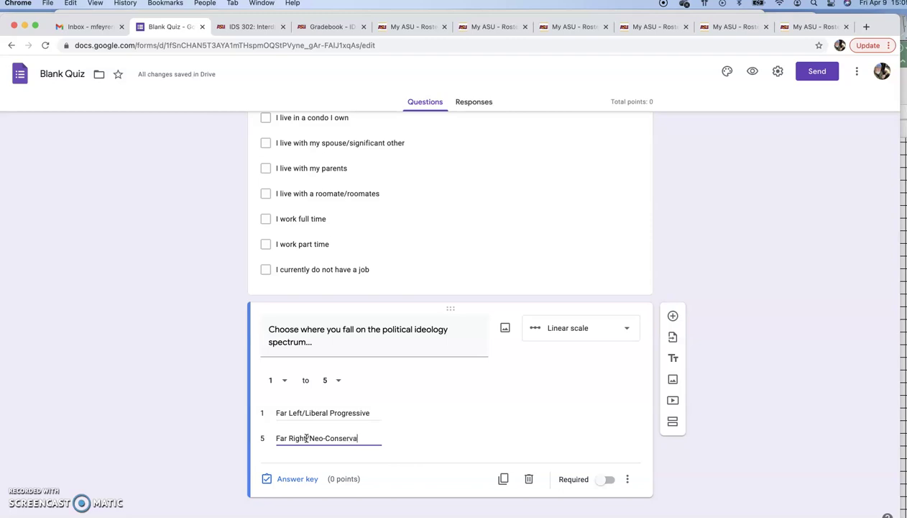
type("servative")
left_click(424, 437)
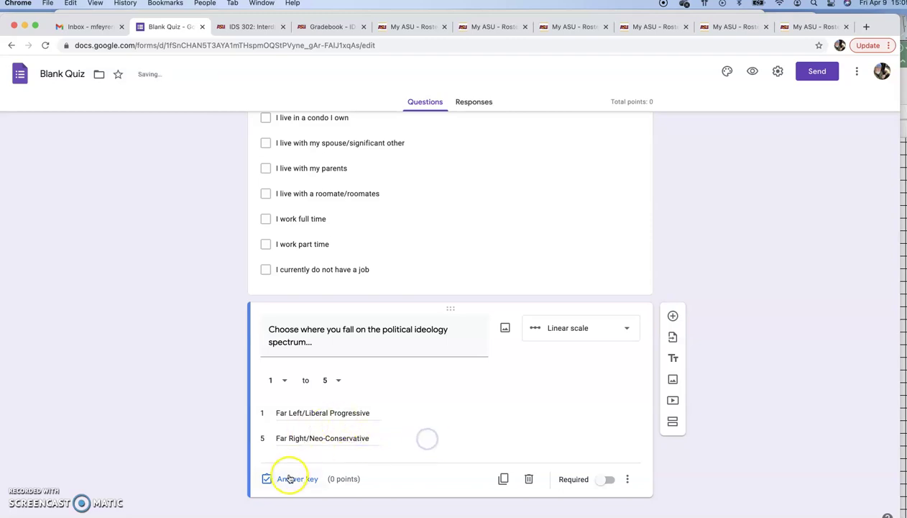
- Keep the scale at 1 to 5, skip adding an image, and make the question required
left_click(340, 383)
left_click(328, 498)
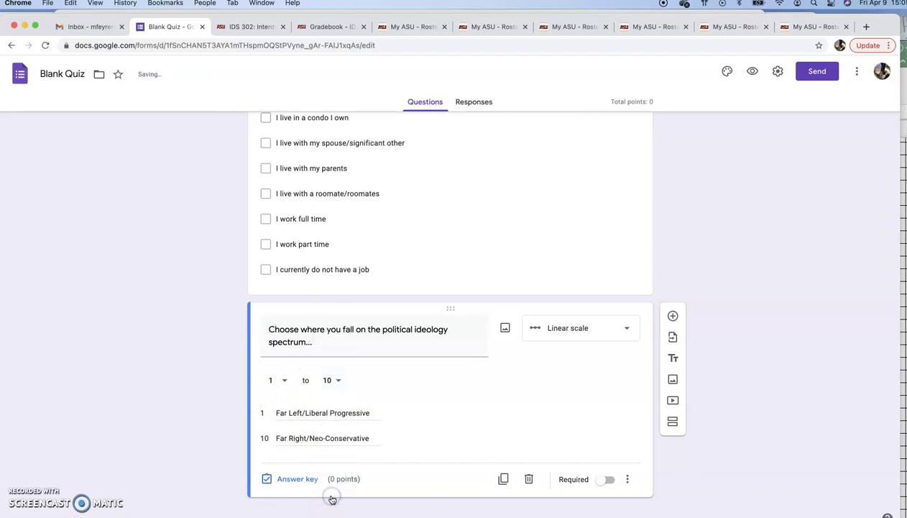
left_click(335, 379)
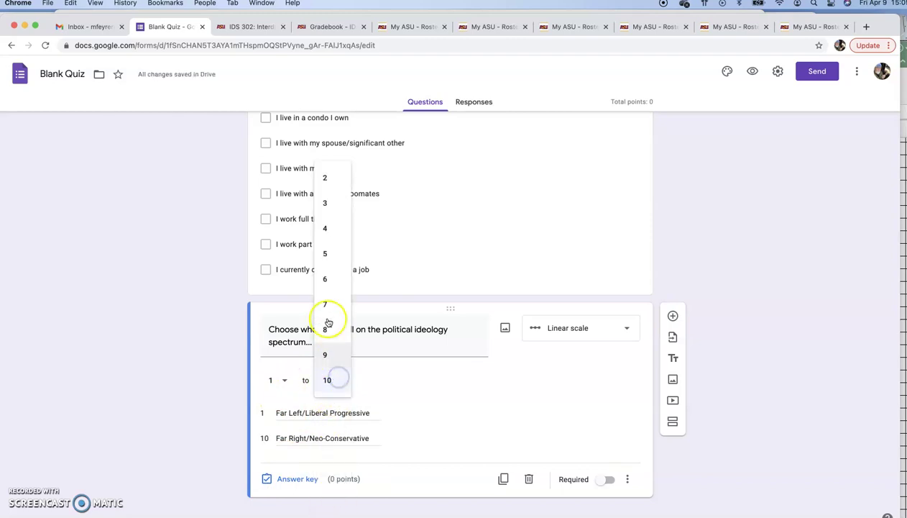
left_click(328, 250)
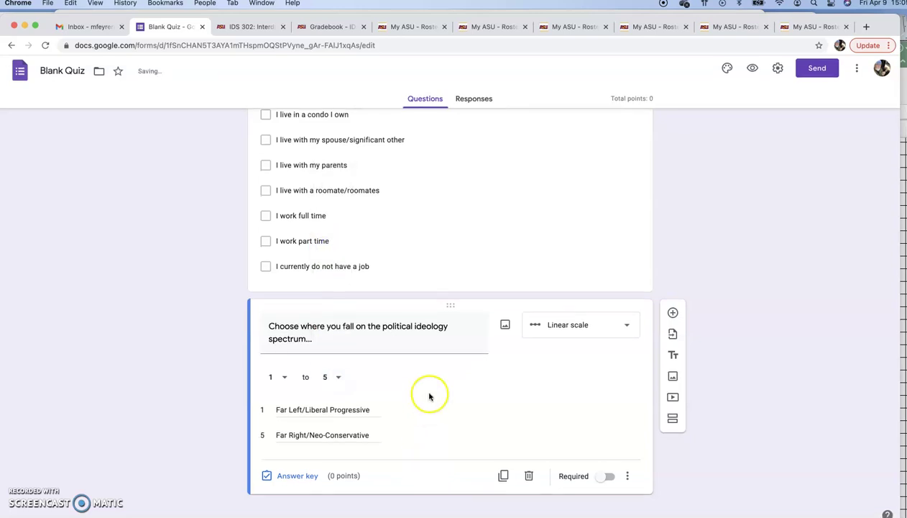
left_click(505, 327)
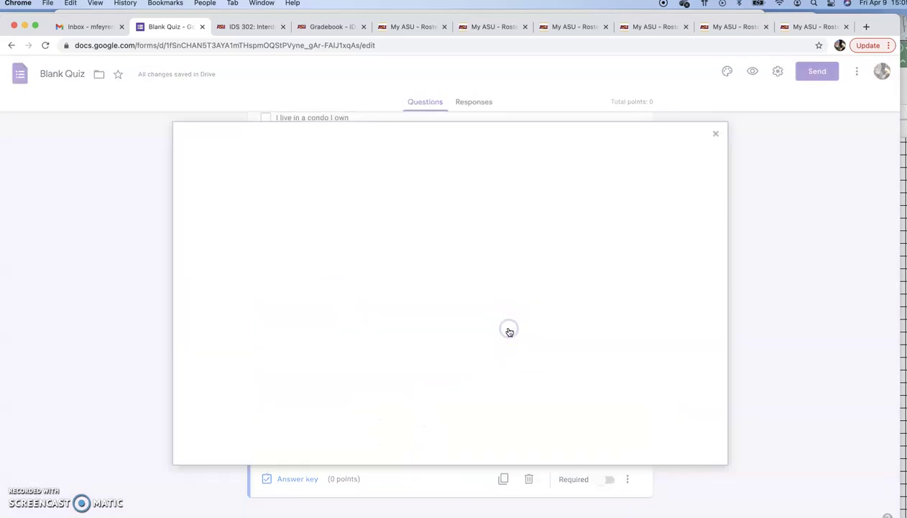
left_click(708, 142)
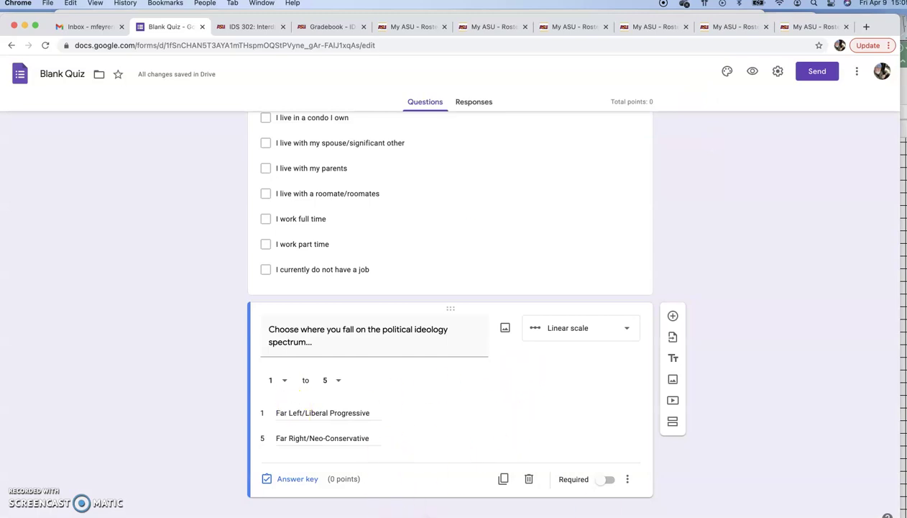
left_click(610, 478)
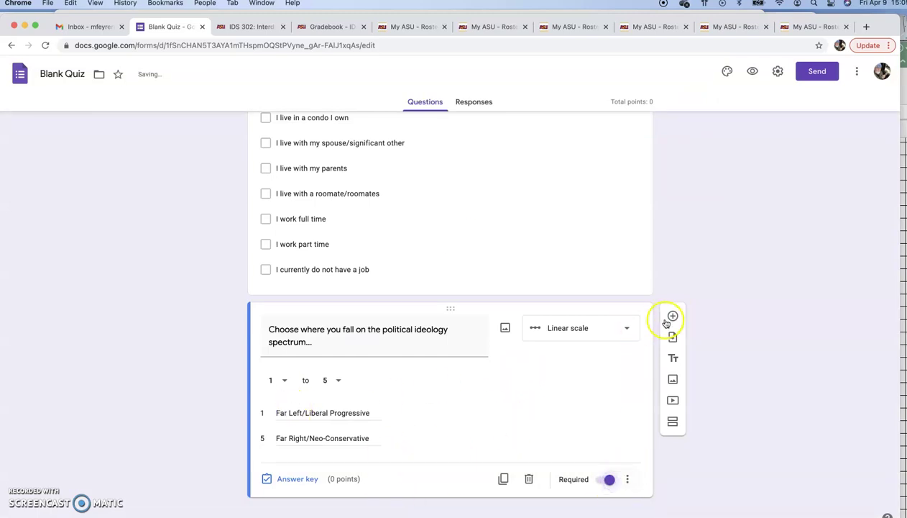
- Add a new linear scale question and begin its title 'For you personally, how serious is/'
left_click(672, 317)
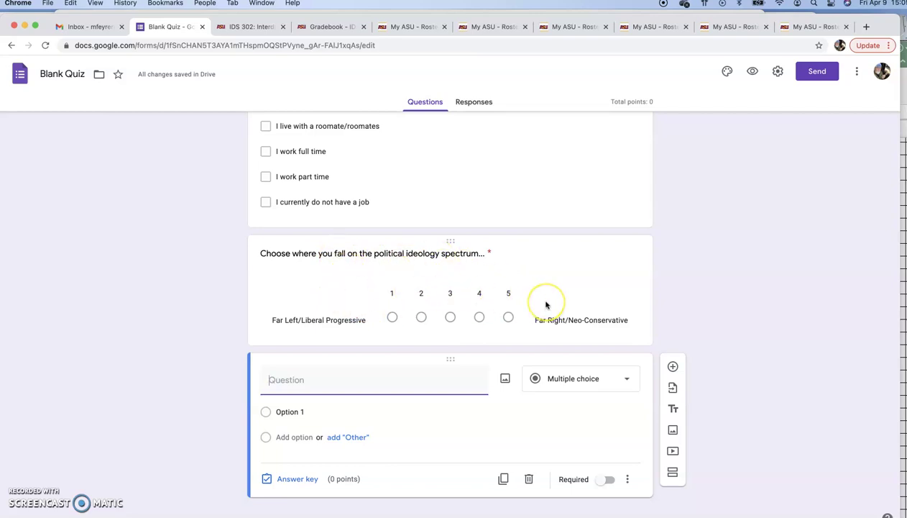
left_click(557, 382)
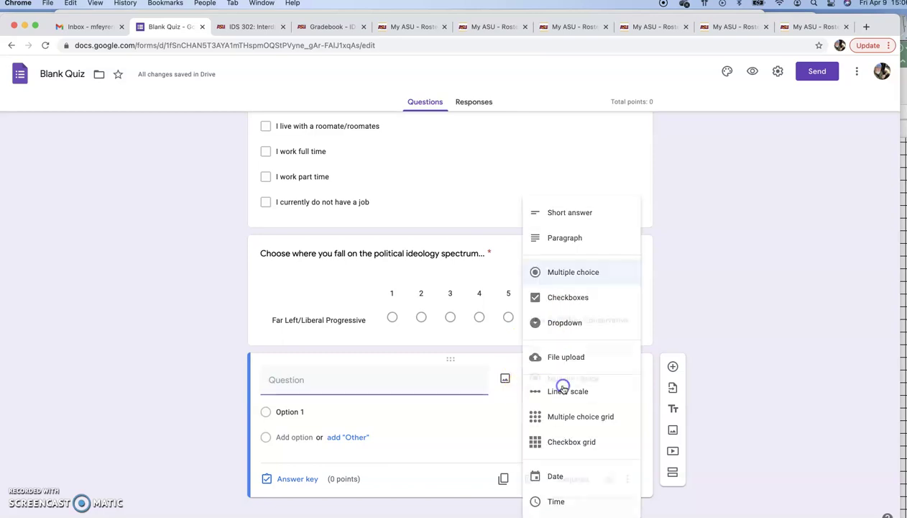
left_click(571, 387)
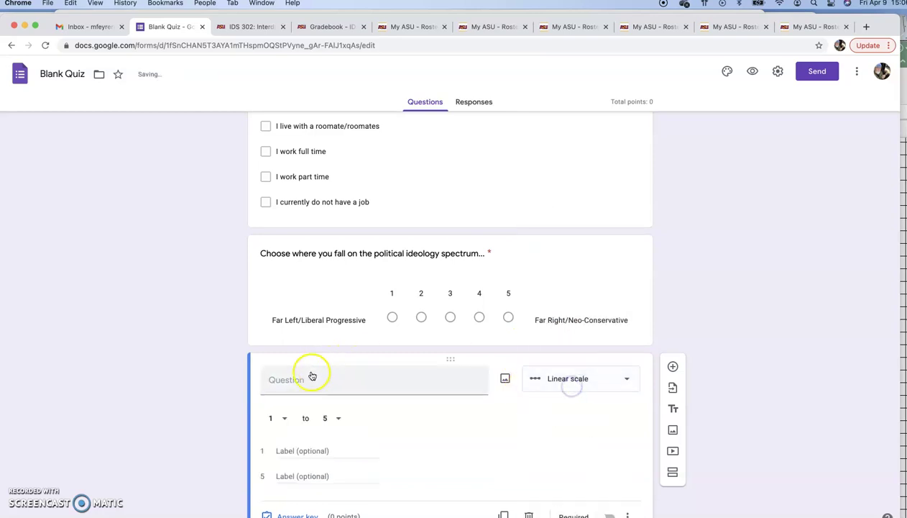
left_click(309, 386)
type("F")
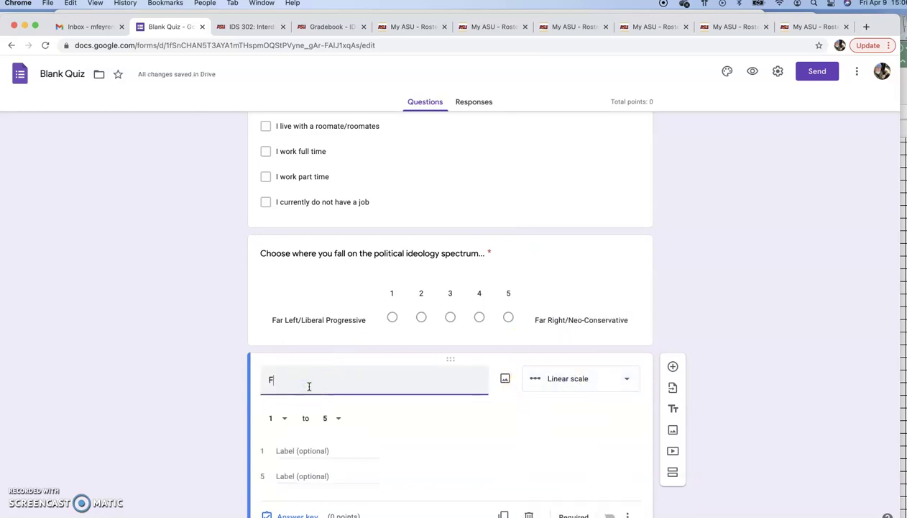
type("or you personally, how serious")
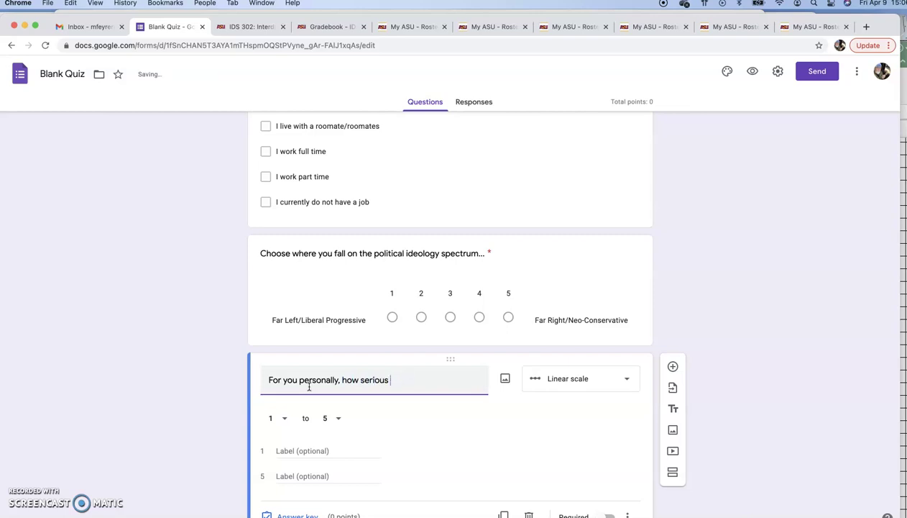
type(" is/was the pandemic?")
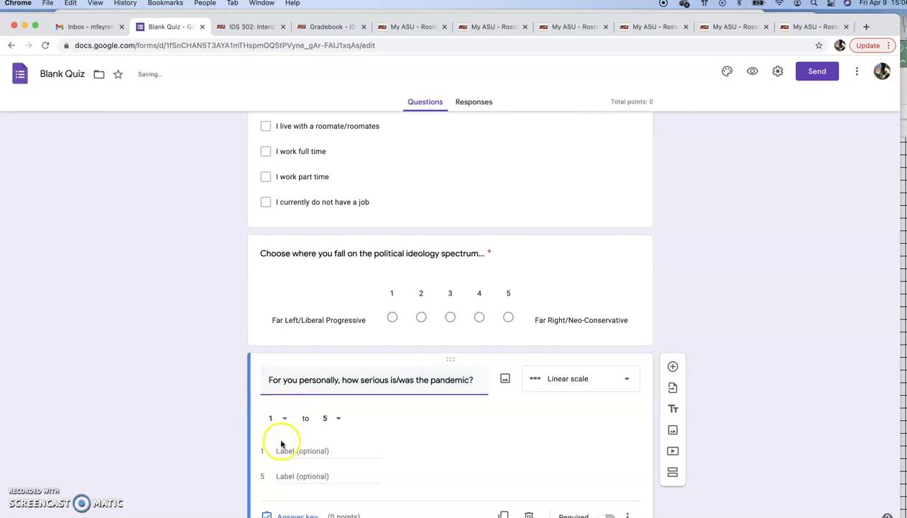
- Label the scale's 1 end 'Horrible/worst year of my life'
left_click(280, 448)
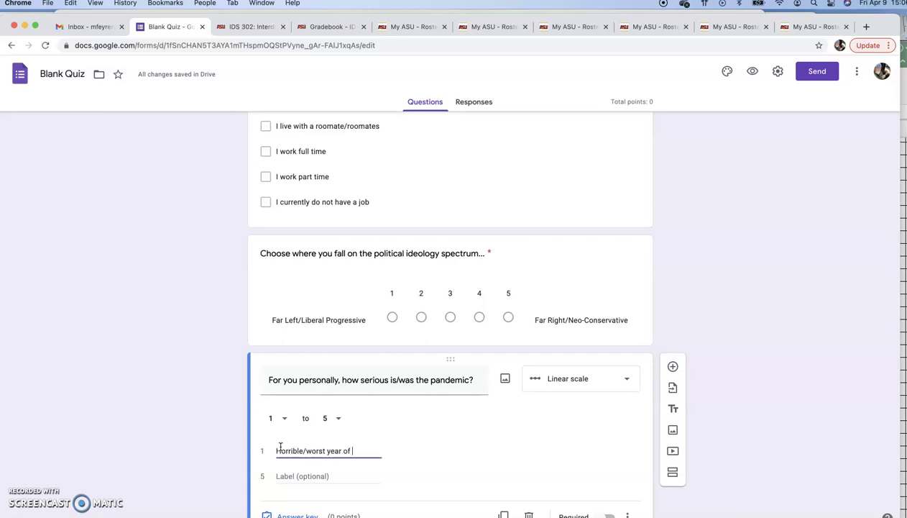
key("BackSpace")
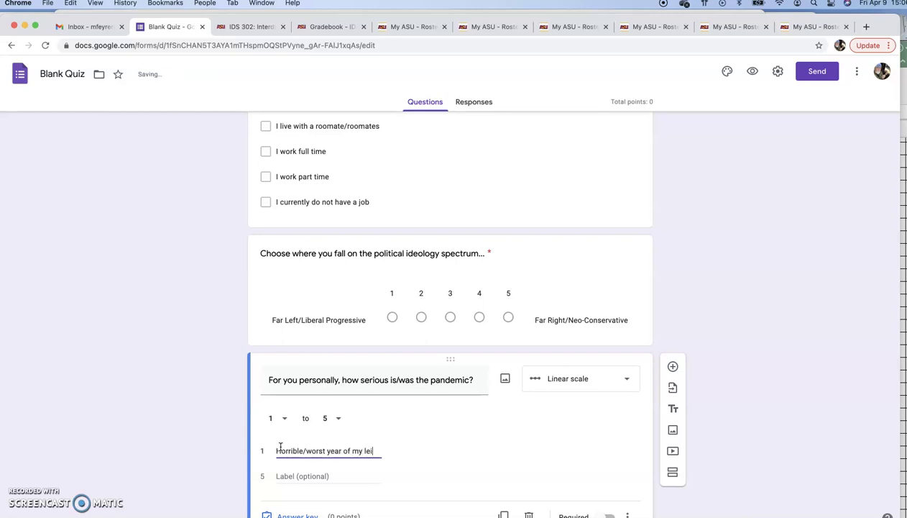
double_click(370, 450)
type("life")
- Label the 5 end 'Piece of cake/enjoyed it actually' and make the question required
left_click(312, 476)
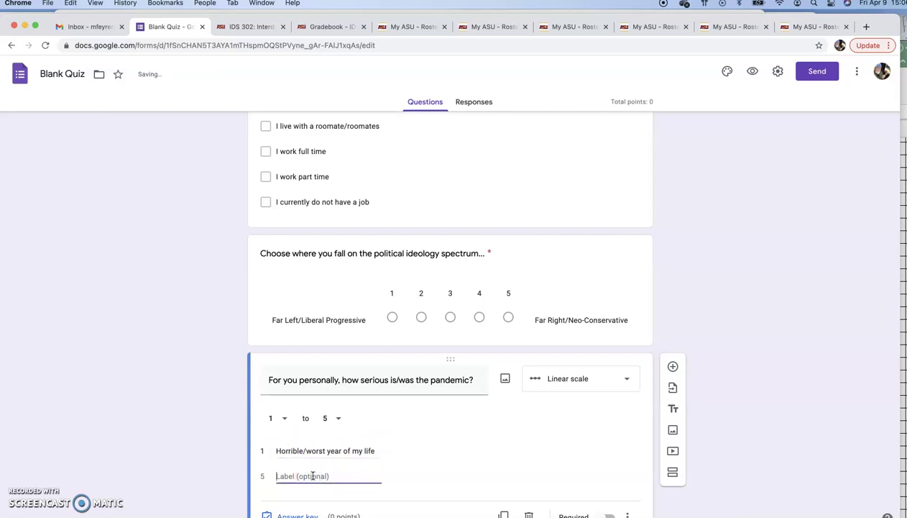
type("Piece of cake")
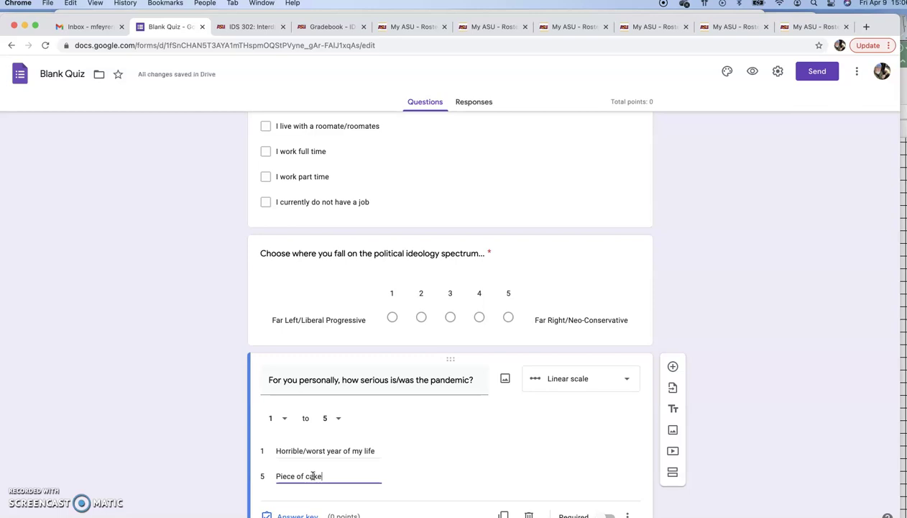
type("/enjoyed")
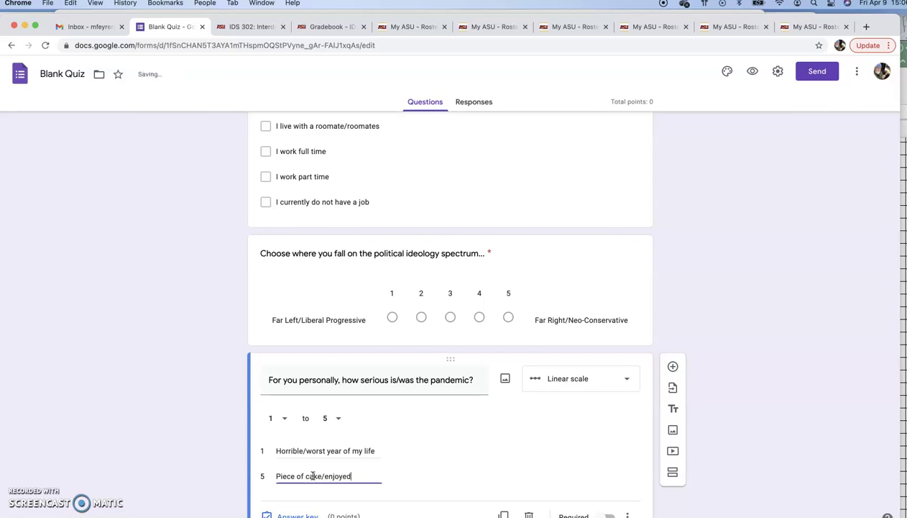
type(" it actulla")
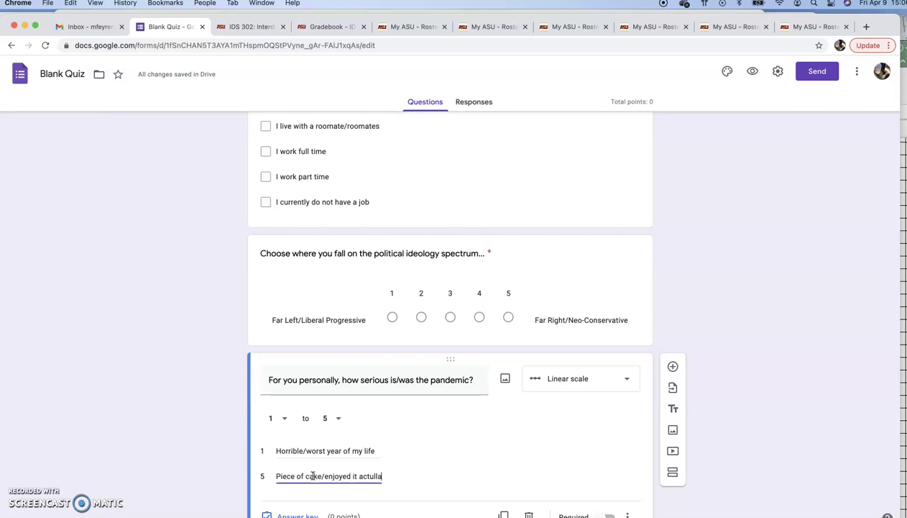
key("BackSpace")
type("y")
type("ly")
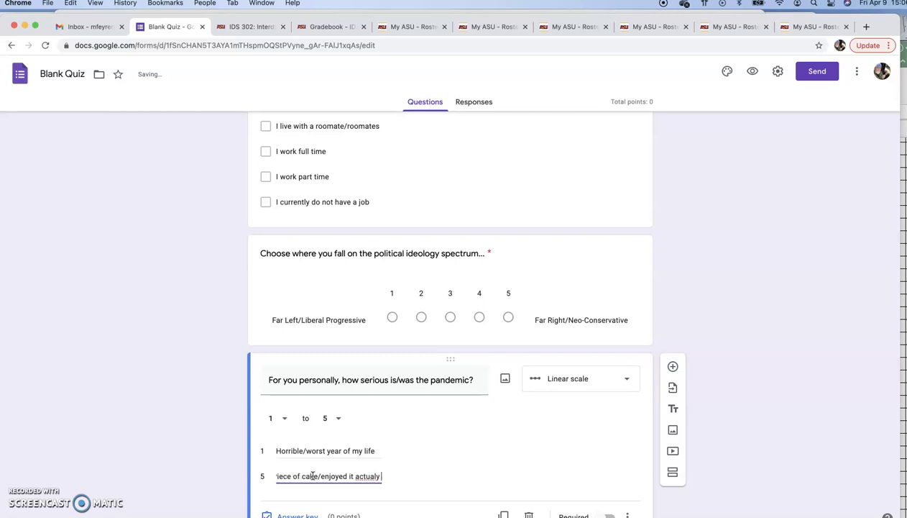
key("BackSpace")
type("ly")
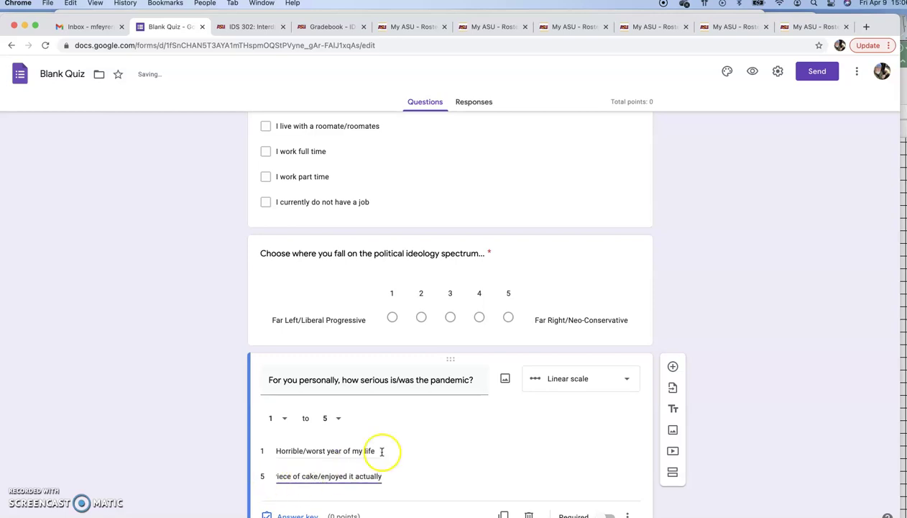
scroll(404, 441, "down", 2)
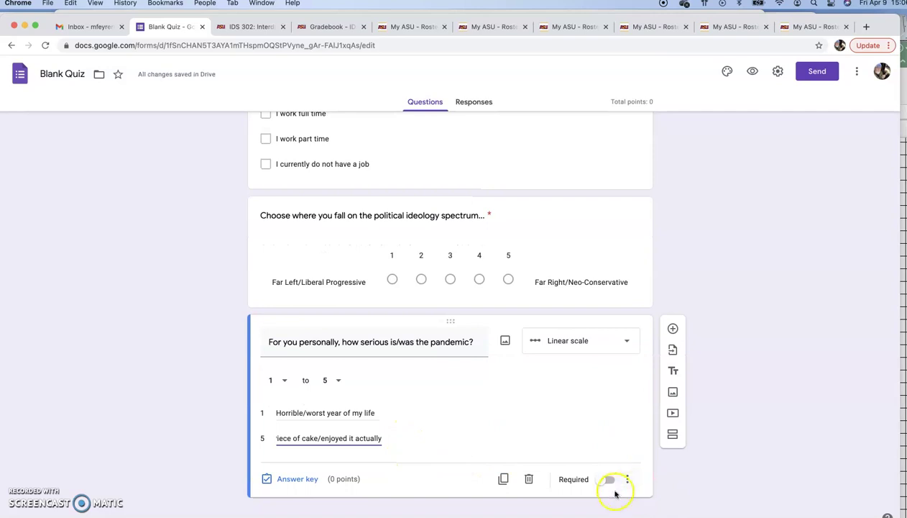
left_click(611, 480)
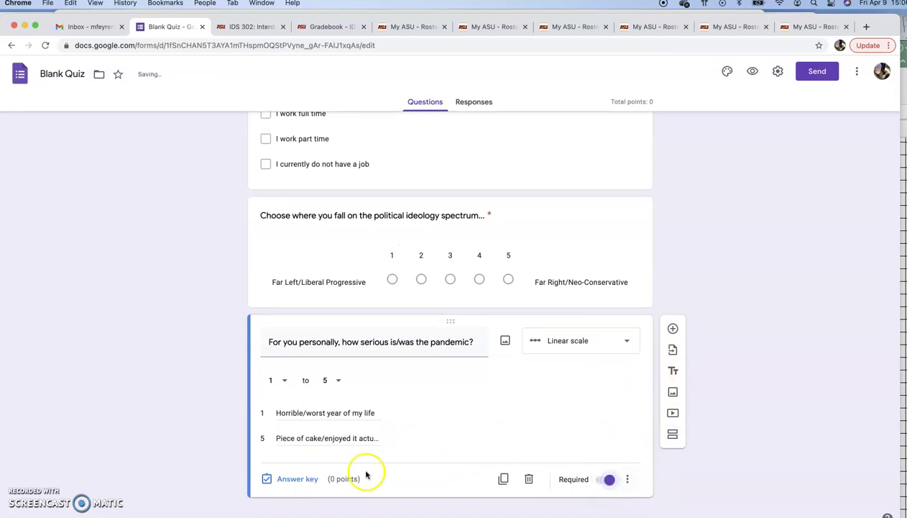
- Add a new multiple choice grid question titled 'Please choose the range that you fit.'
left_click(673, 329)
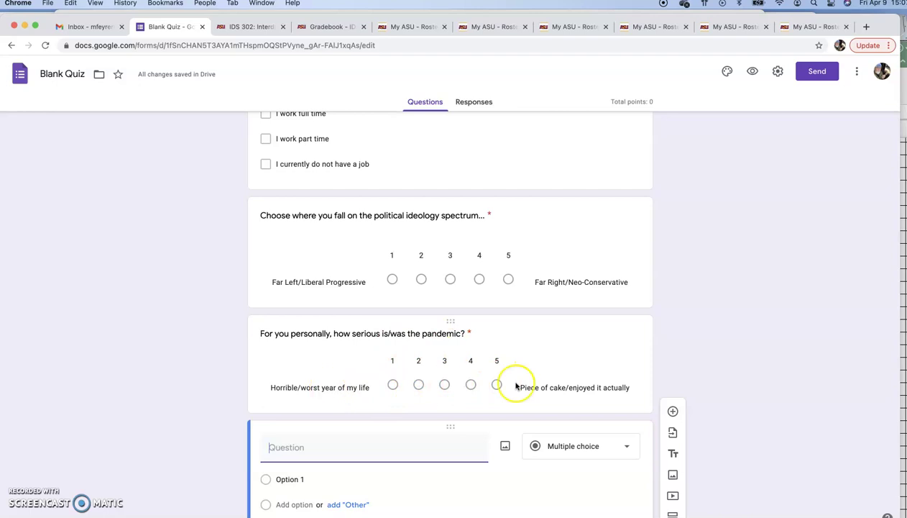
scroll(521, 336, "down", 2)
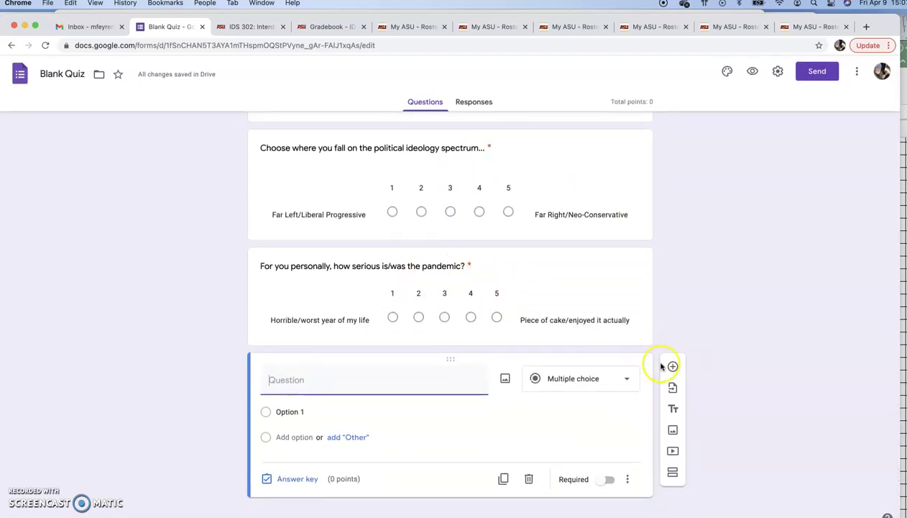
left_click(613, 379)
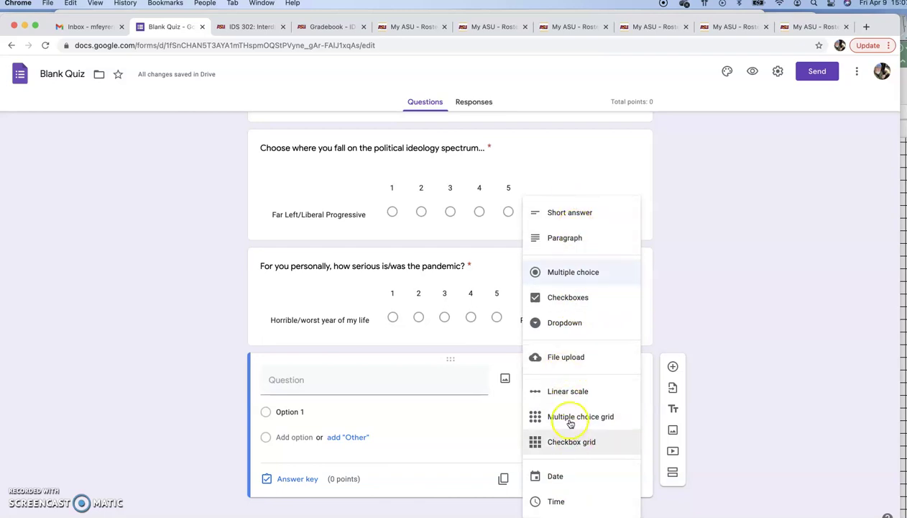
left_click(547, 416)
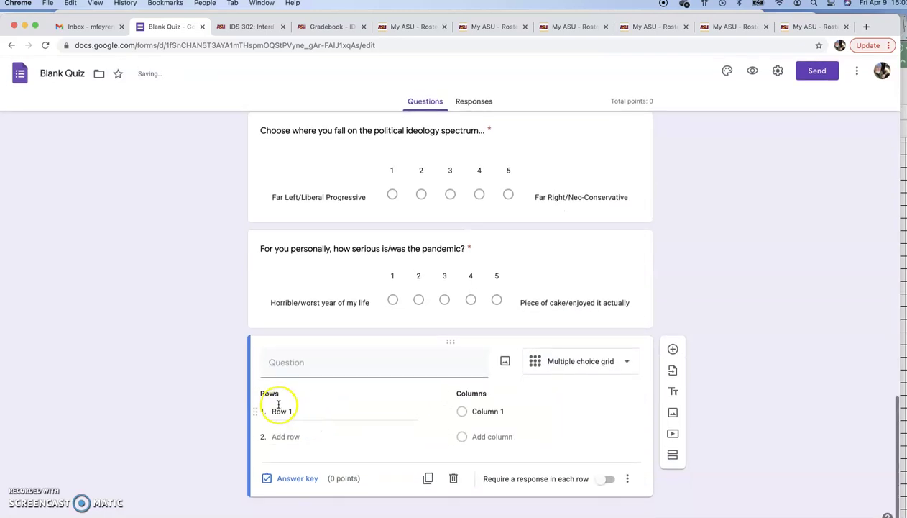
left_click(336, 362)
type("Plea")
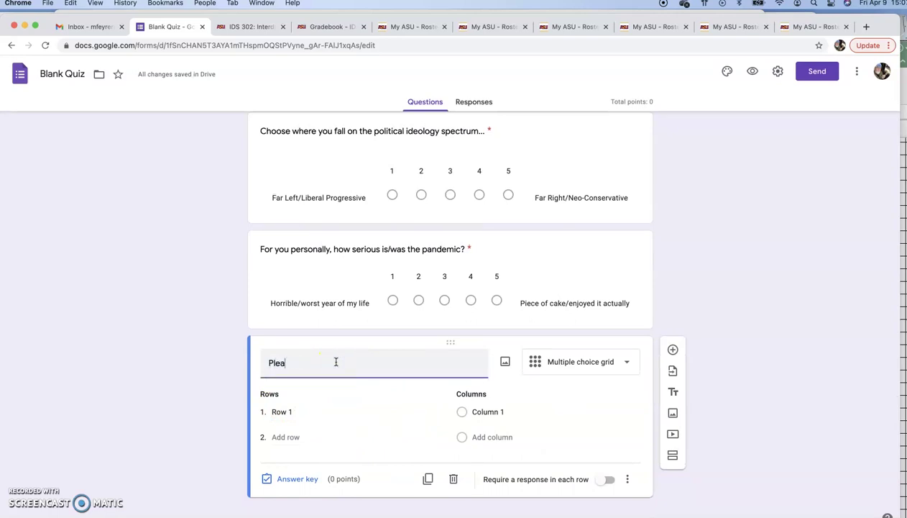
type("se choose th")
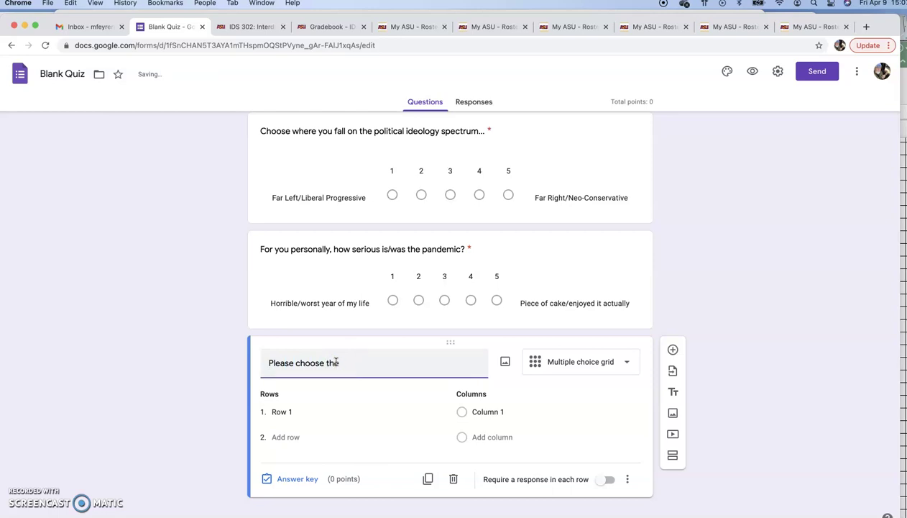
type("e range that you")
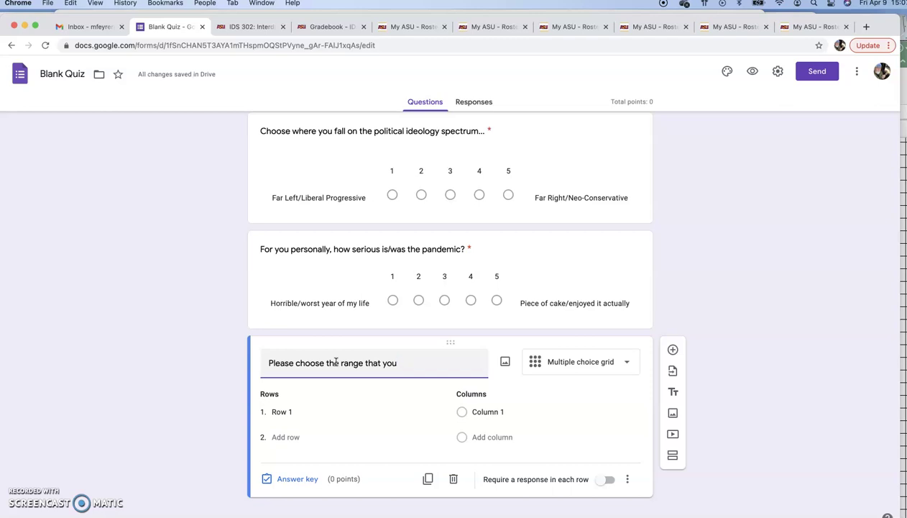
type("fit...")
- Fill rows 1-3: 'The pandemic to me has been...', 'I wear a mask', 'I have been/will be vaccinated'
left_click(280, 412)
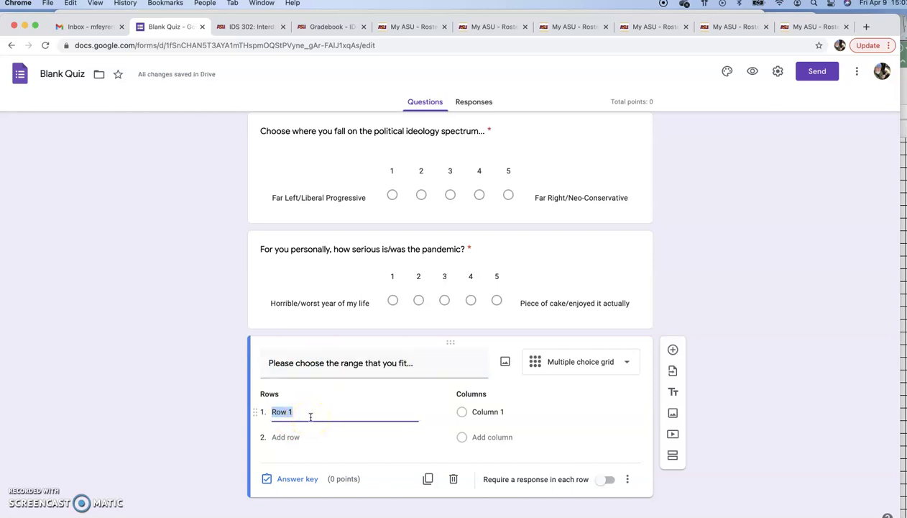
type("The")
type(" P")
type(" pand")
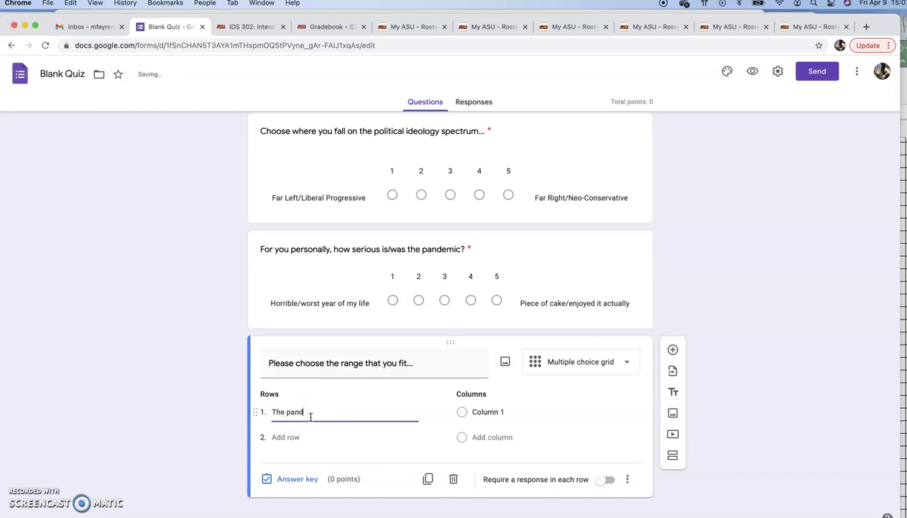
type("emic to me has been...")
left_click(285, 436)
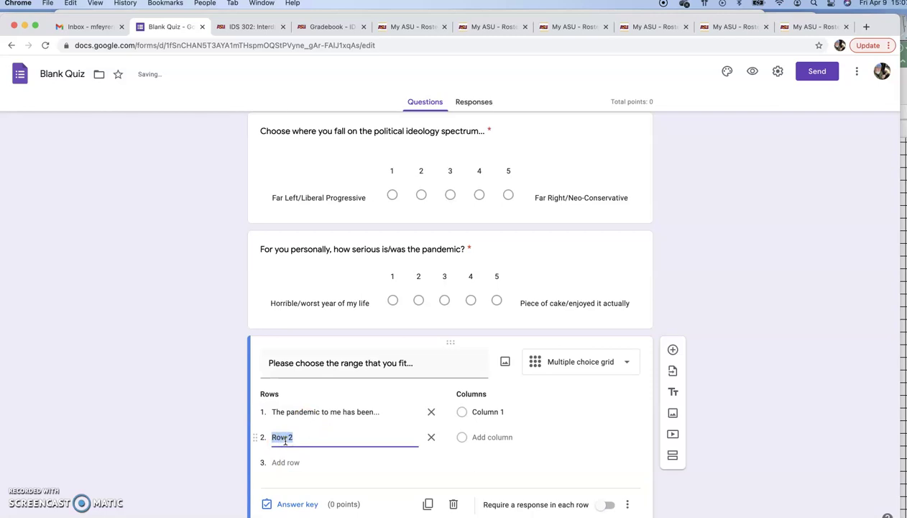
type("I wear a")
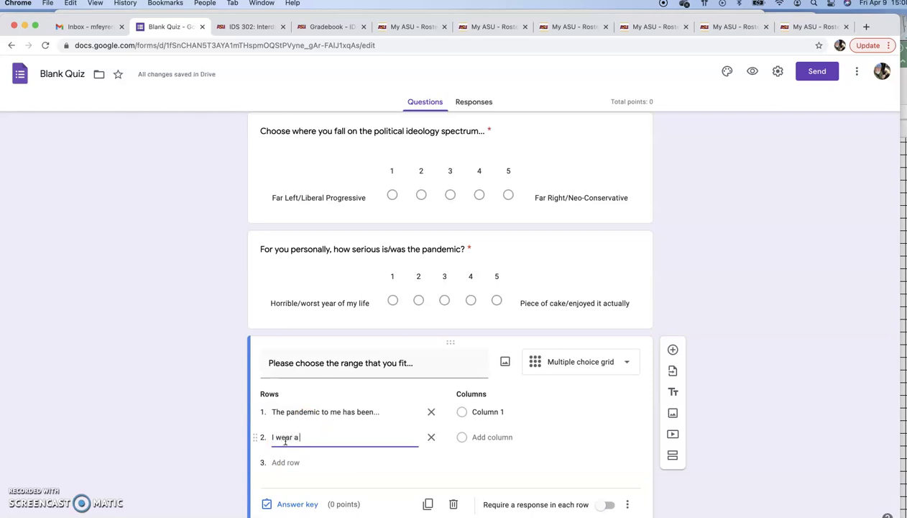
type(" mask...")
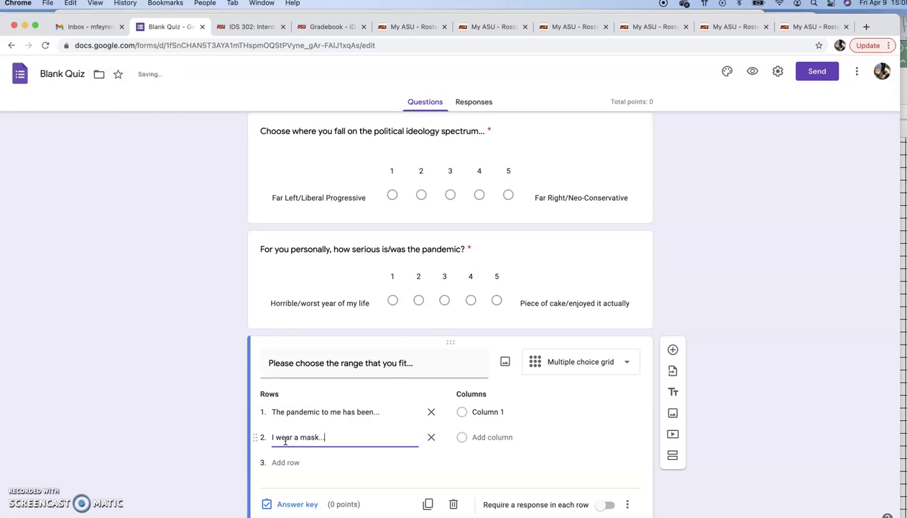
left_click(285, 462)
type("I")
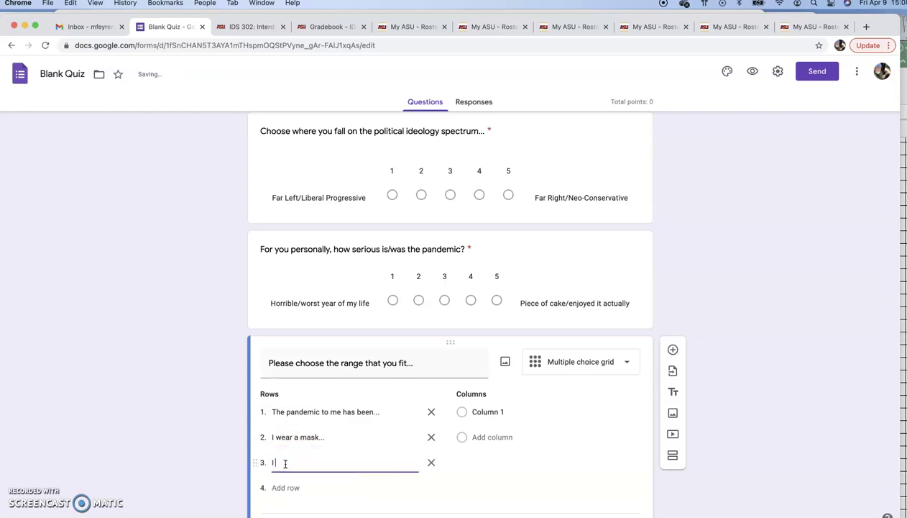
type(" have been/willbe")
key("BackSpace")
key("BackSpace")
type("be vaccinated")
- Add rows 'Bill Gates is tracking me.' and 'I support COVID checks to people'
left_click(291, 488)
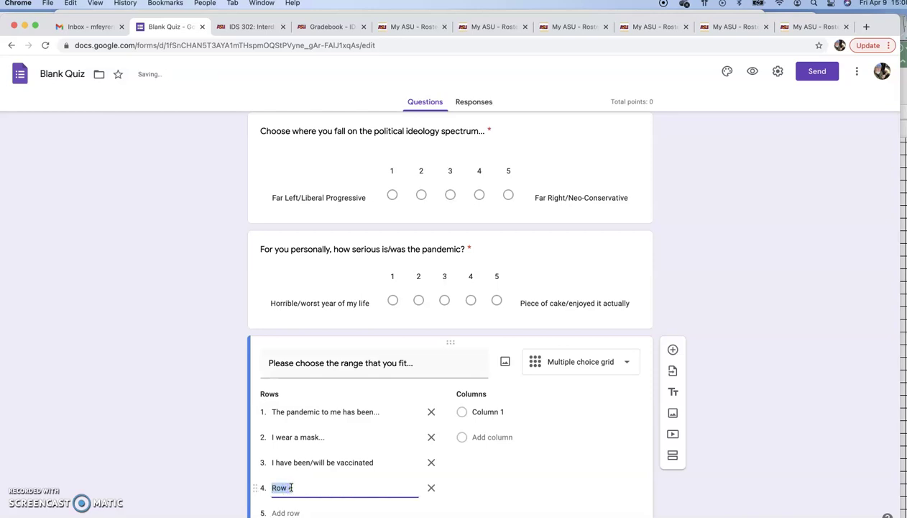
type("B")
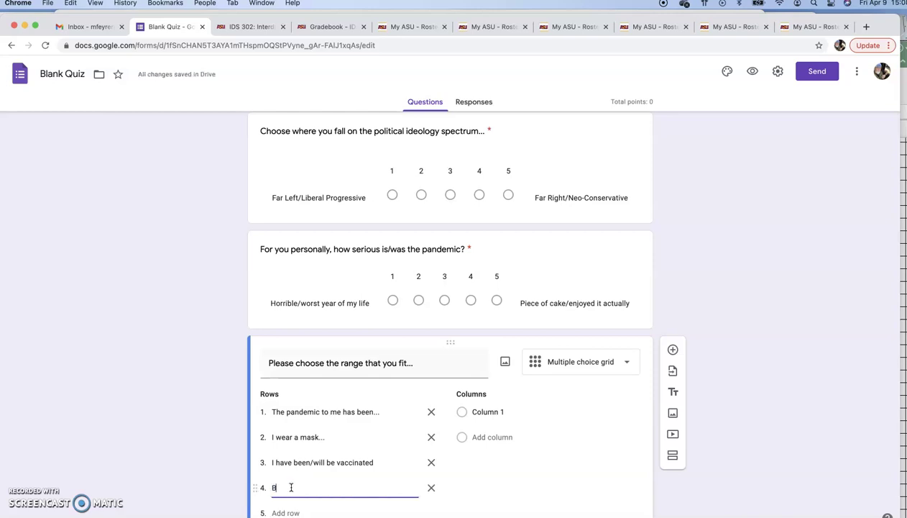
type("ill Gates is tracking me...")
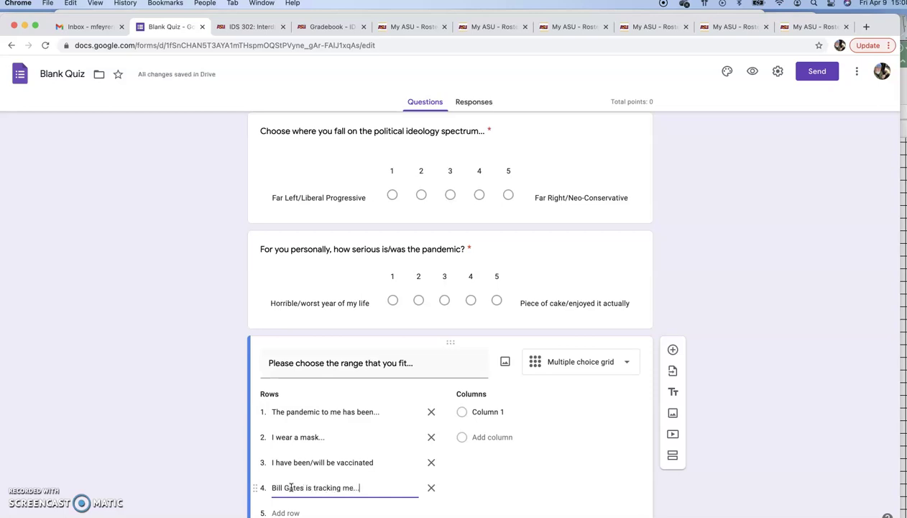
scroll(291, 487, "down", 2)
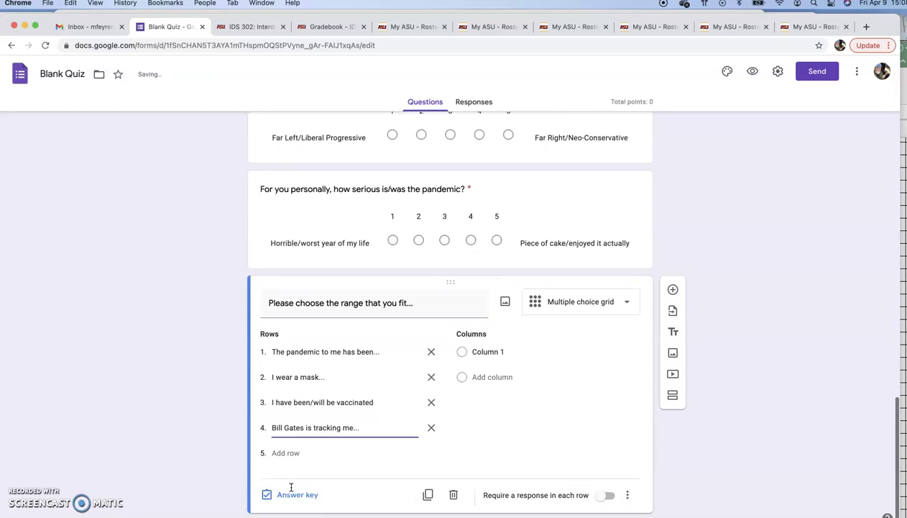
left_click(283, 454)
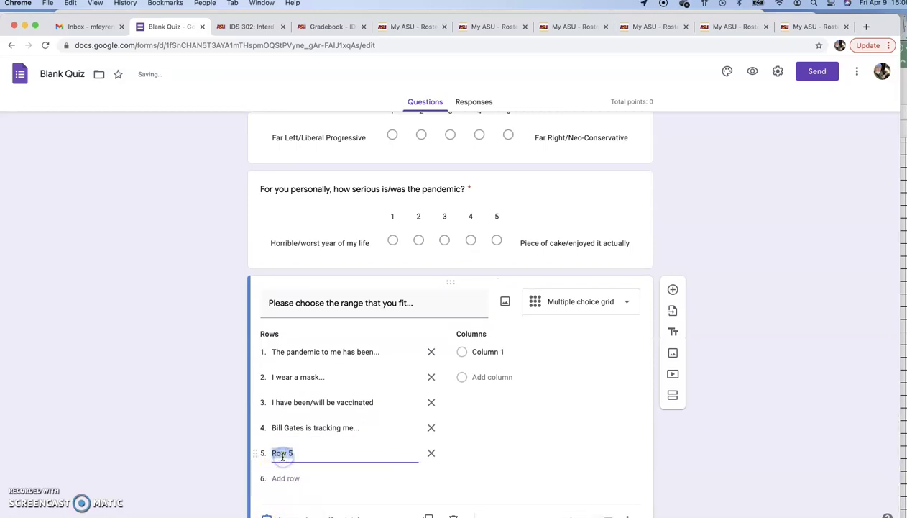
type("I support")
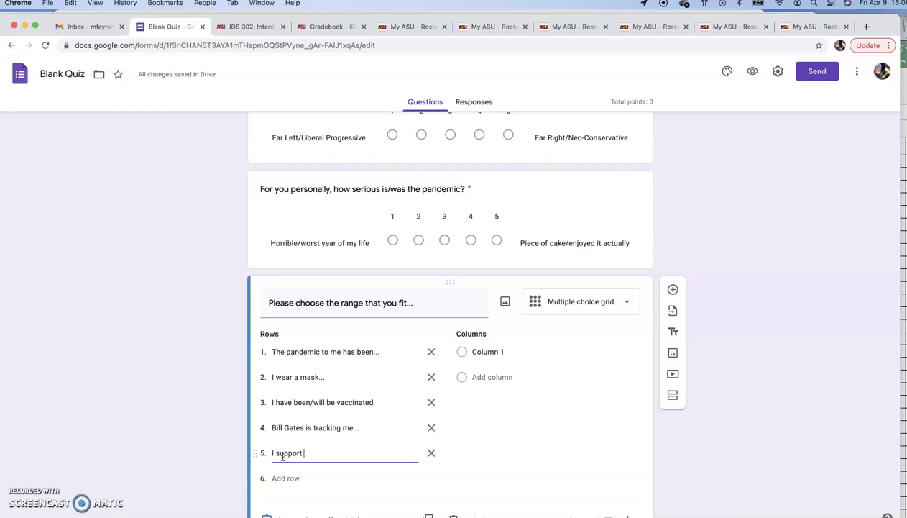
type("Cit")
key("BackSpace")
key("BackSpace")
key("BackSpace")
type("COVID")
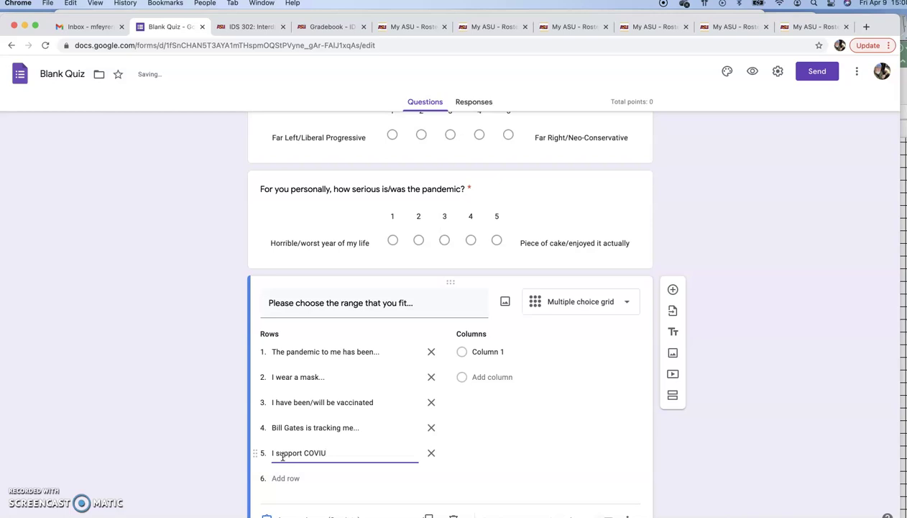
type(" checks to people")
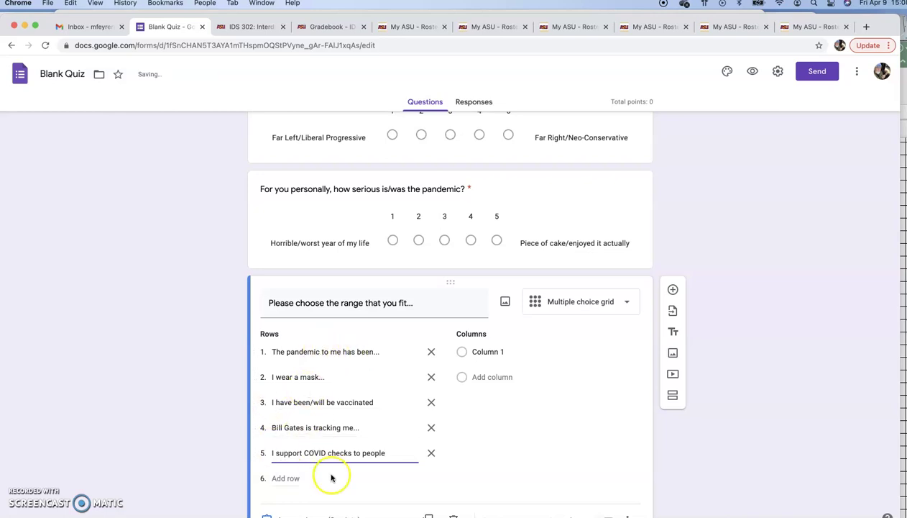
left_click(480, 351)
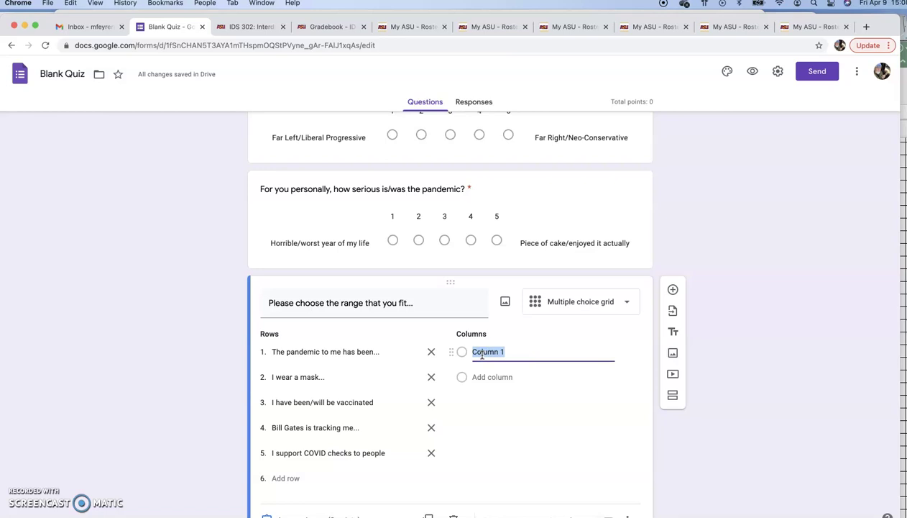
- Name columns 'Very bad/NO/Not', 'Somewhat negative/somewhat bad' and 'Neutral/no feeling either way'
type("Very bad/")
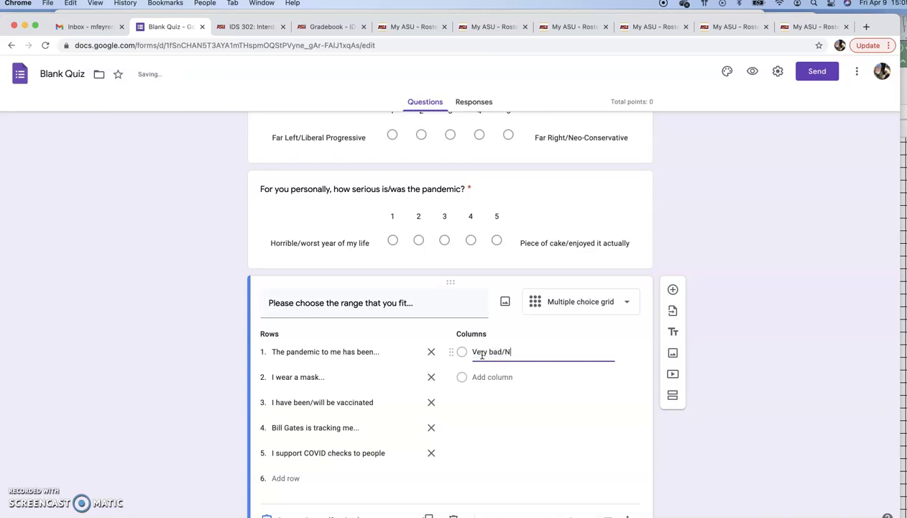
type("NO/Not")
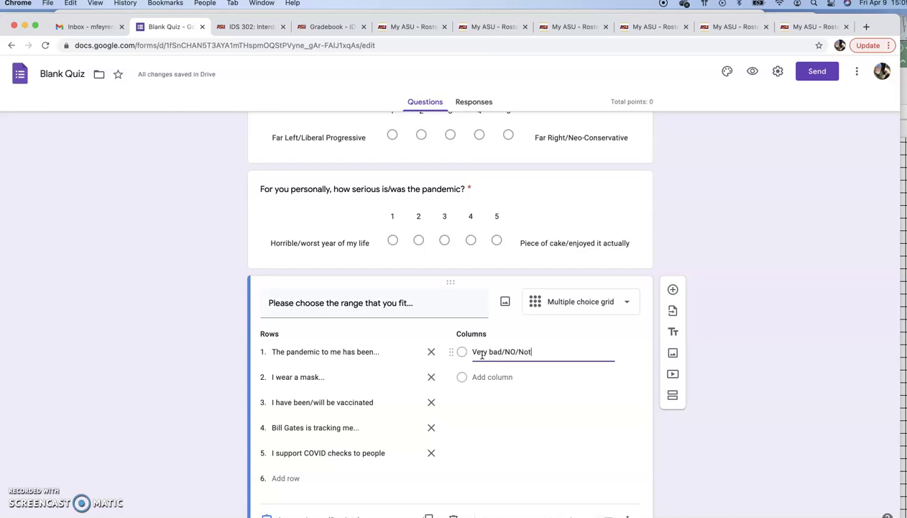
left_click(492, 376)
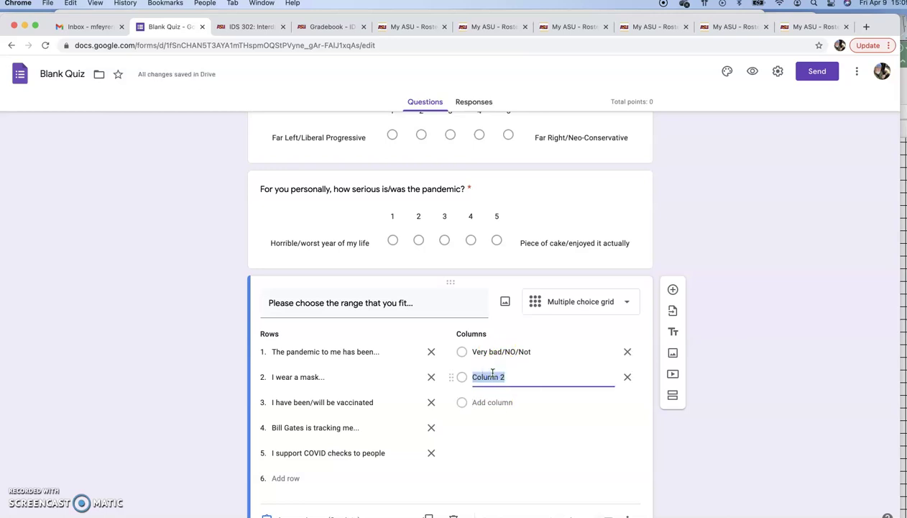
type("Somewhat")
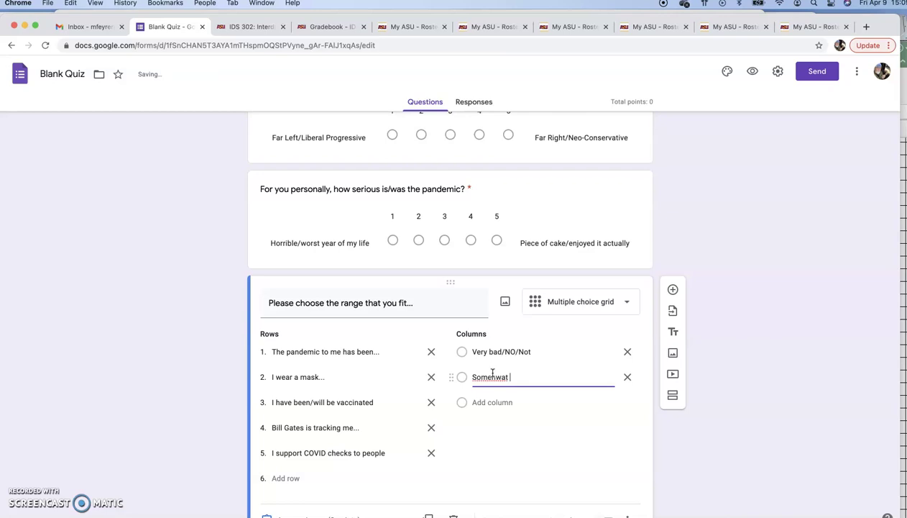
key("BackSpace")
type("what negativ")
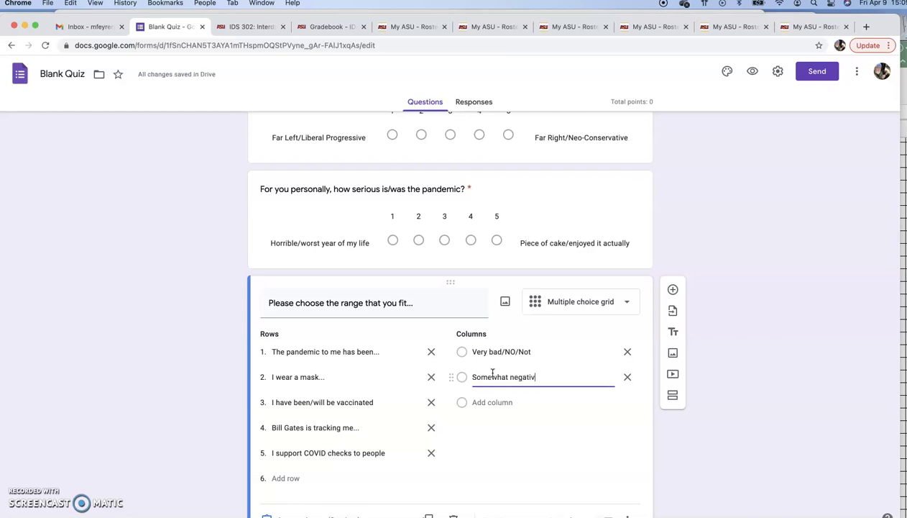
type("e")
type("/somew")
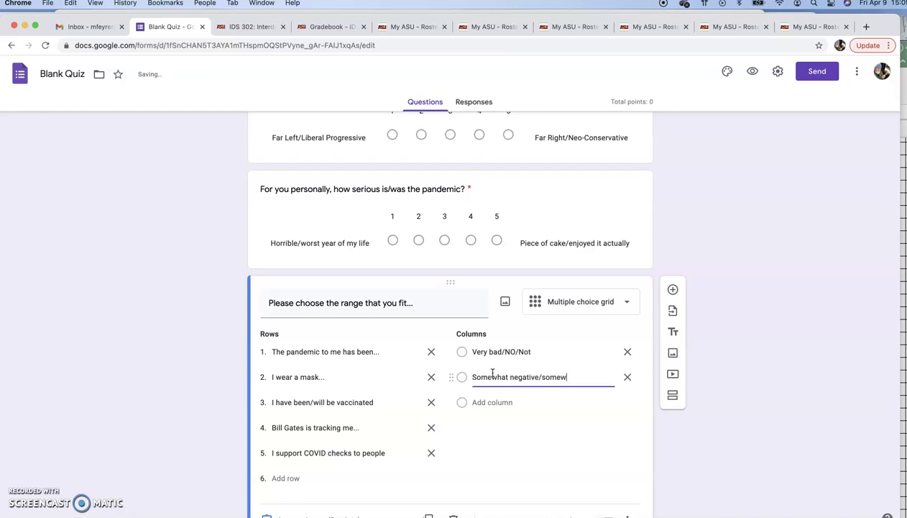
type("hat bad")
left_click(485, 400)
type("N")
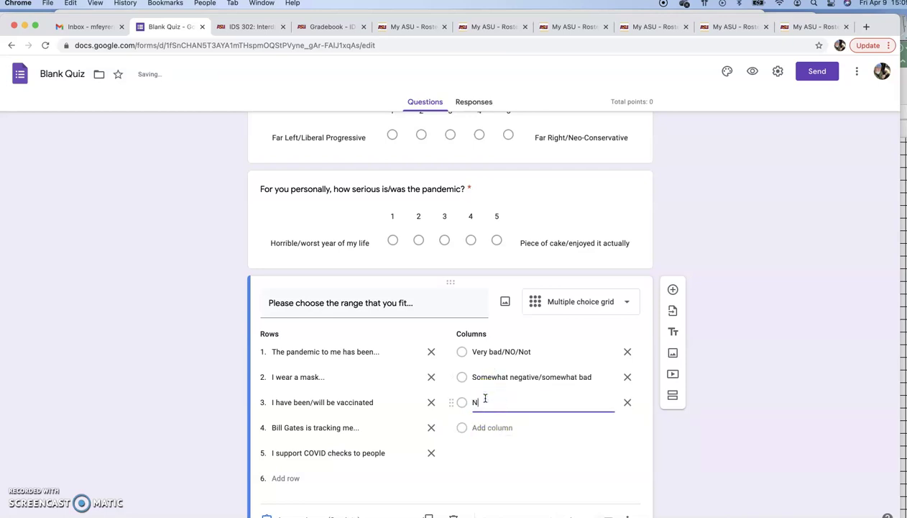
type("eutral/")
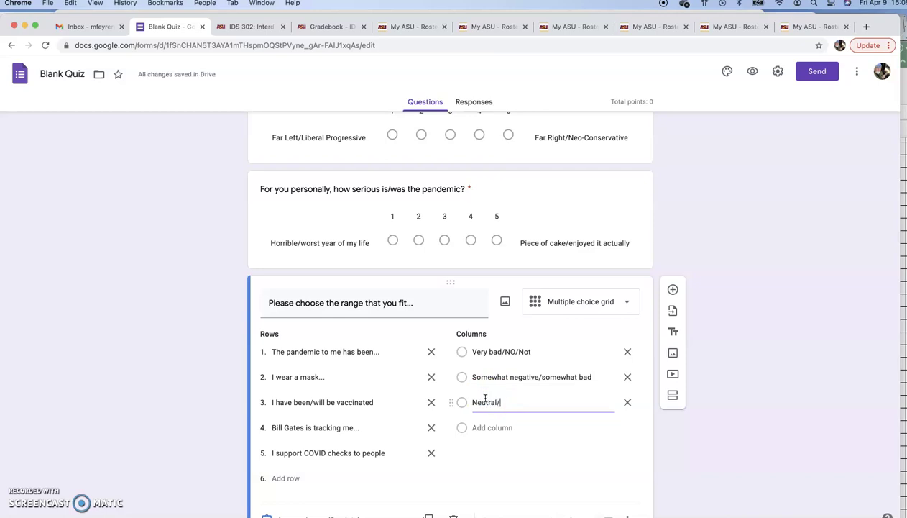
type("no feelin")
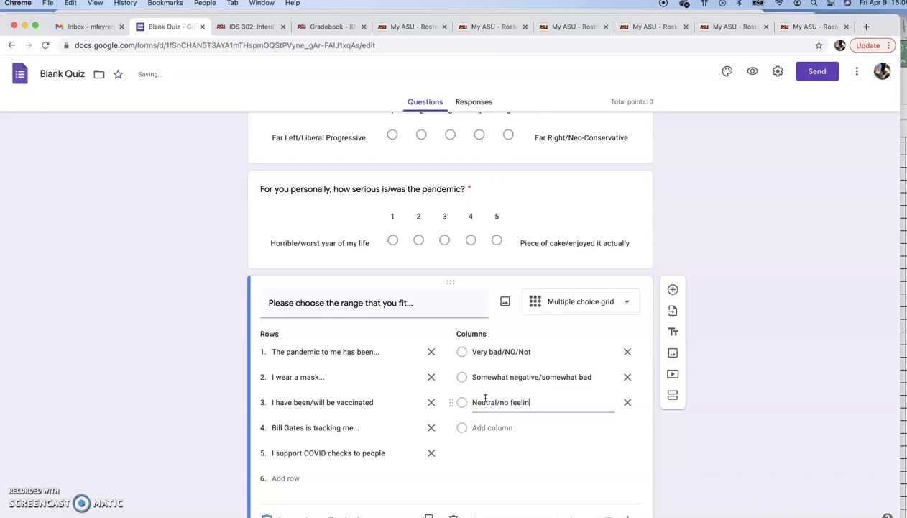
type("g either way")
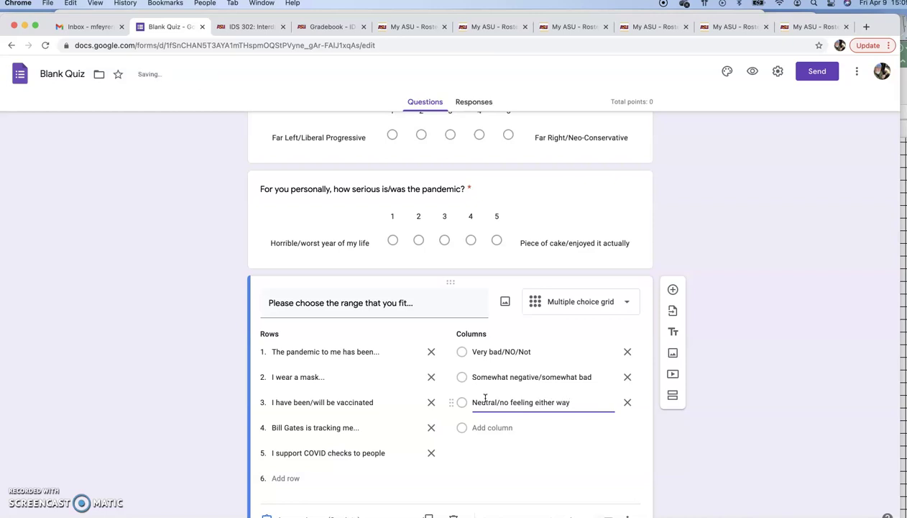
- Add columns 'Probably Good/possibly/likely' and 'Yes/Always/full support'
left_click(474, 427)
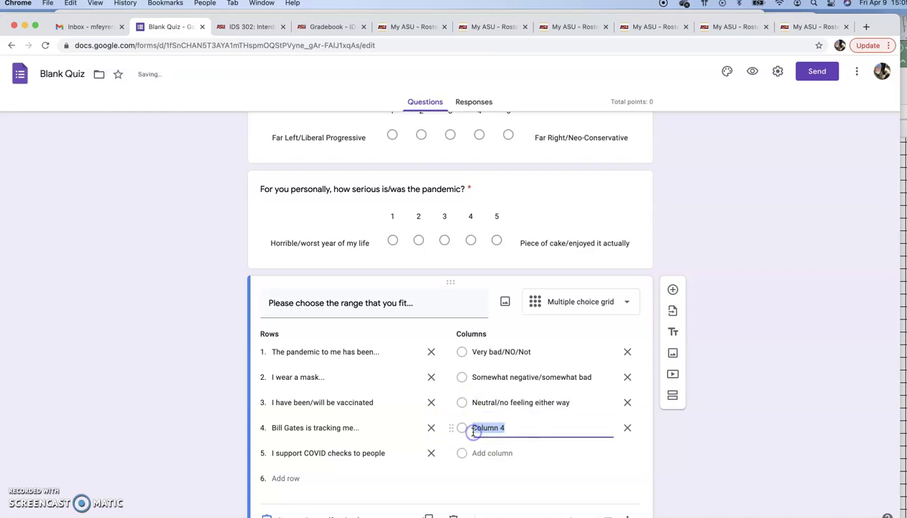
type("Probabl")
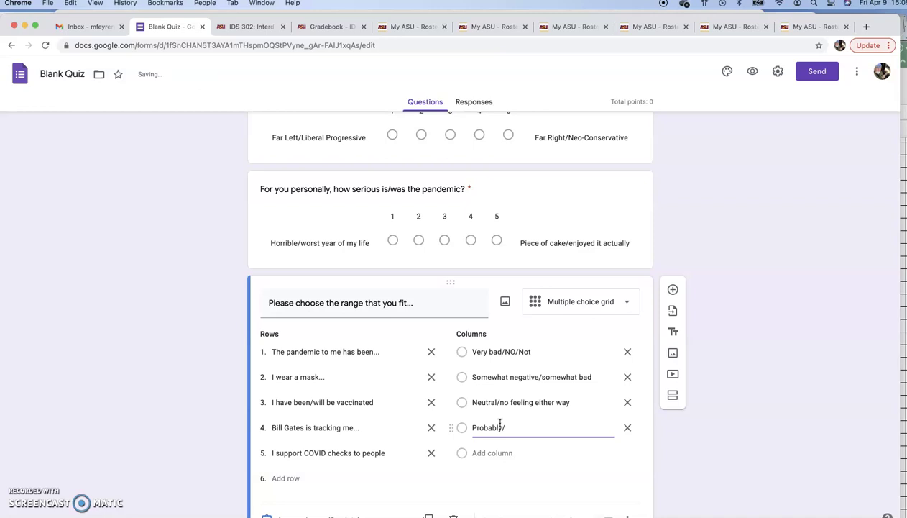
type("y Good/possibly/likely")
left_click(491, 452)
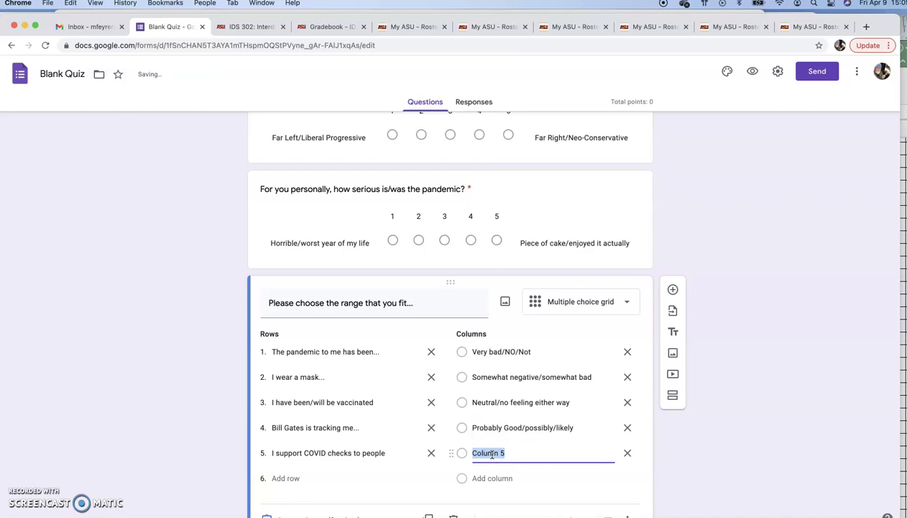
type("Yes/Always/full support")
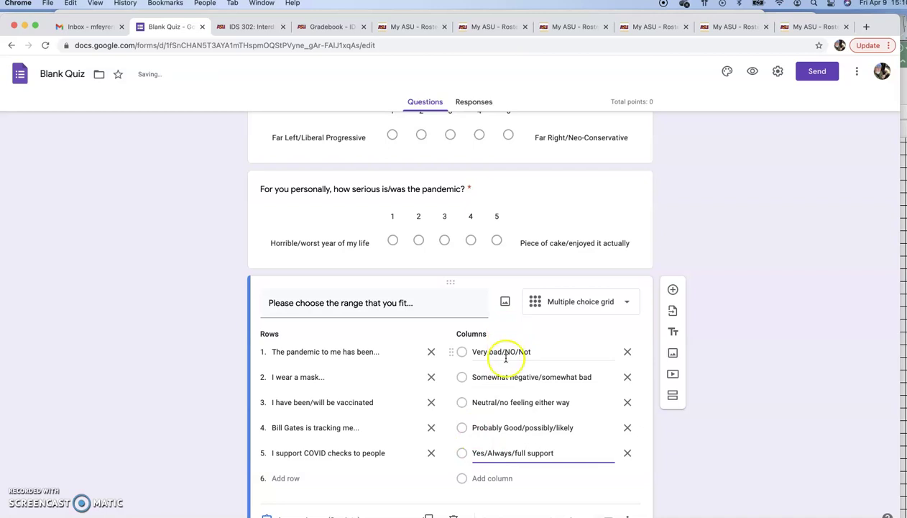
scroll(461, 445, "down", 1)
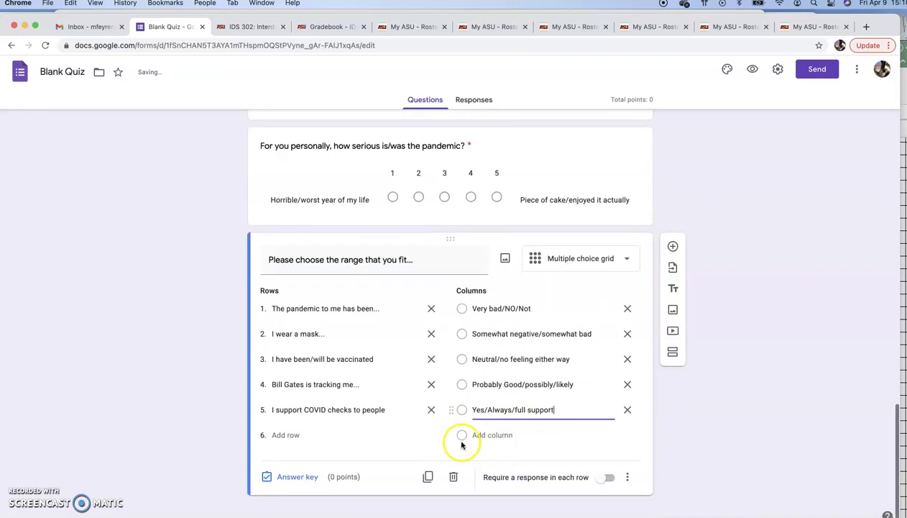
- Add a sixth grid row, 'I did well financially during the pandemic'
left_click(288, 435)
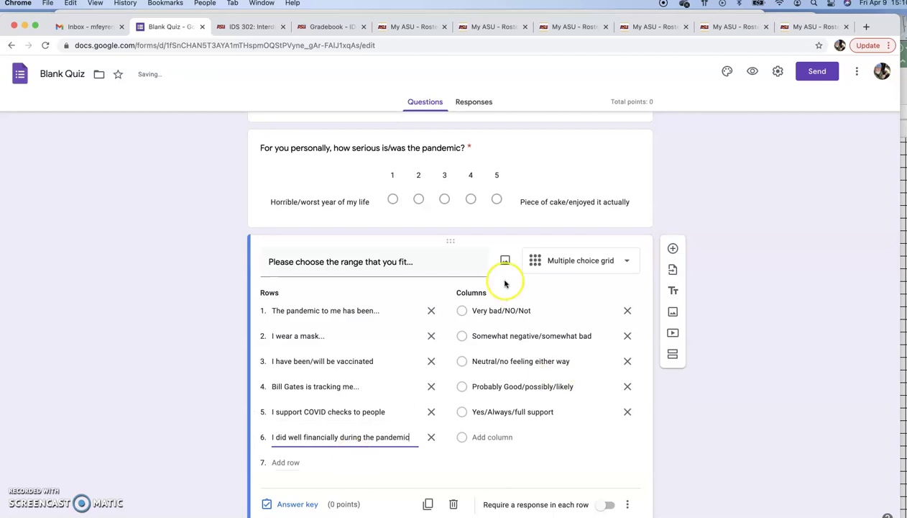
left_click(672, 249)
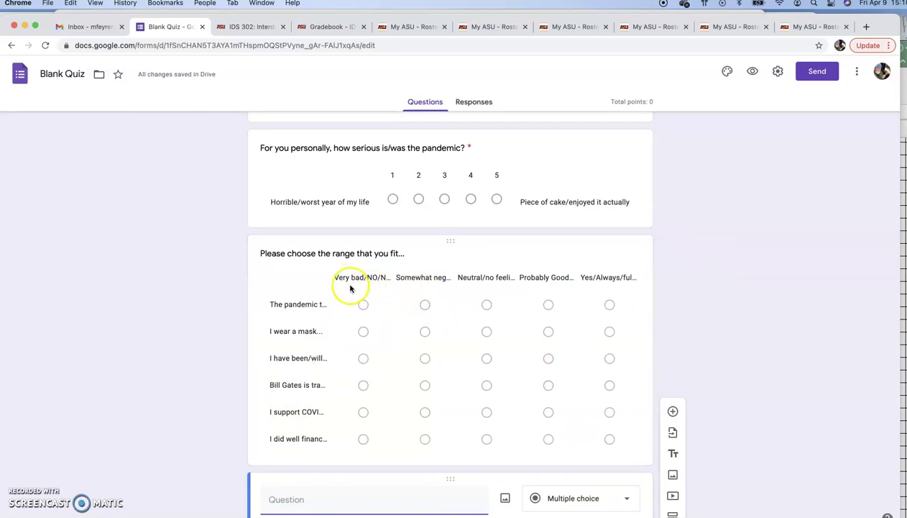
left_click(367, 305)
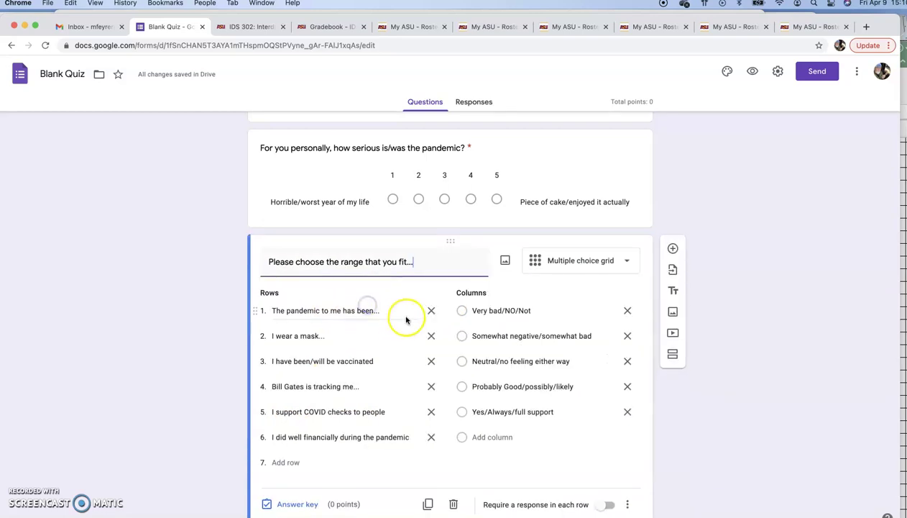
- Delete the surplus empty multiple choice question below the grid
left_click(672, 248)
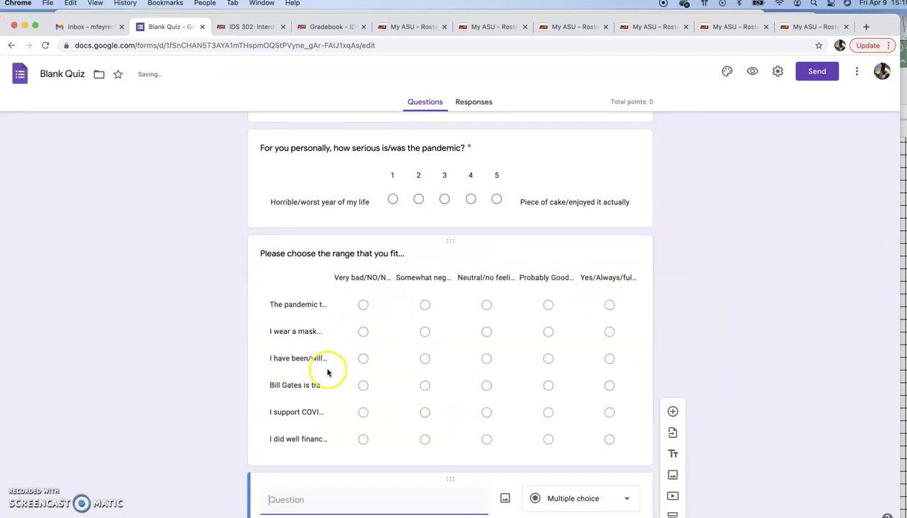
scroll(309, 356, "down", 3)
scroll(307, 358, "down", 2)
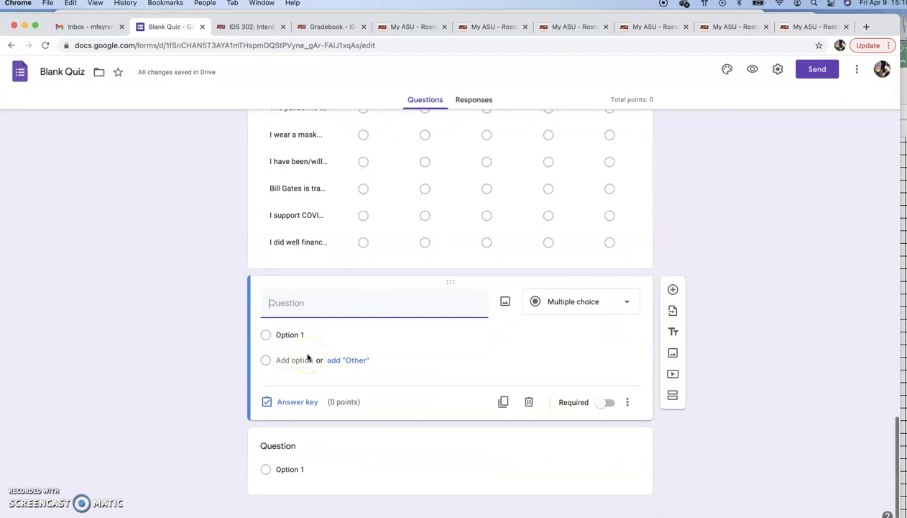
scroll(308, 355, "up", 1)
scroll(307, 356, "up", 15)
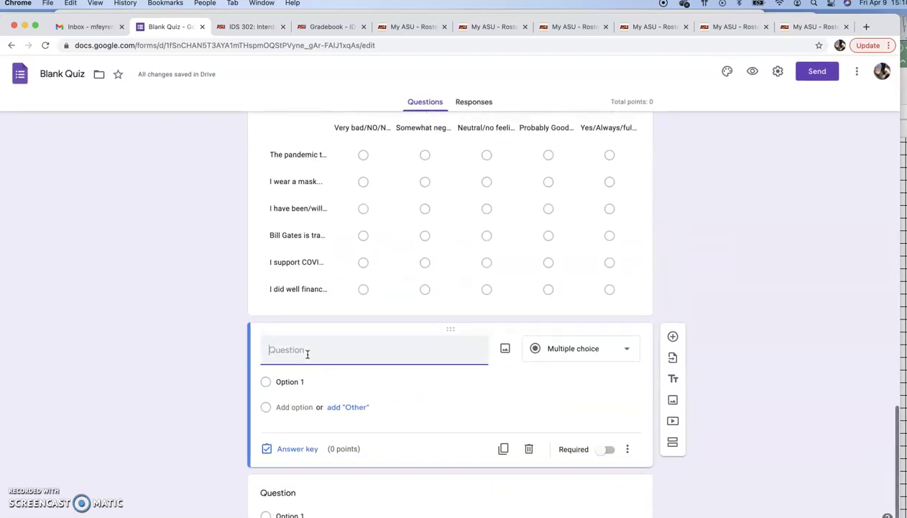
scroll(307, 355, "down", 15)
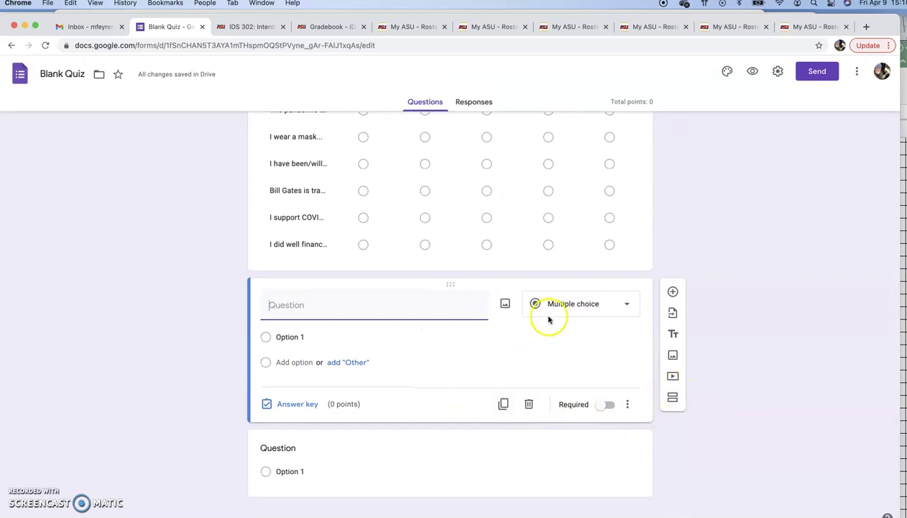
left_click(528, 405)
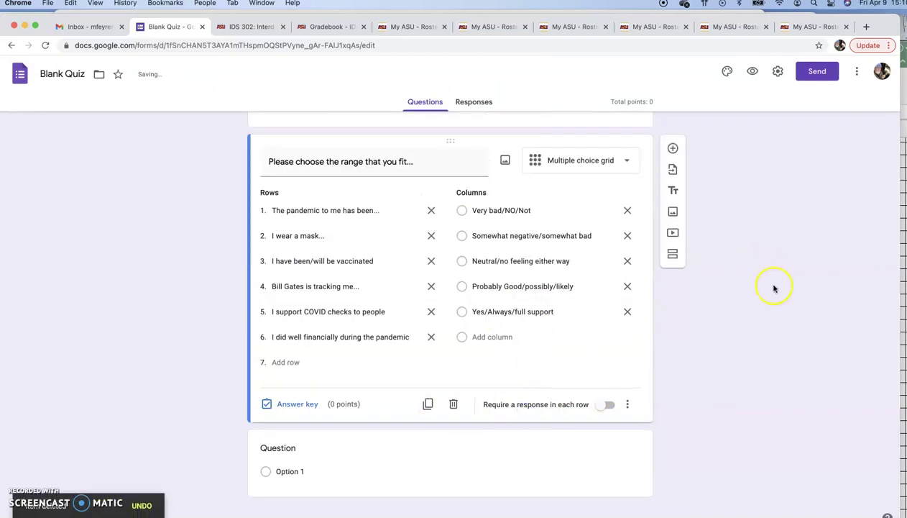
scroll(774, 288, "up", 15)
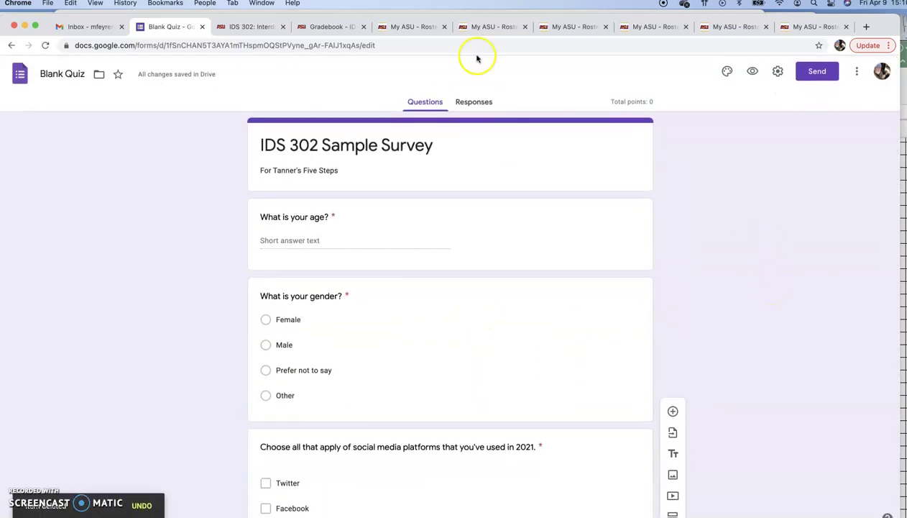
- Email the IDS 302 Sample Survey to your own address
left_click(805, 74)
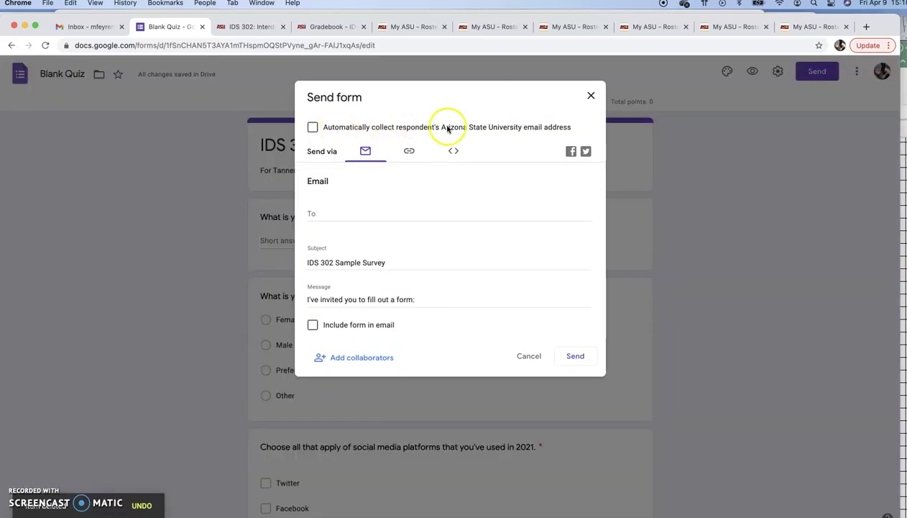
left_click(335, 215)
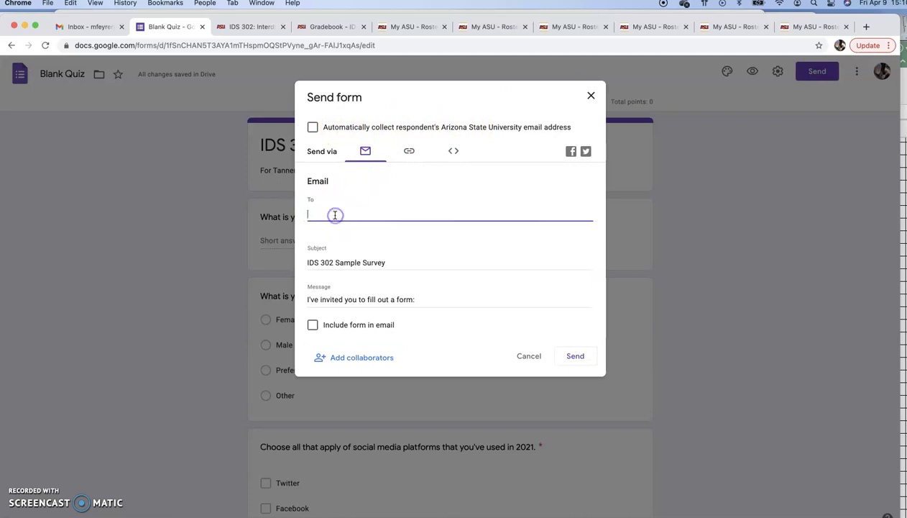
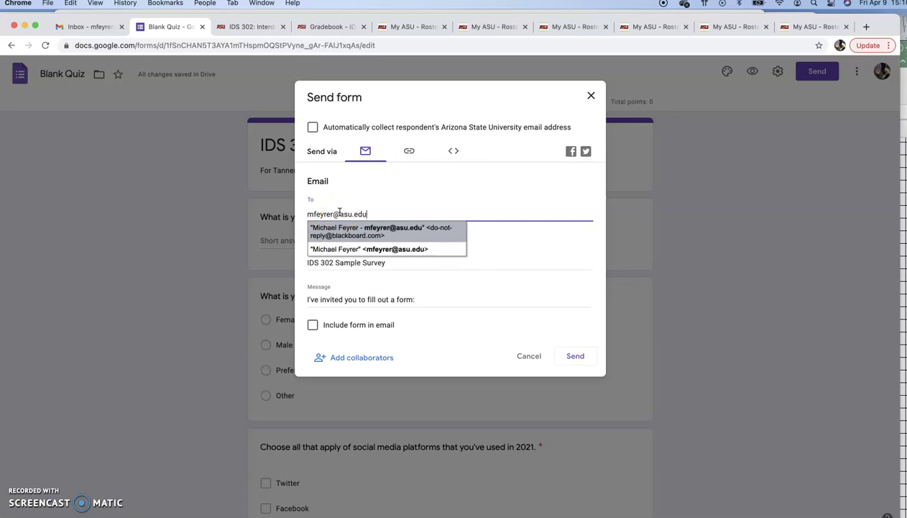
left_click(484, 230)
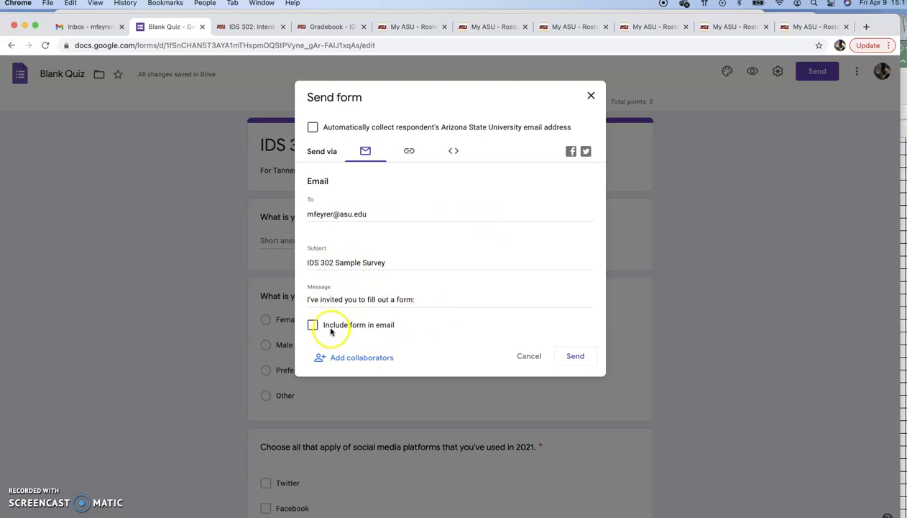
left_click(575, 359)
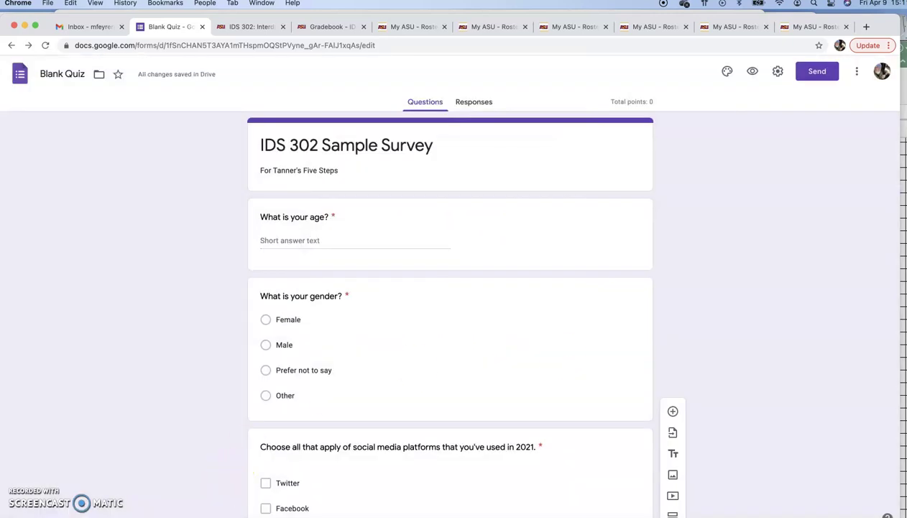
- Open the received invitation in Mail and launch the live form
key("super+Tab")
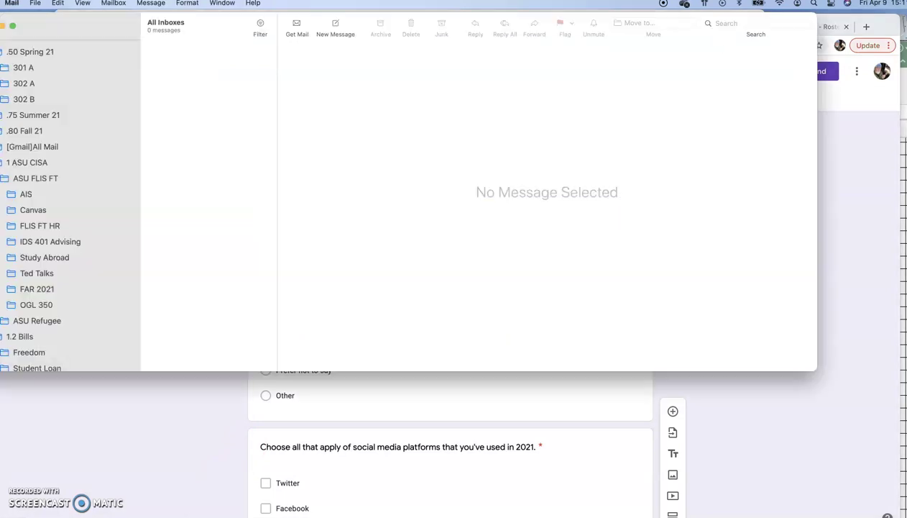
scroll(121, 129, "up", 10)
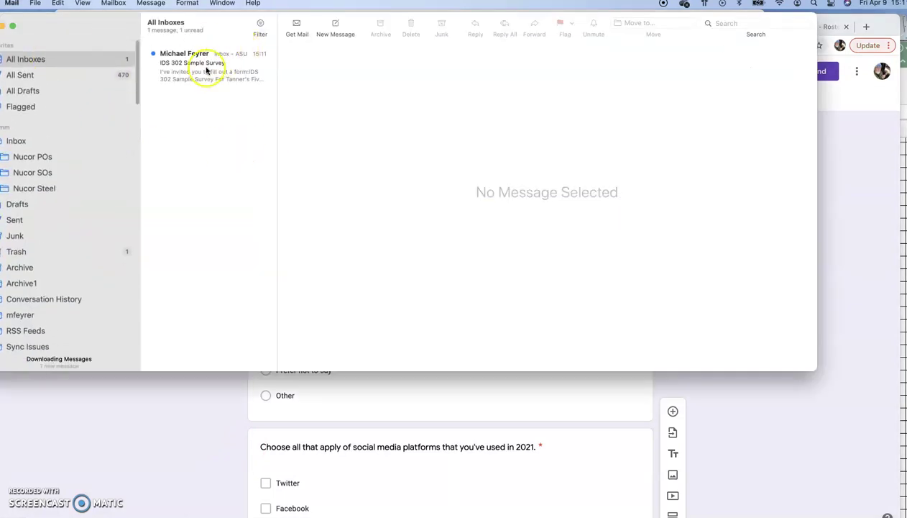
left_click(208, 66)
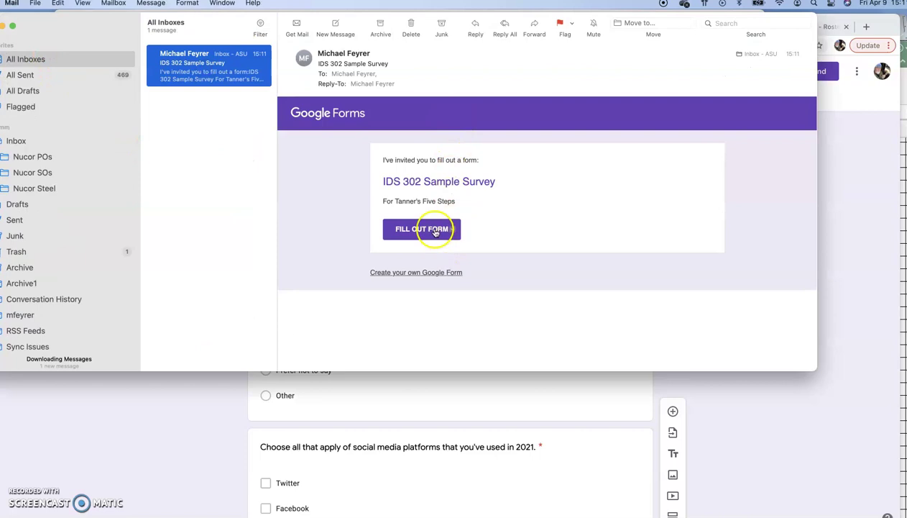
left_click(431, 229)
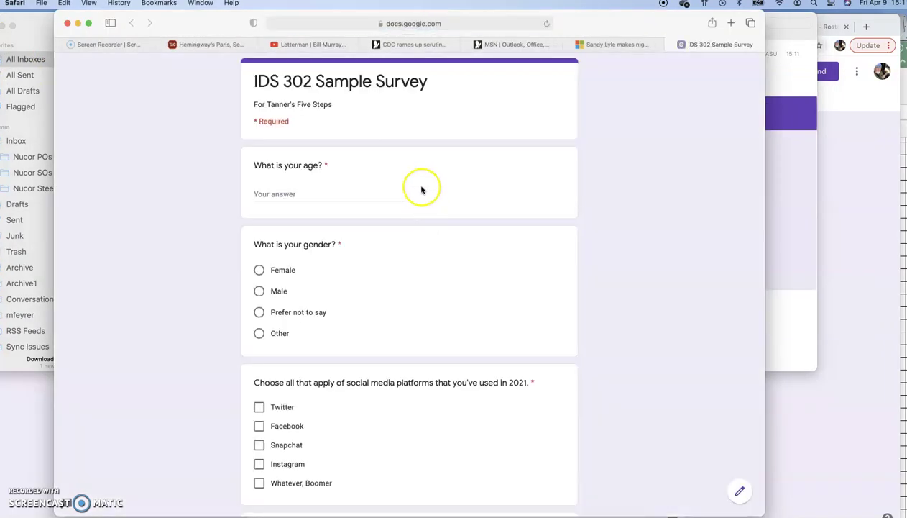
- Review the live survey and its web address, then open the 'CISA Awards Video Link' email in Mail
scroll(441, 256, "down", 20)
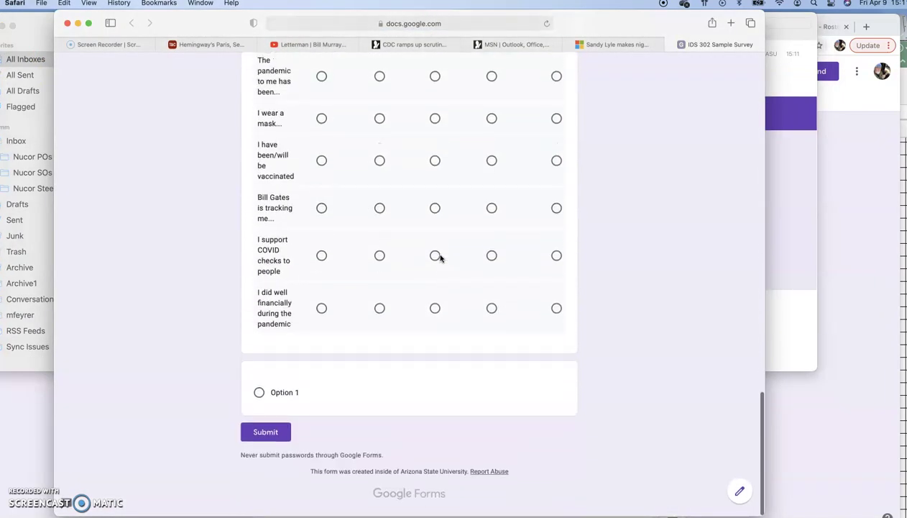
scroll(442, 257, "up", 20)
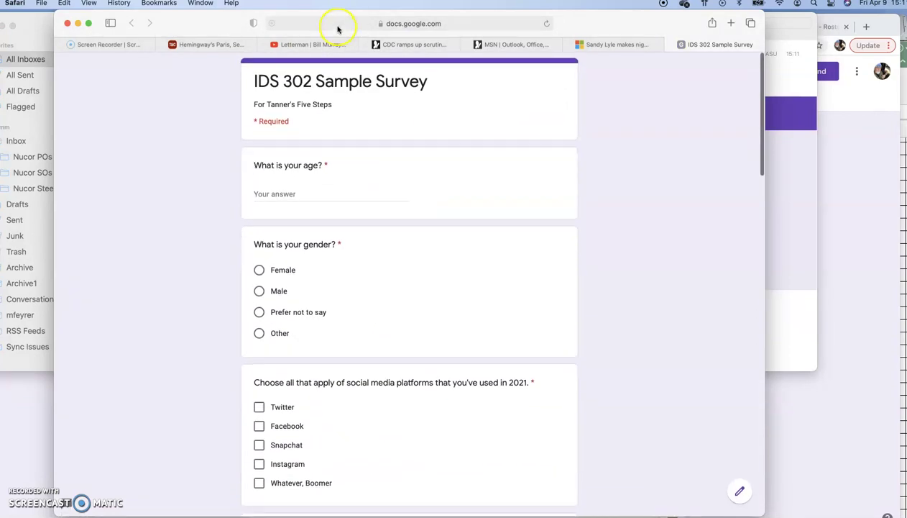
left_click(337, 27)
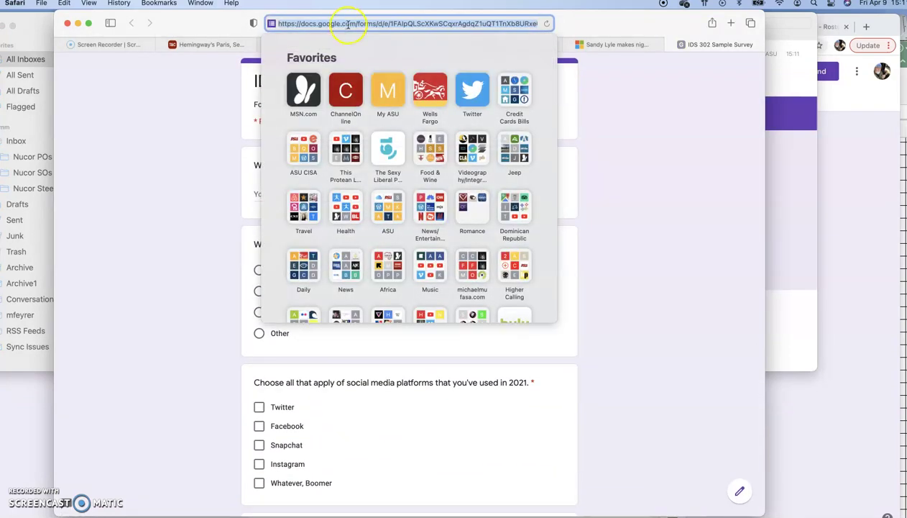
left_click(619, 107)
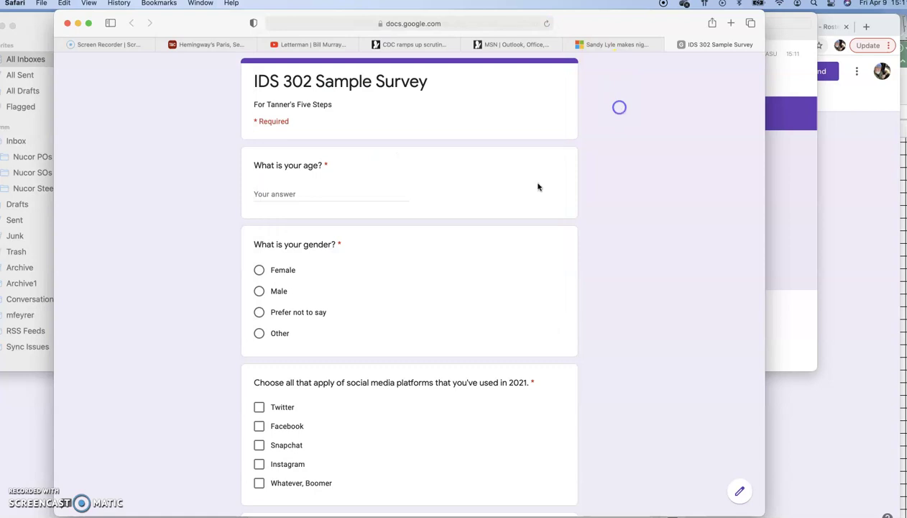
key("super+Tab")
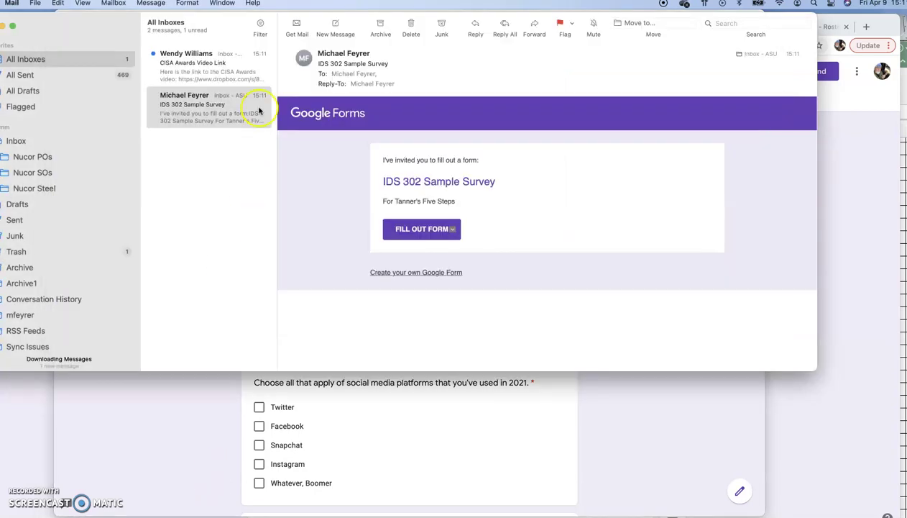
left_click(231, 69)
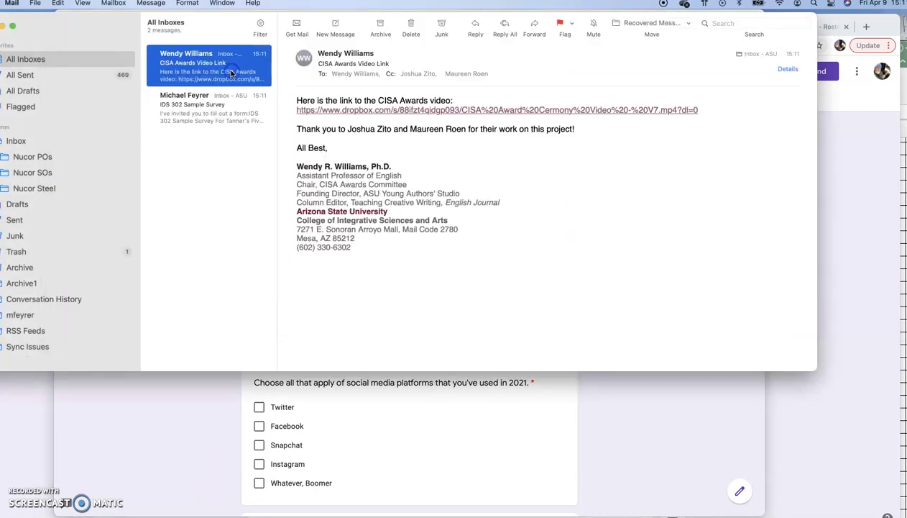